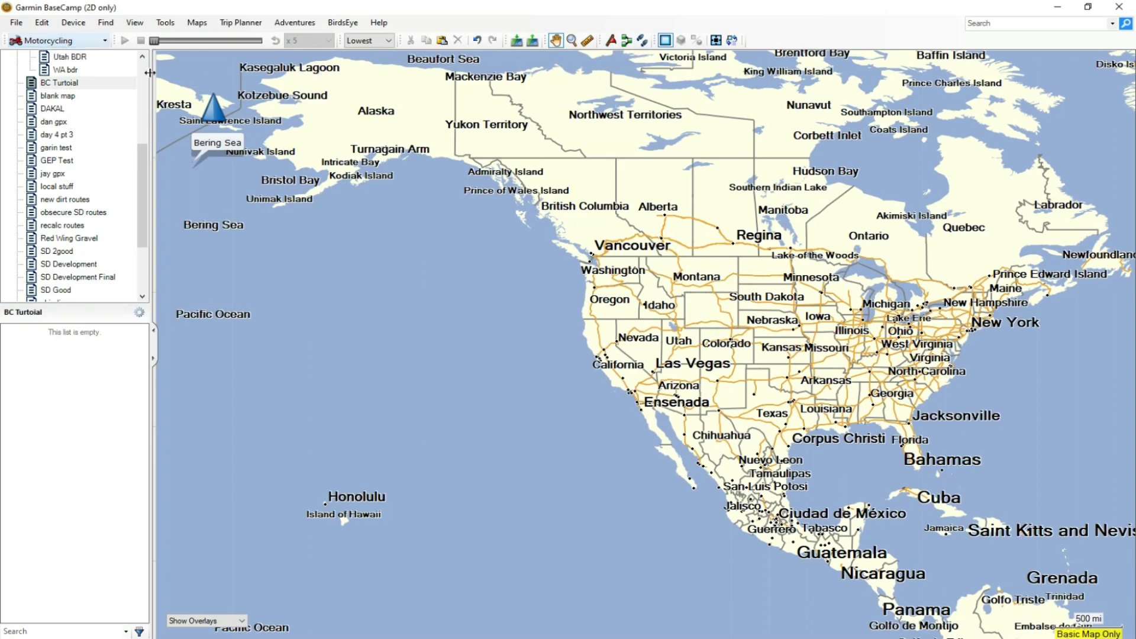
left_click(135, 24)
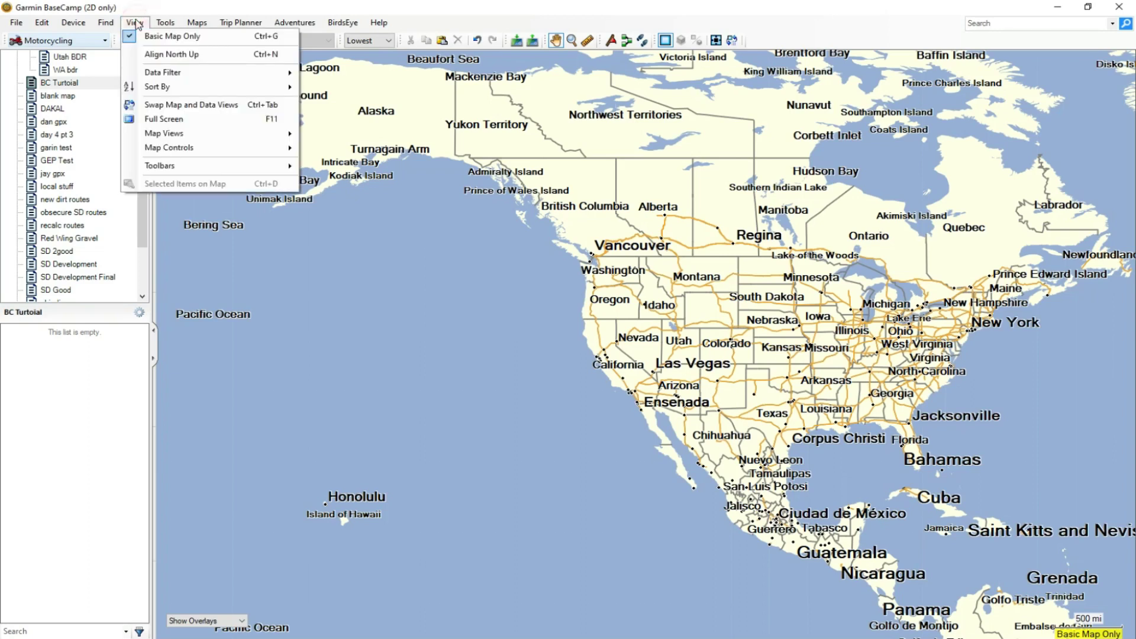
mouse_move(203, 152)
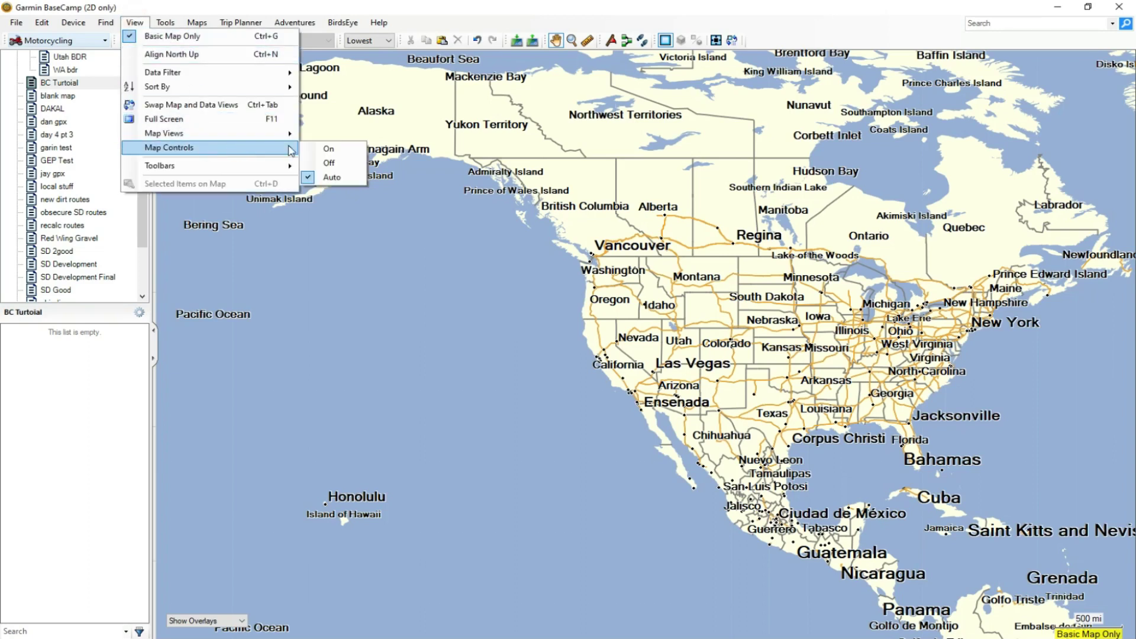
mouse_move(227, 172)
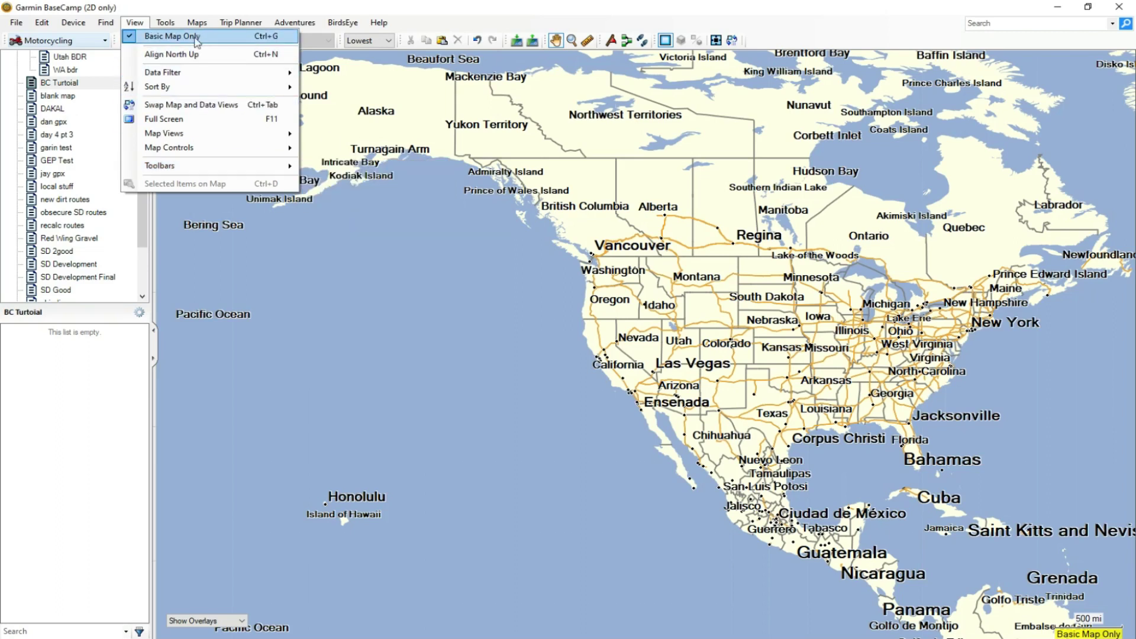
left_click(110, 358)
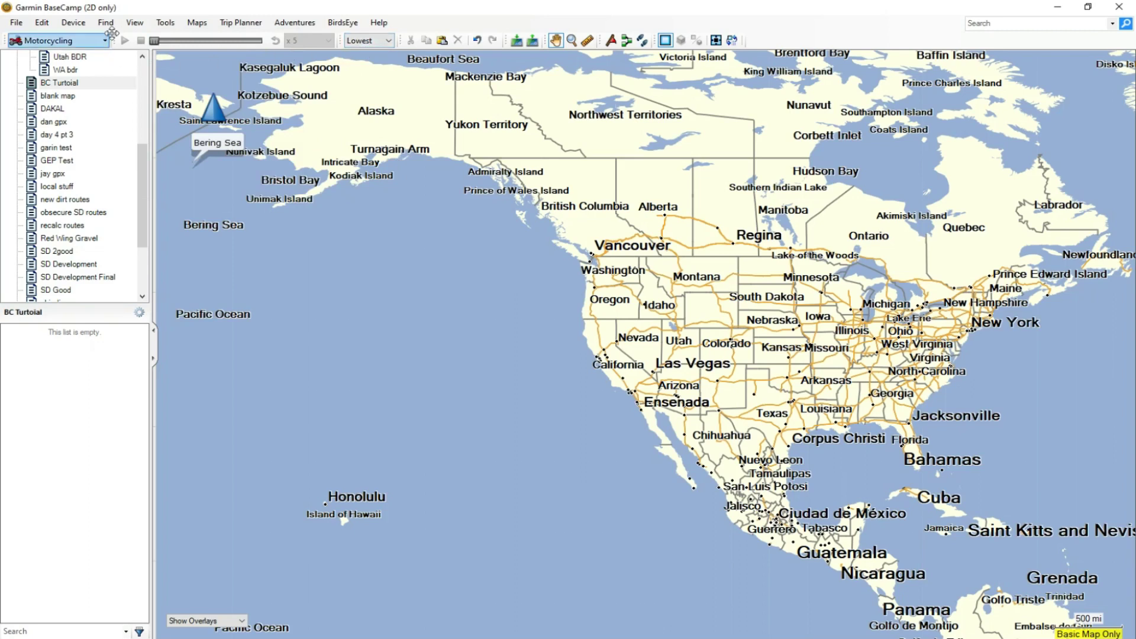
left_click(135, 22)
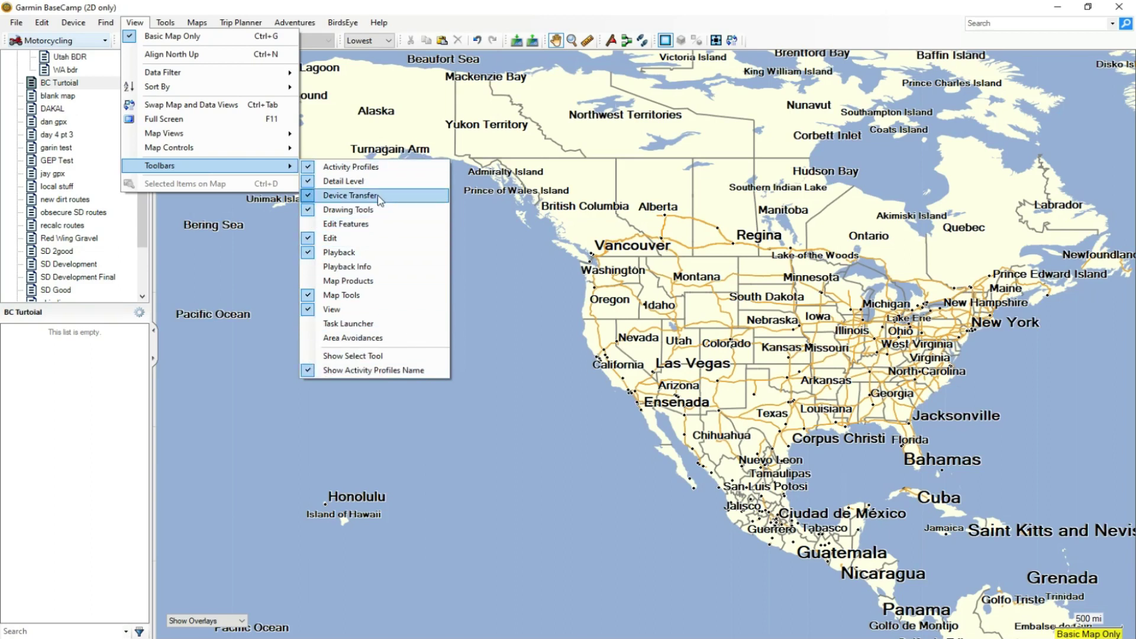
left_click(65, 431)
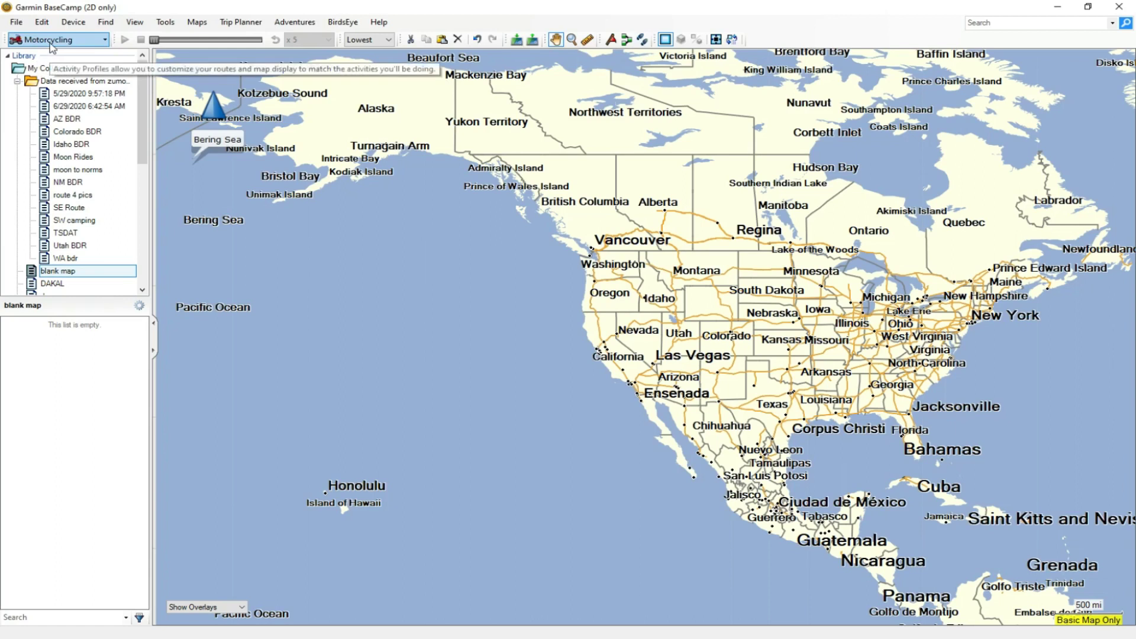
Open the activity profile options and review the routing preference and avoidances of the Motorcycling profile, then close them
left_click(106, 40)
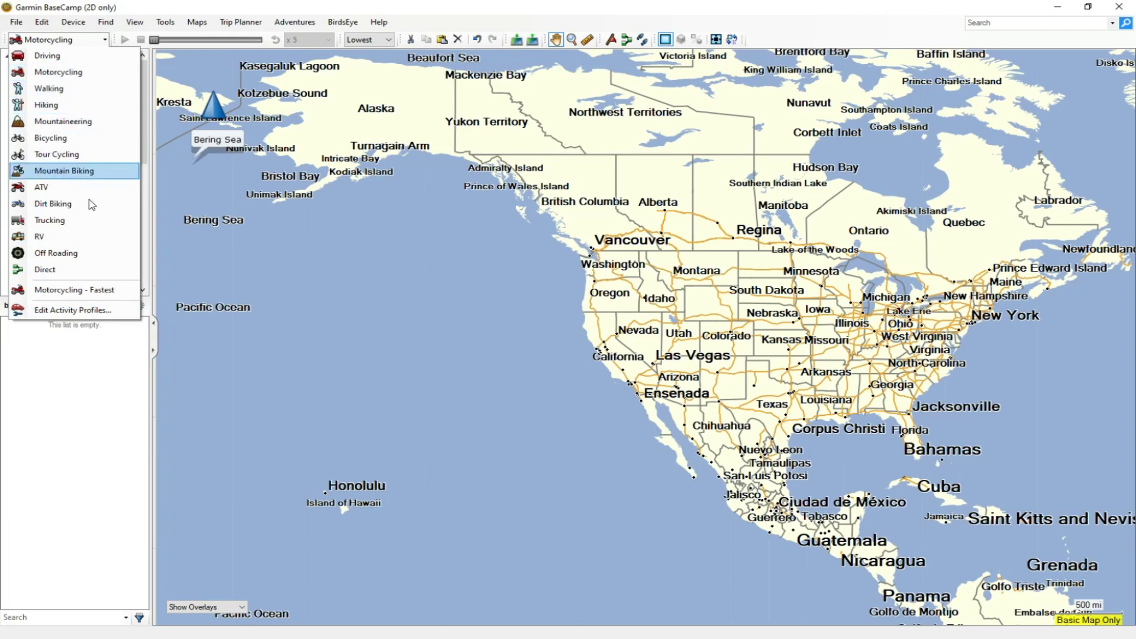
left_click(59, 315)
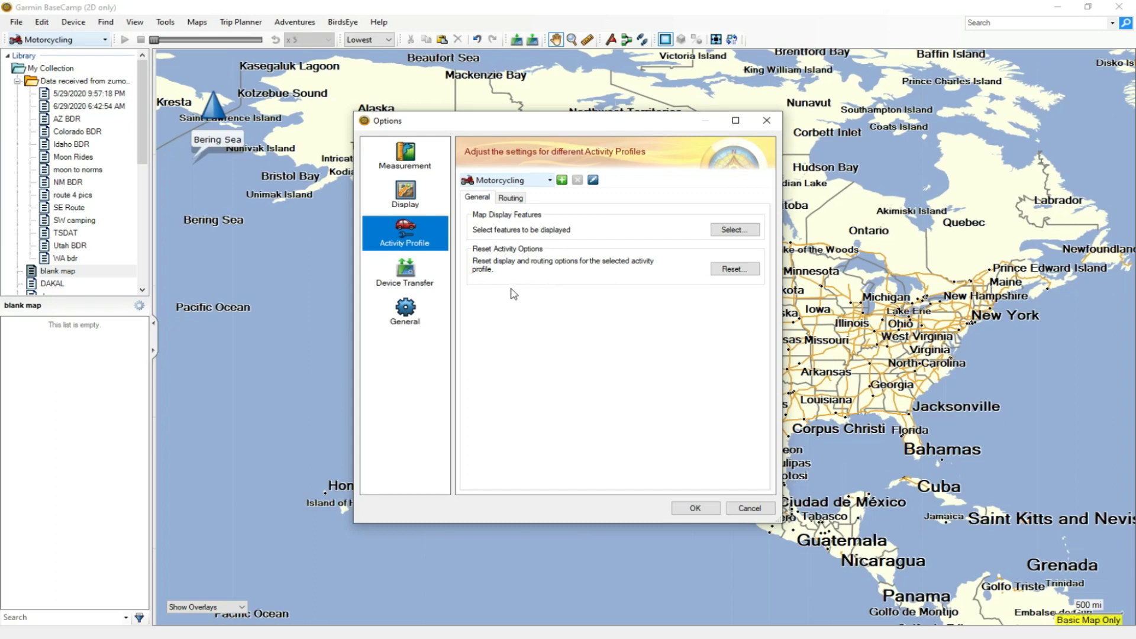
left_click(511, 198)
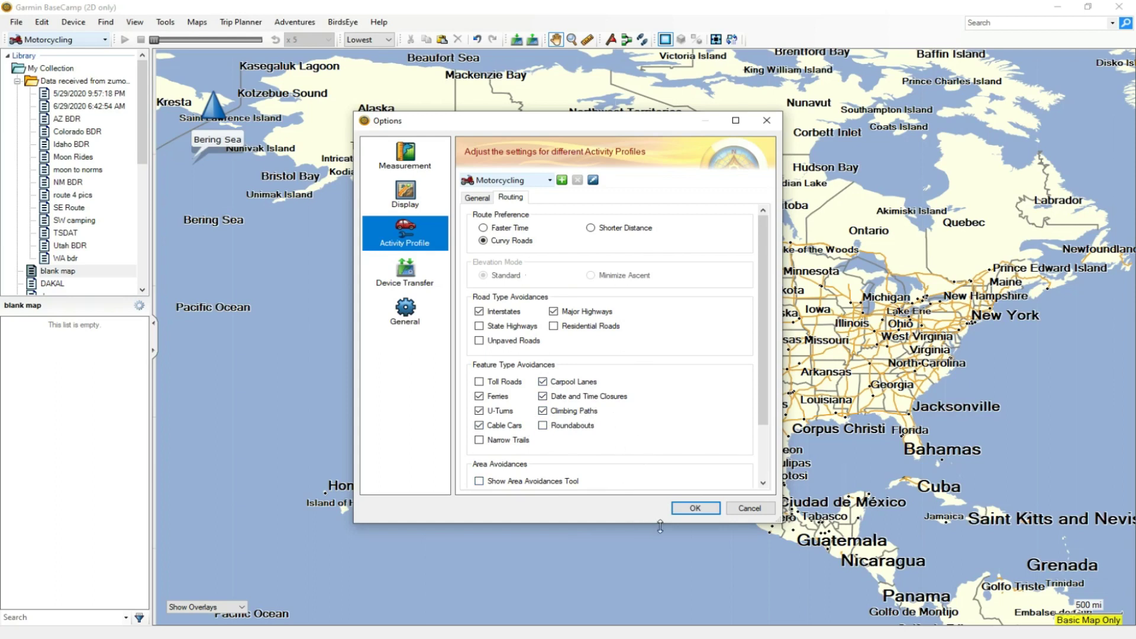
left_click(695, 509)
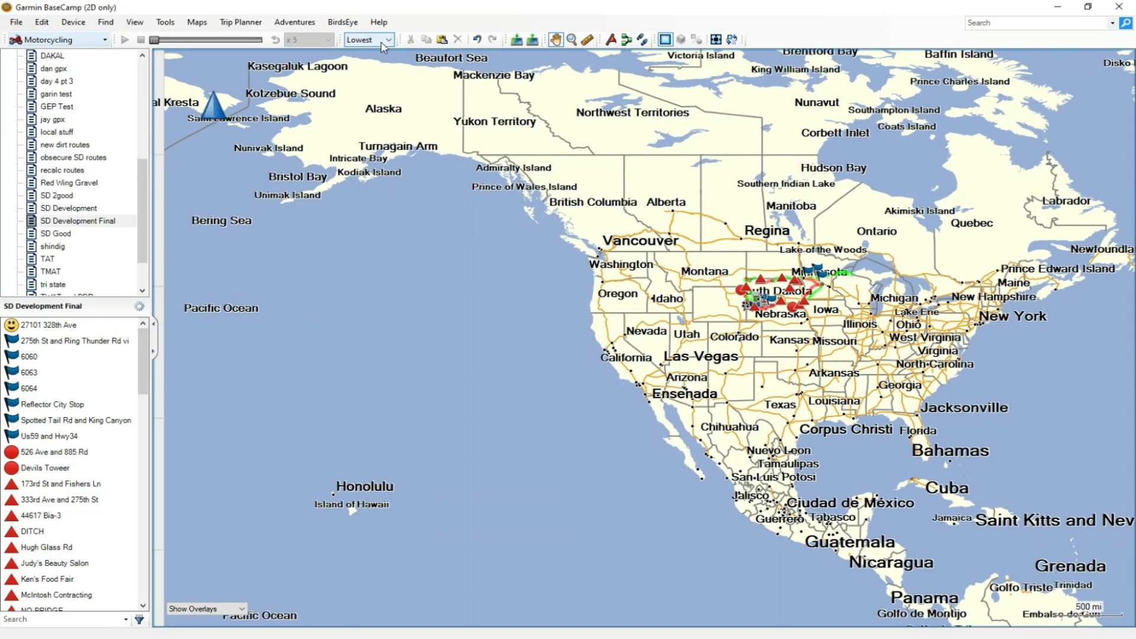
Set the map detail level to Highest for the North America overview
scroll(742, 289, "up", 4)
scroll(742, 289, "down", 1)
scroll(741, 289, "down", 2)
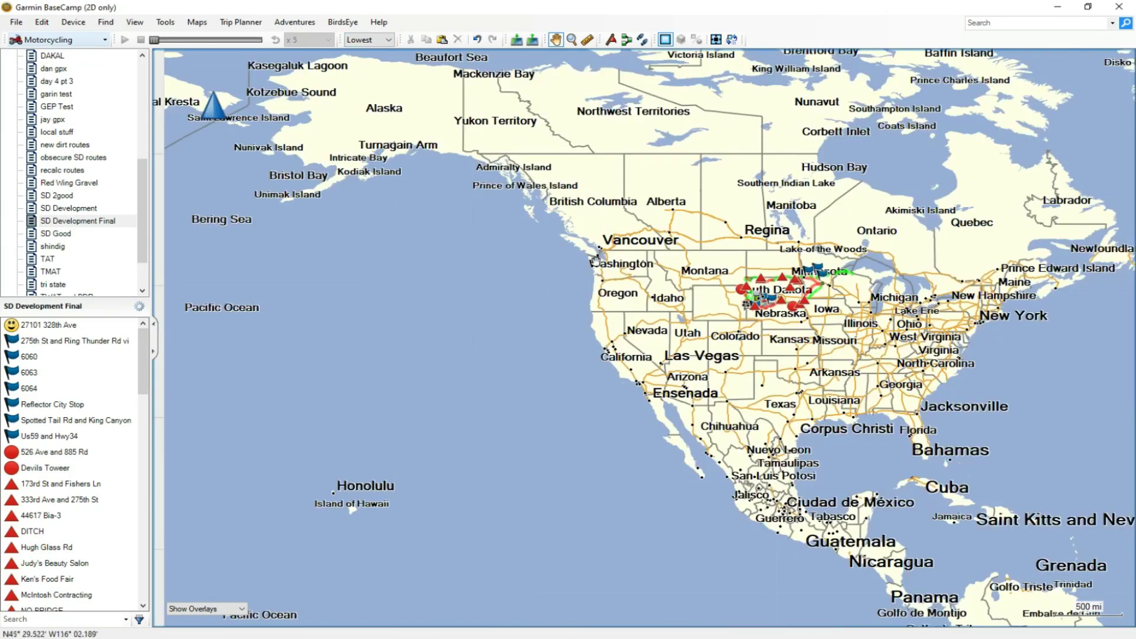
left_click(385, 39)
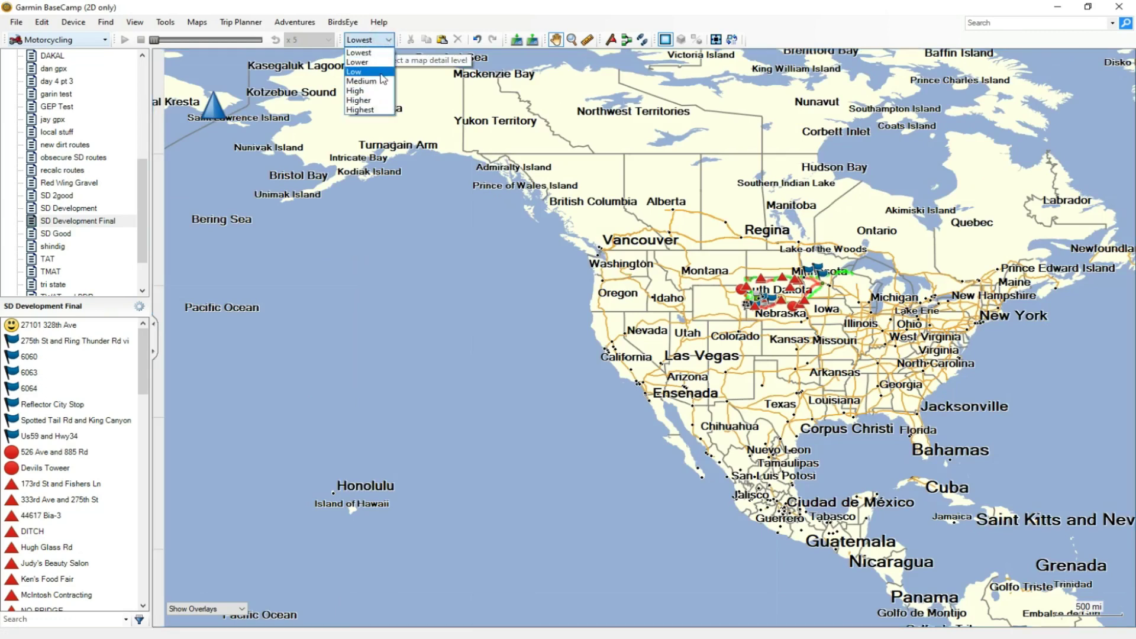
left_click(382, 111)
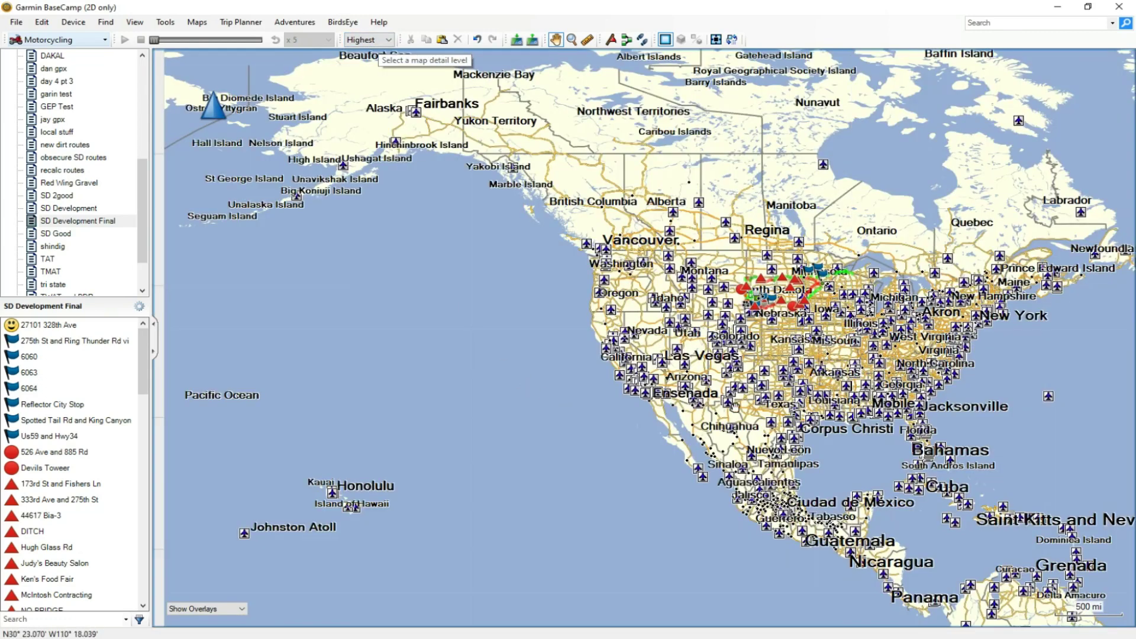
scroll(840, 270, "up", 1)
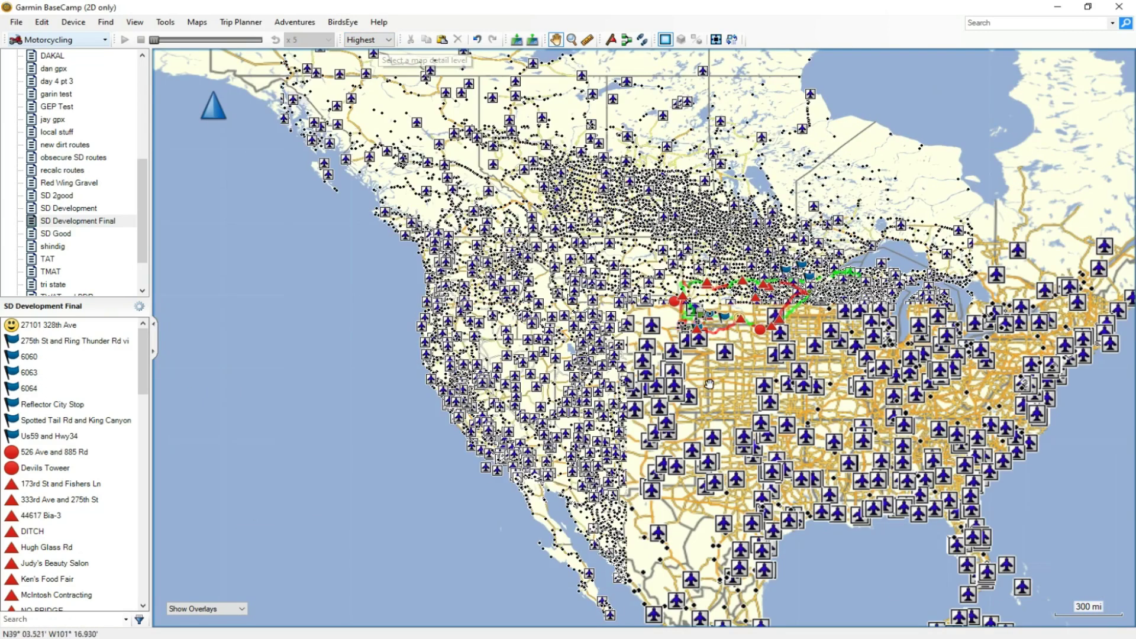
Set the map detail level to Lowest and examine the roads and tracks around Rapid City
left_click(390, 45)
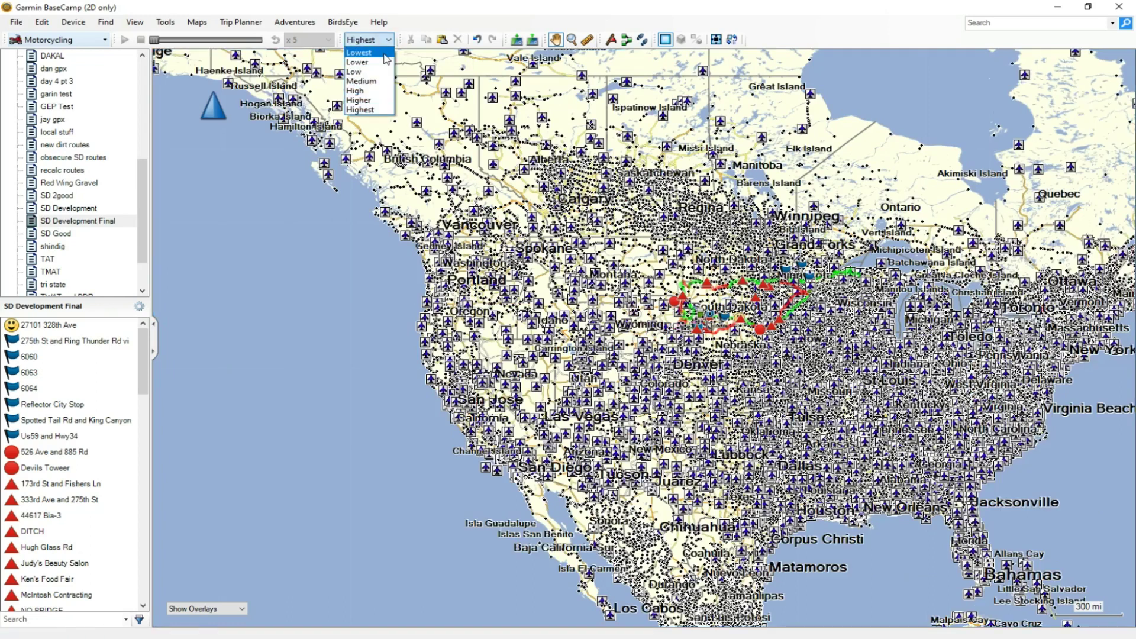
left_click(382, 54)
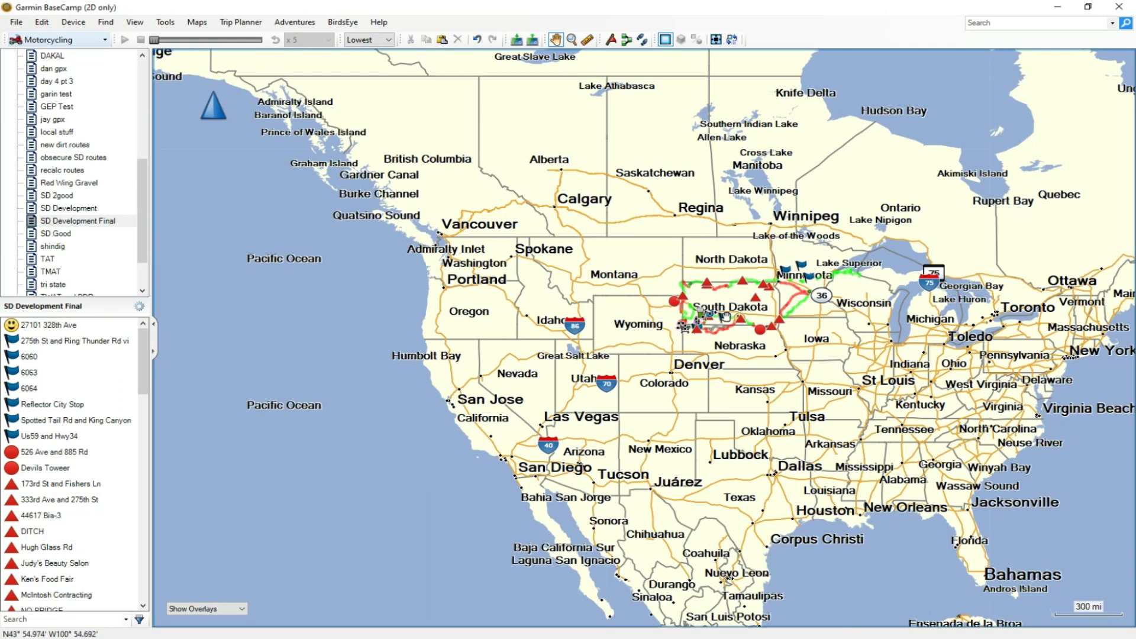
scroll(722, 319, "up", 2)
scroll(650, 323, "up", 1)
scroll(596, 305, "up", 3)
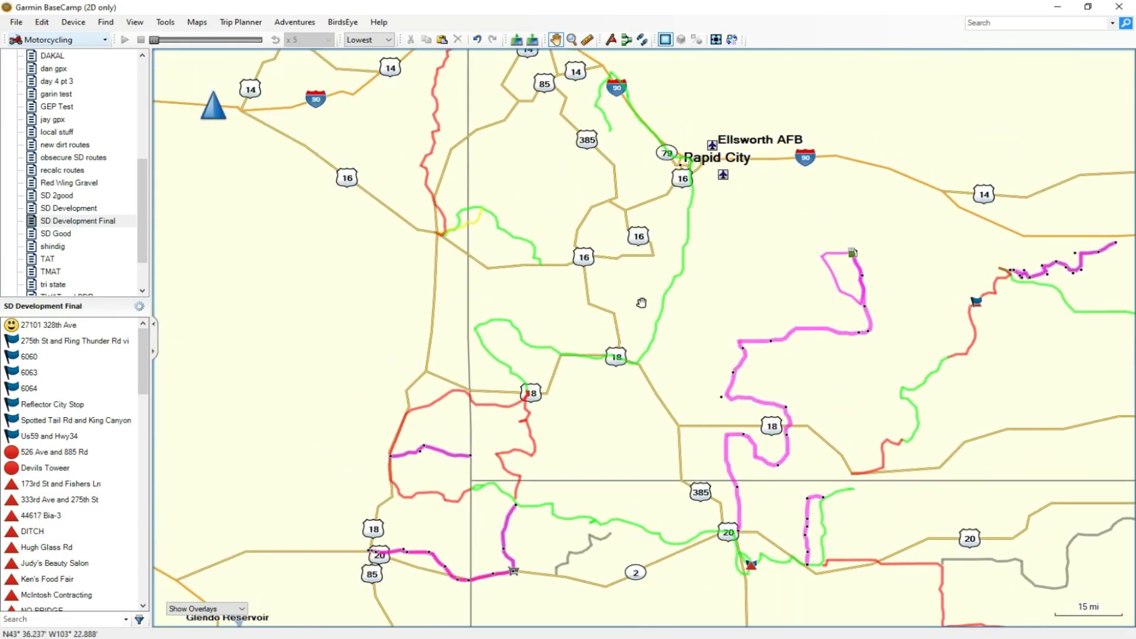
scroll(639, 302, "up", 1)
left_click_drag(678, 329, 696, 369)
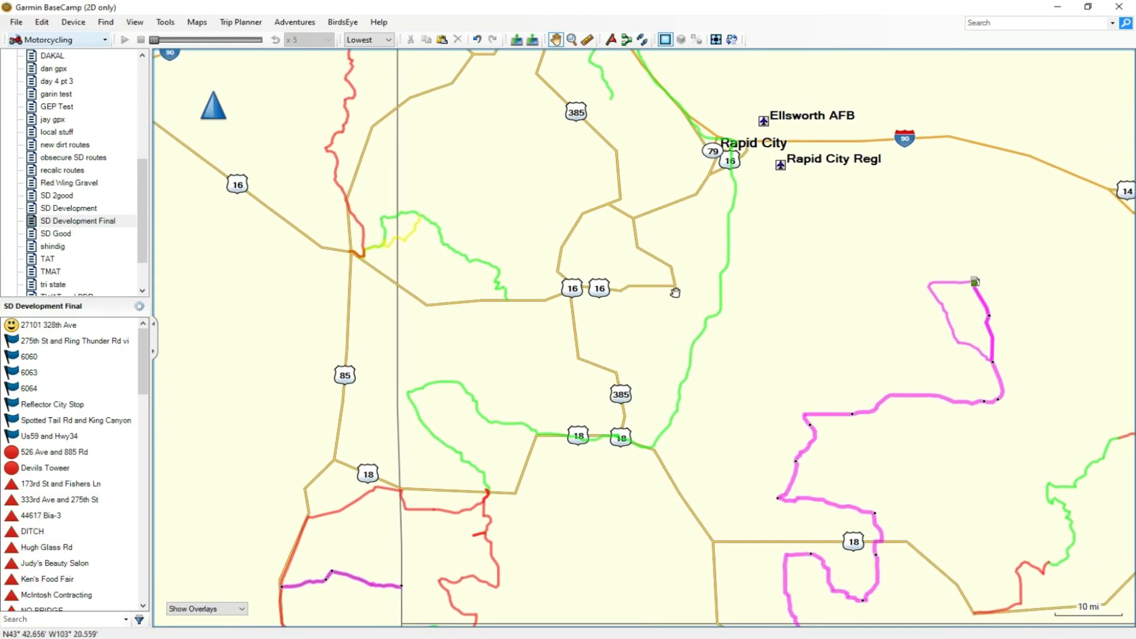
Set the map detail level to Highest for the Black Hills area around Custer
left_click(390, 41)
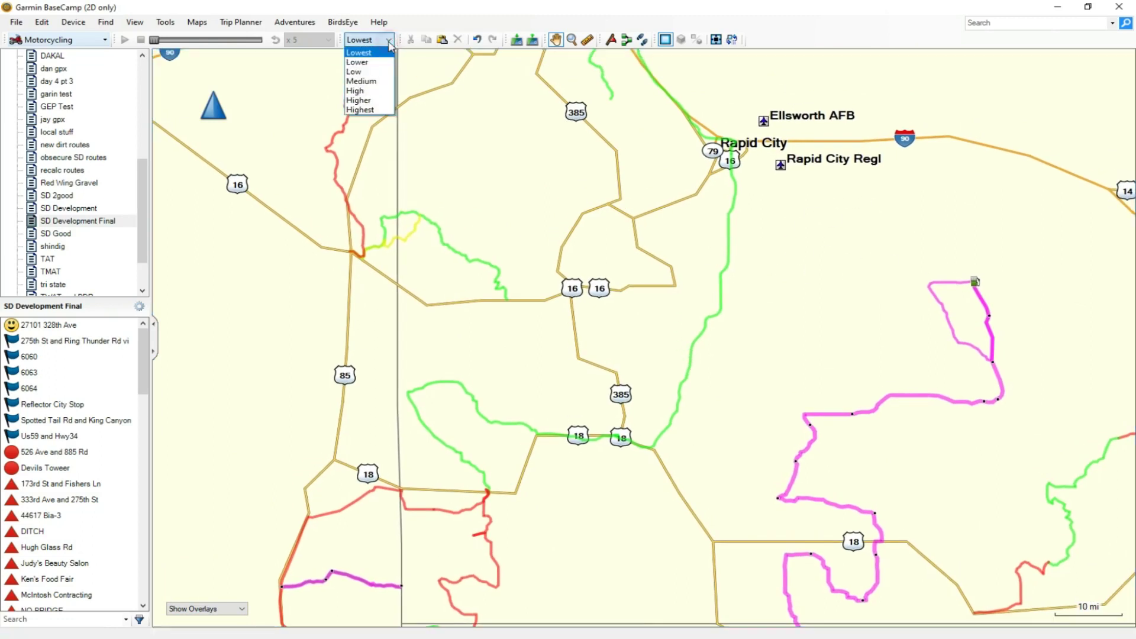
left_click(368, 111)
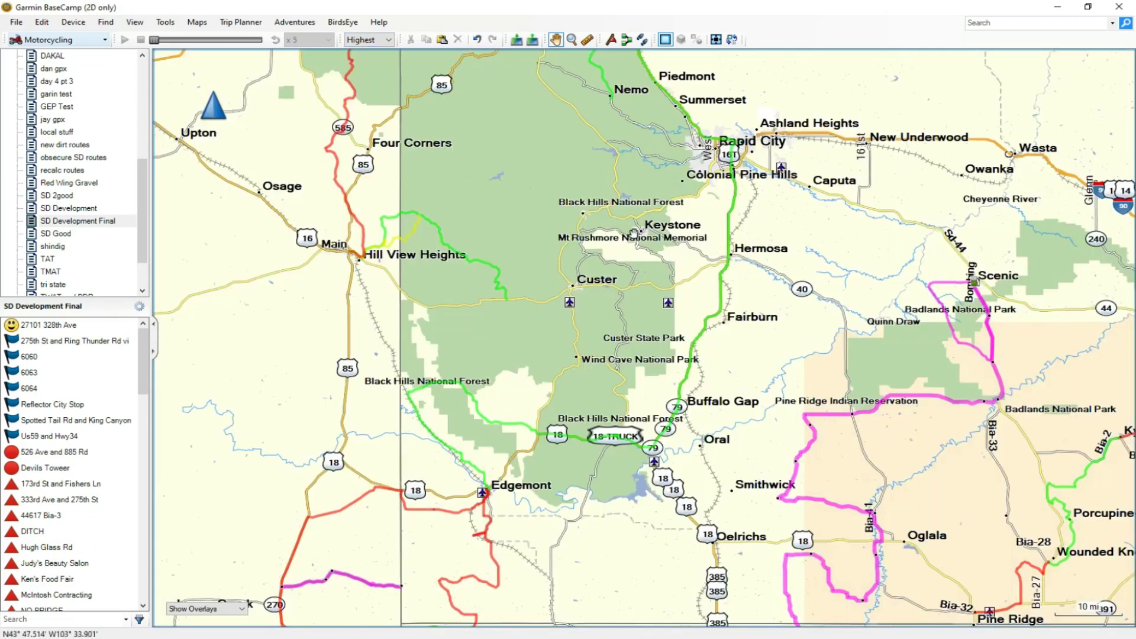
scroll(668, 254, "up", 3)
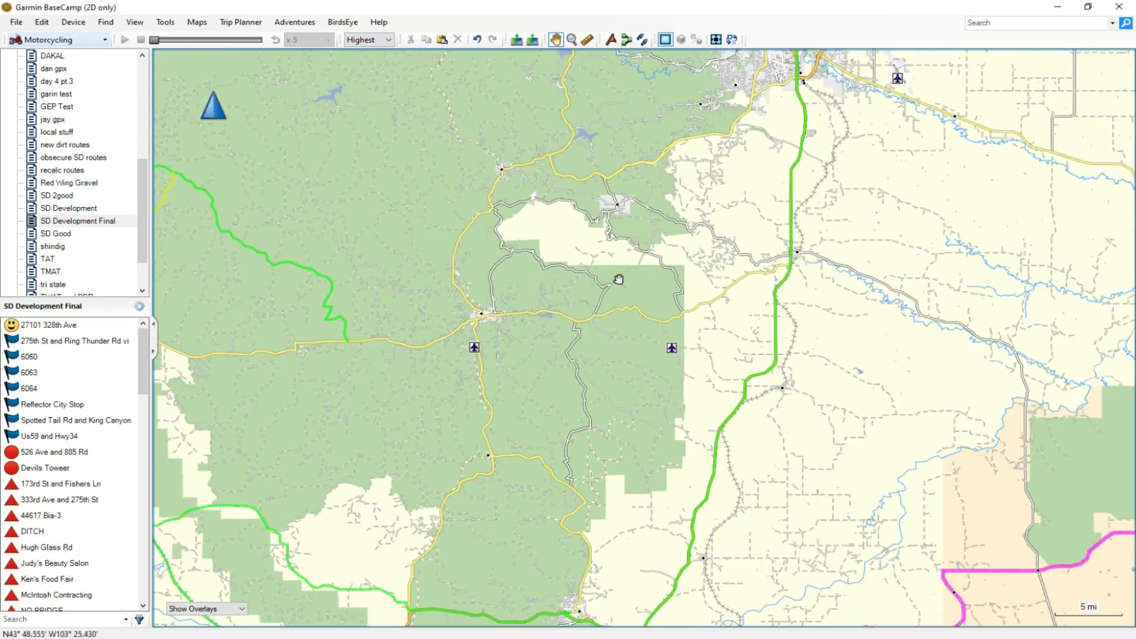
left_click_drag(616, 278, 660, 298)
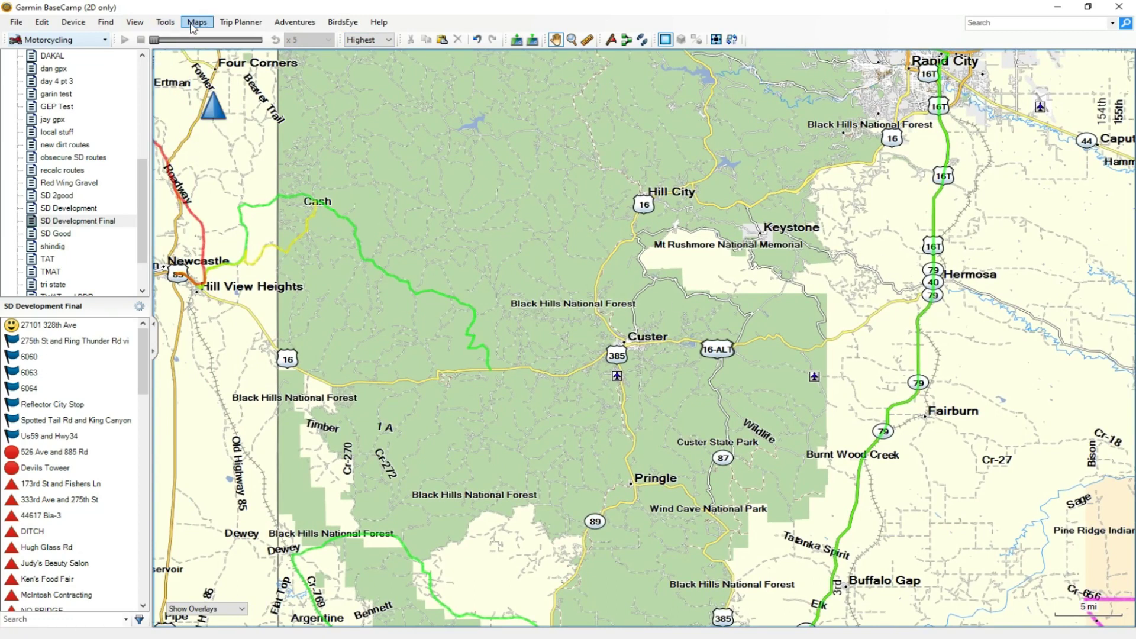
Switch the map display to Basic Map Only and back to the detailed map
left_click(135, 22)
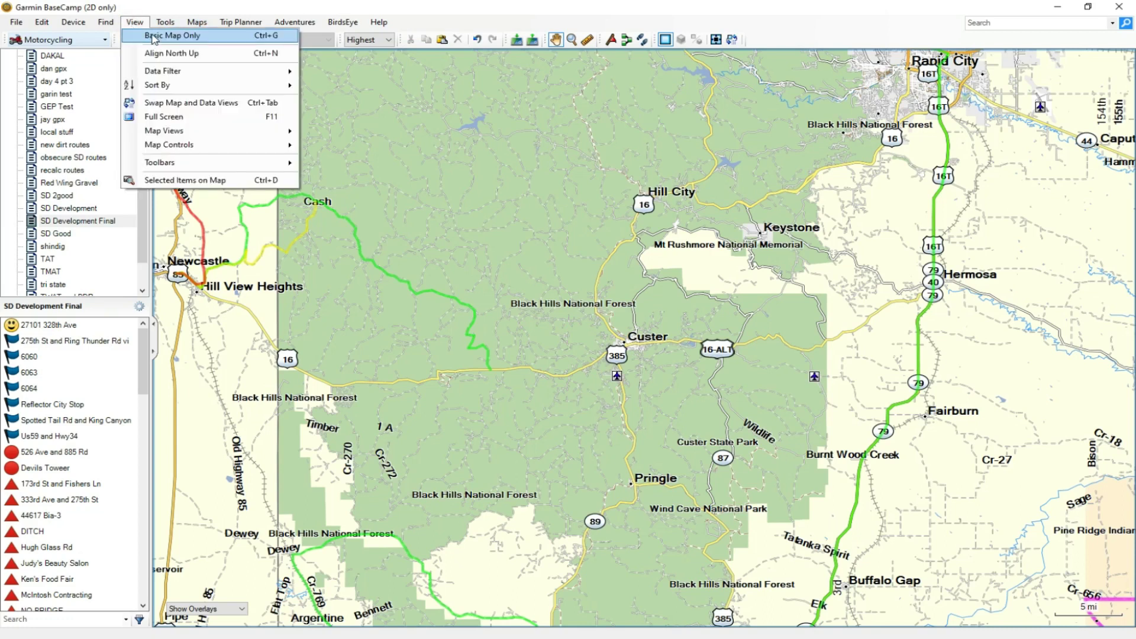
left_click(208, 36)
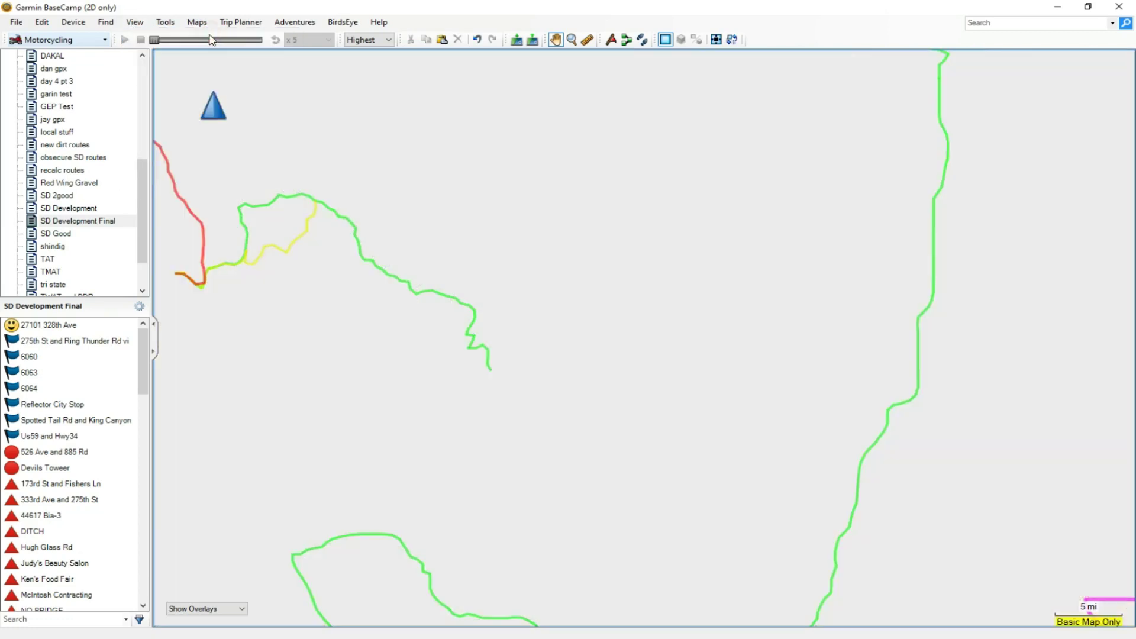
left_click(135, 24)
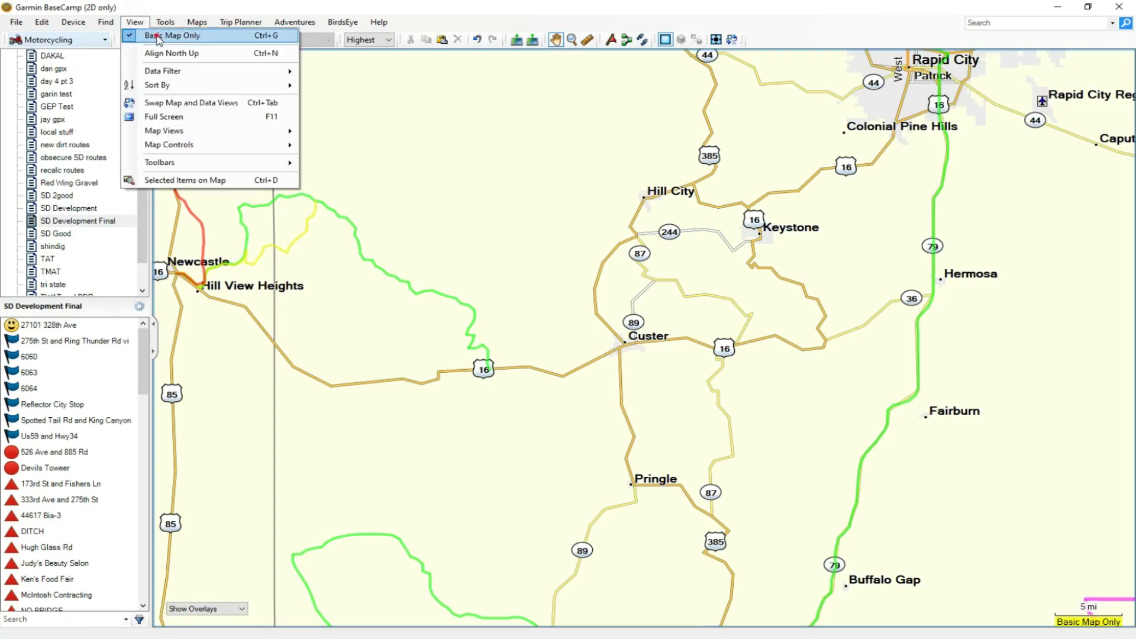
left_click(158, 37)
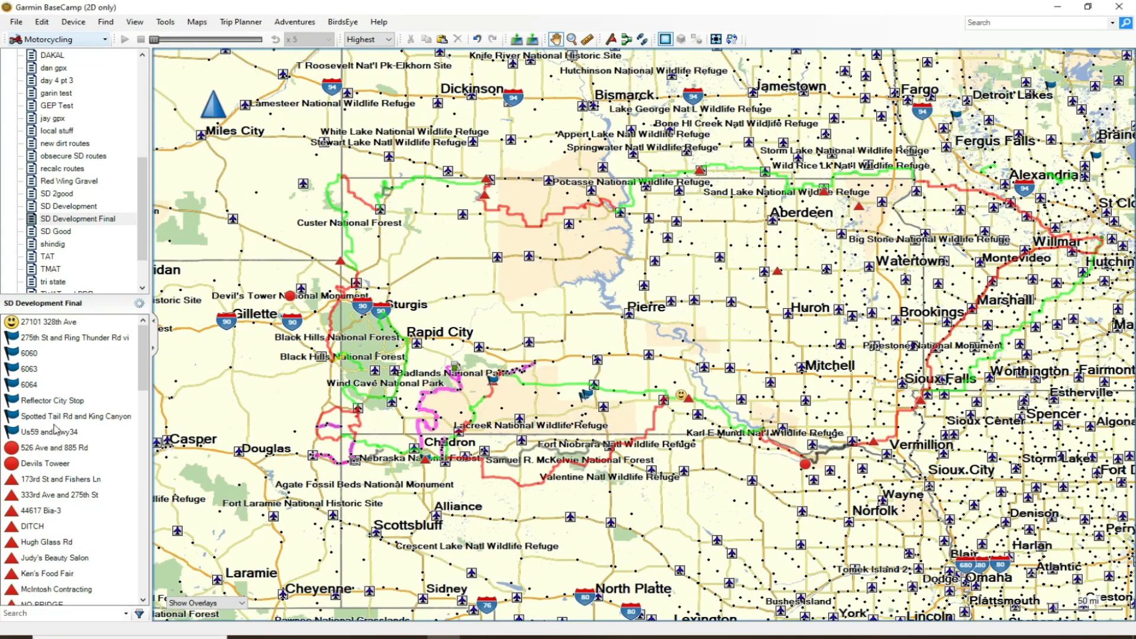
Create a new list in My Collection and name it BC Tutorial
left_click_drag(144, 220, 137, 119)
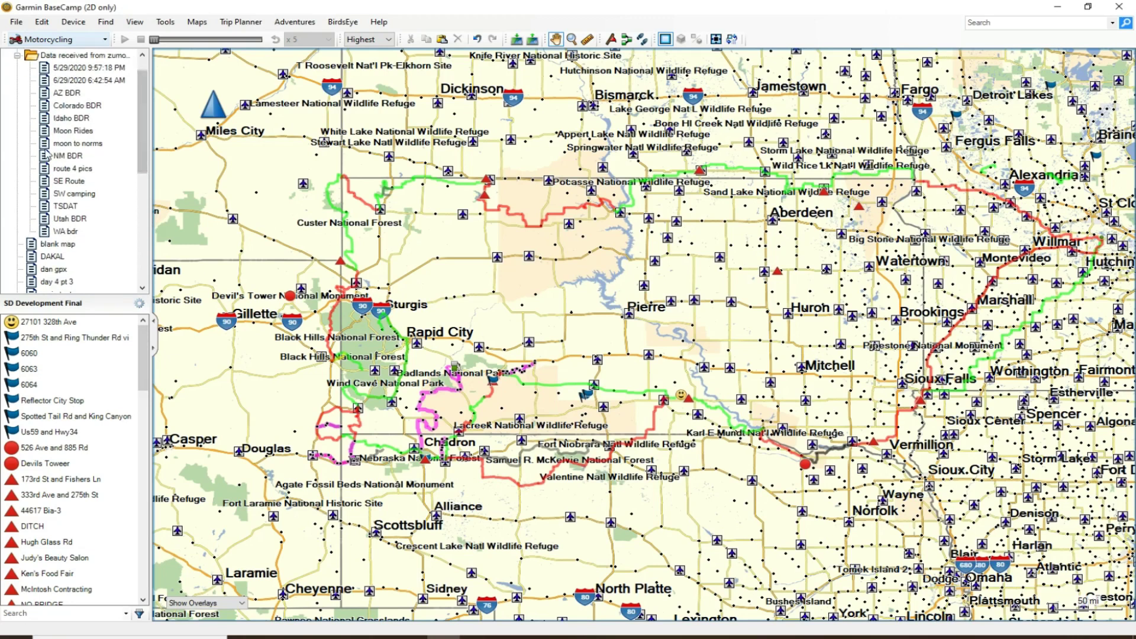
left_click_drag(142, 159, 157, 124)
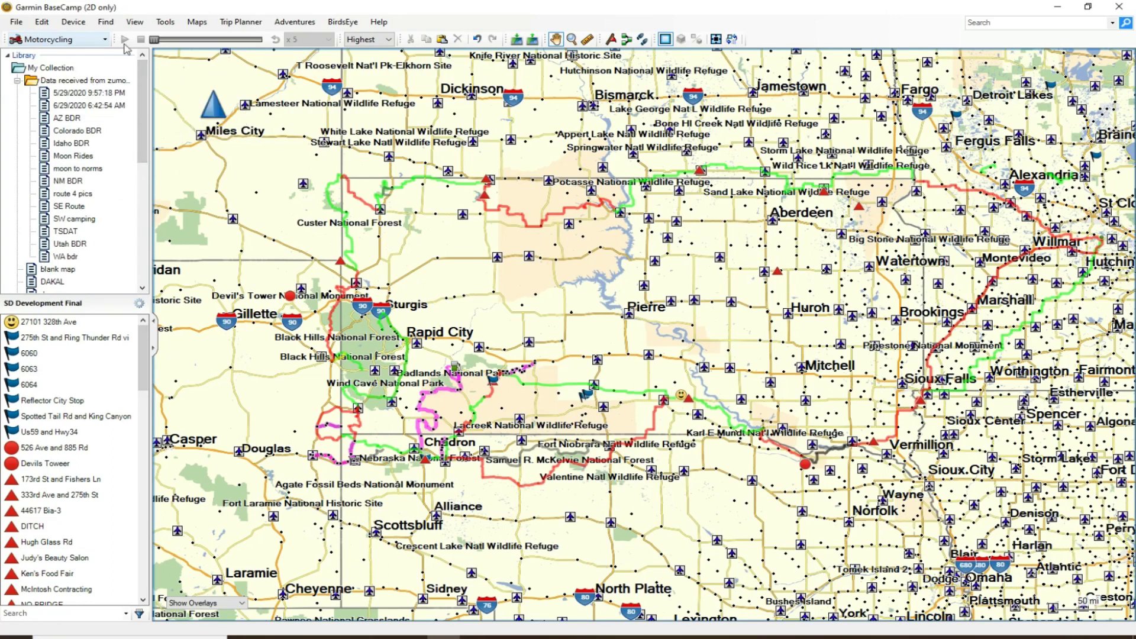
left_click(51, 70)
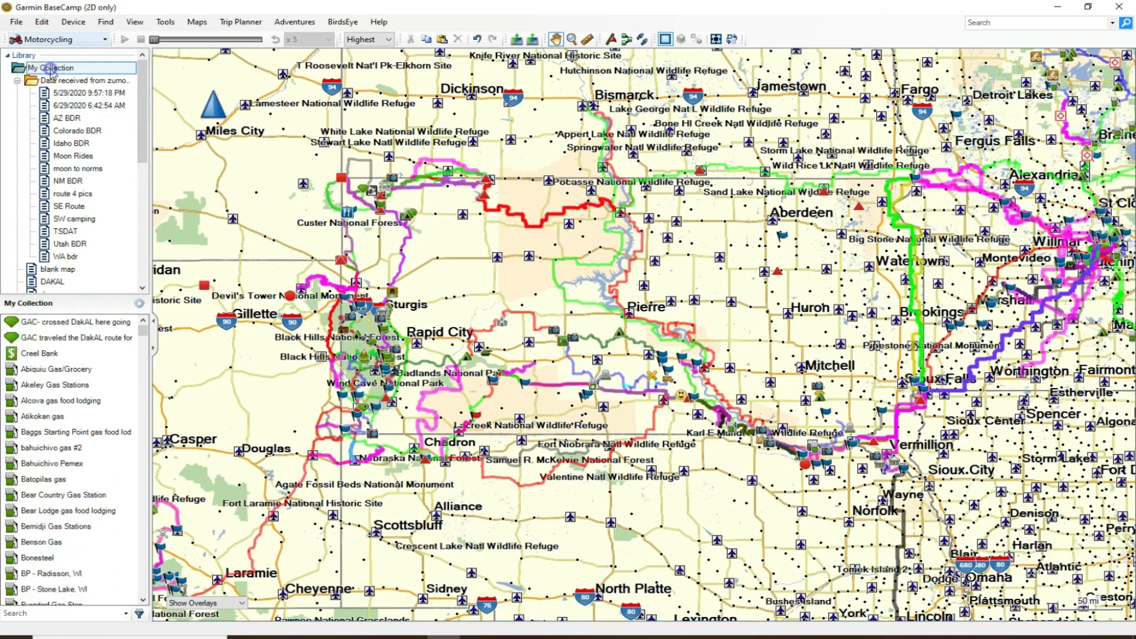
right_click(52, 70)
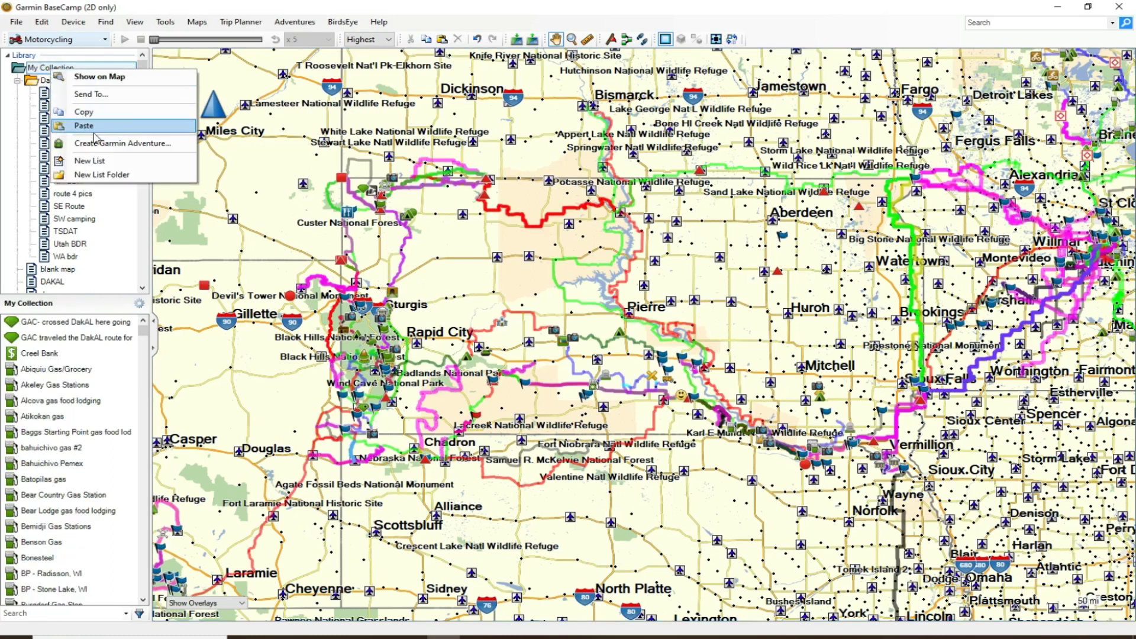
left_click(120, 165)
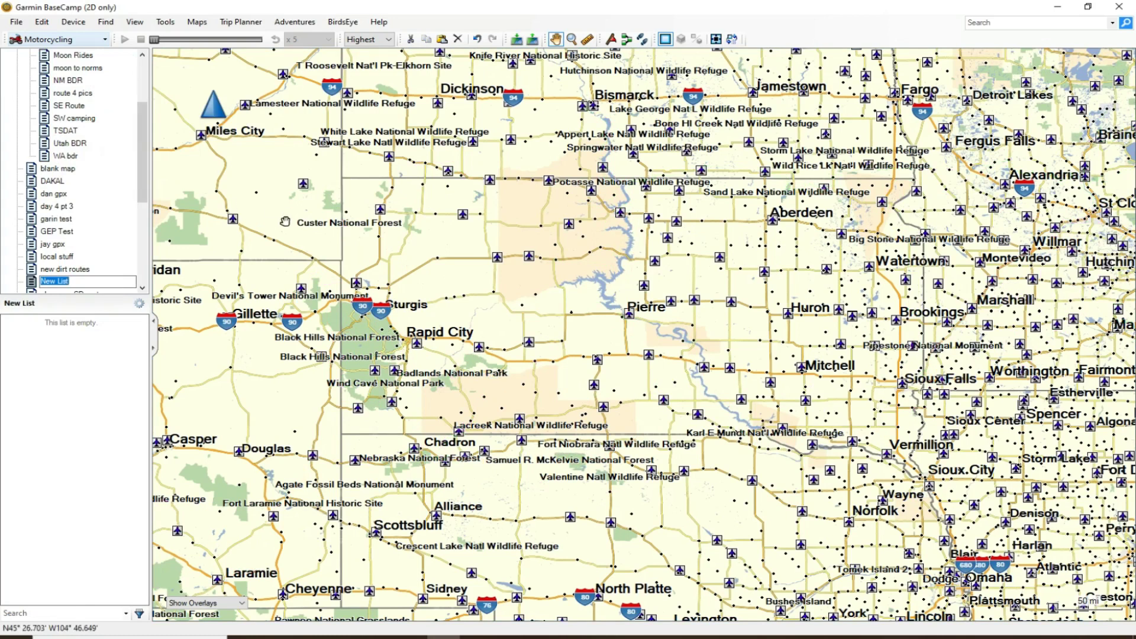
type("BC Tutorial")
key("Return")
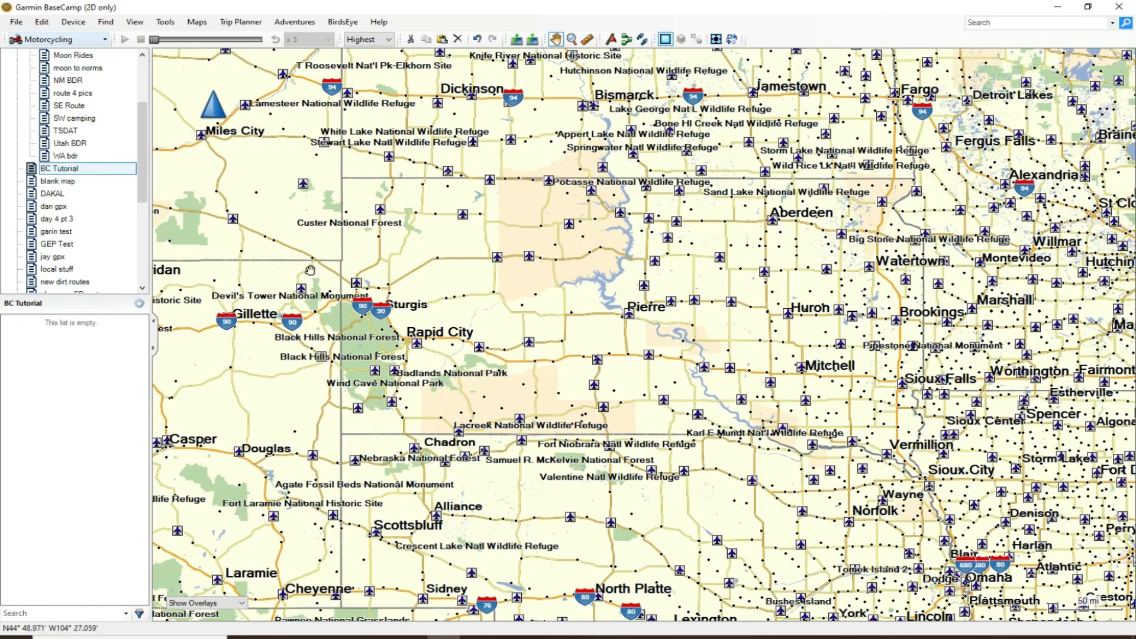
Set the map detail level to Lowest for the zoomed-out map with the BC Tutorial list selected
scroll(539, 262, "down", 1)
scroll(539, 262, "down", 2)
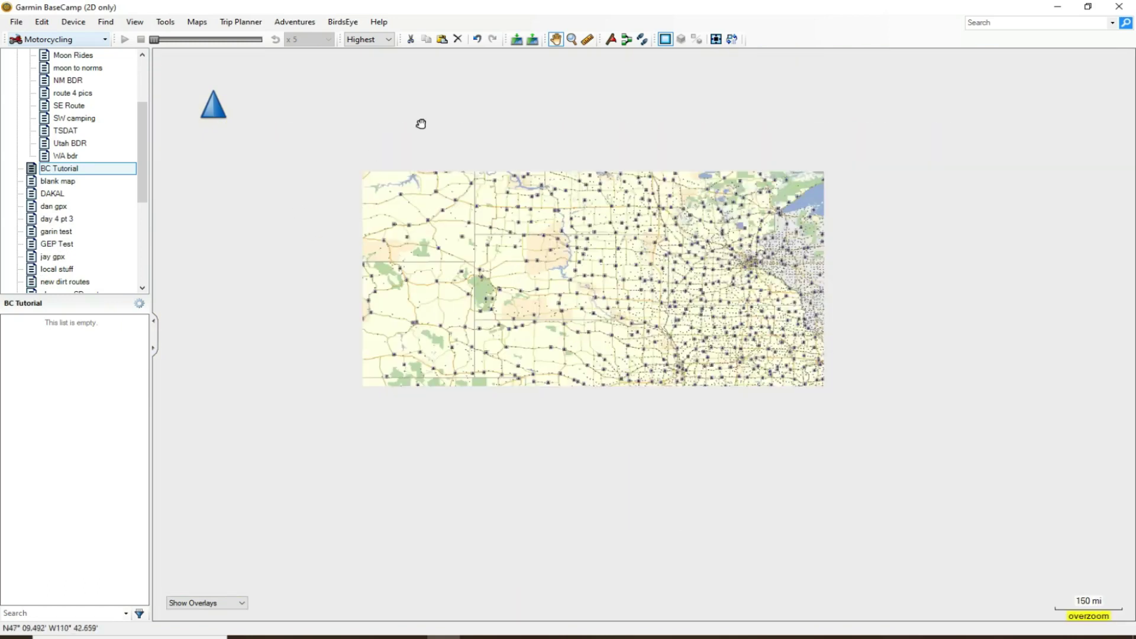
left_click(391, 39)
left_click(362, 50)
Show the SD Development Final list and its routes on the map
left_click_drag(146, 171, 143, 237)
left_click(99, 195)
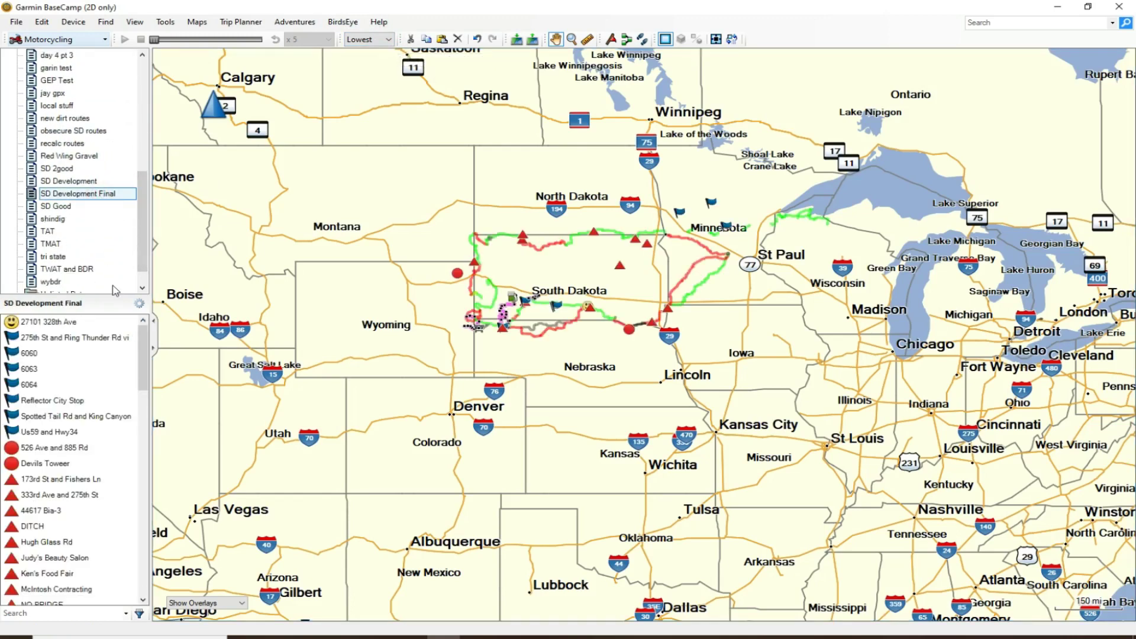
scroll(89, 166, "up", 2)
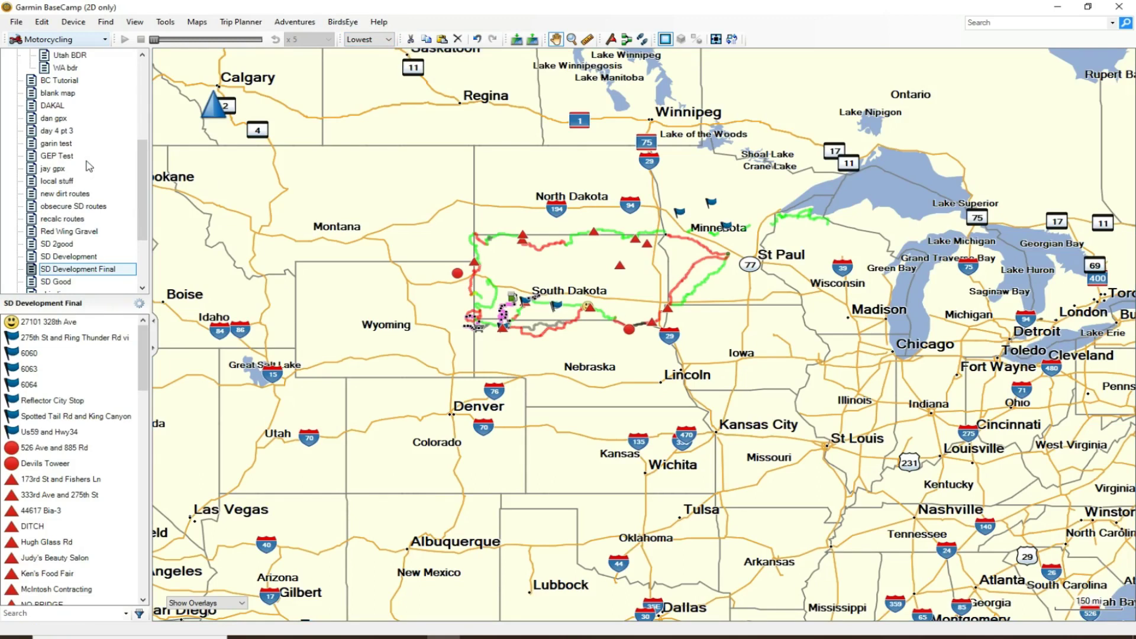
Select the BC Tutorial list and set the map detail level to Highest over the western Dakotas
left_click(73, 83)
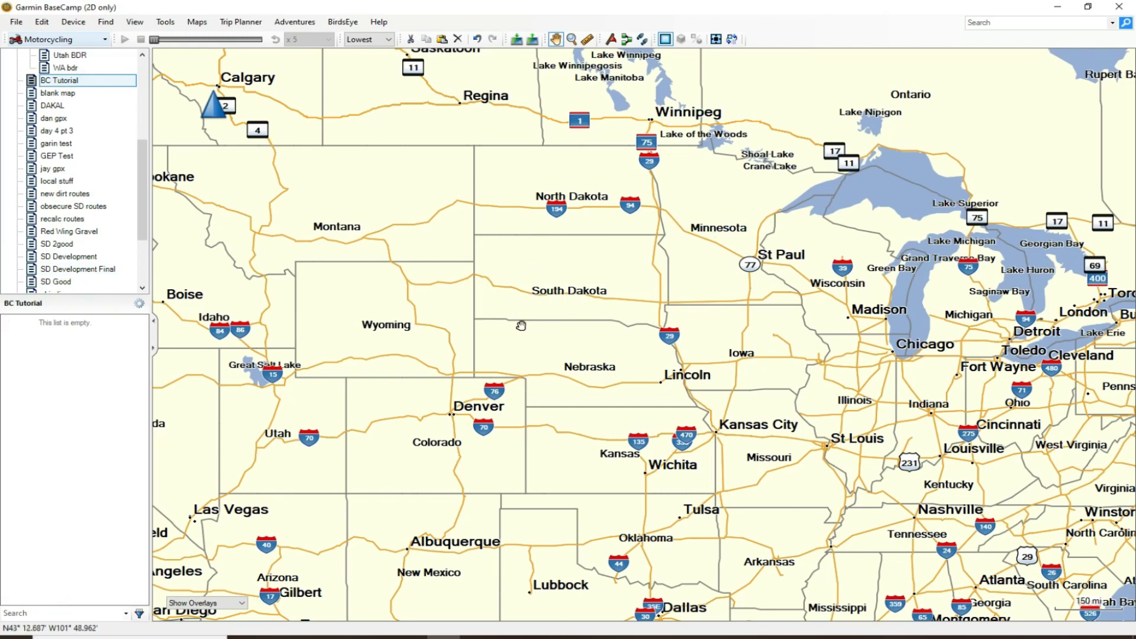
scroll(509, 499, "up", 1)
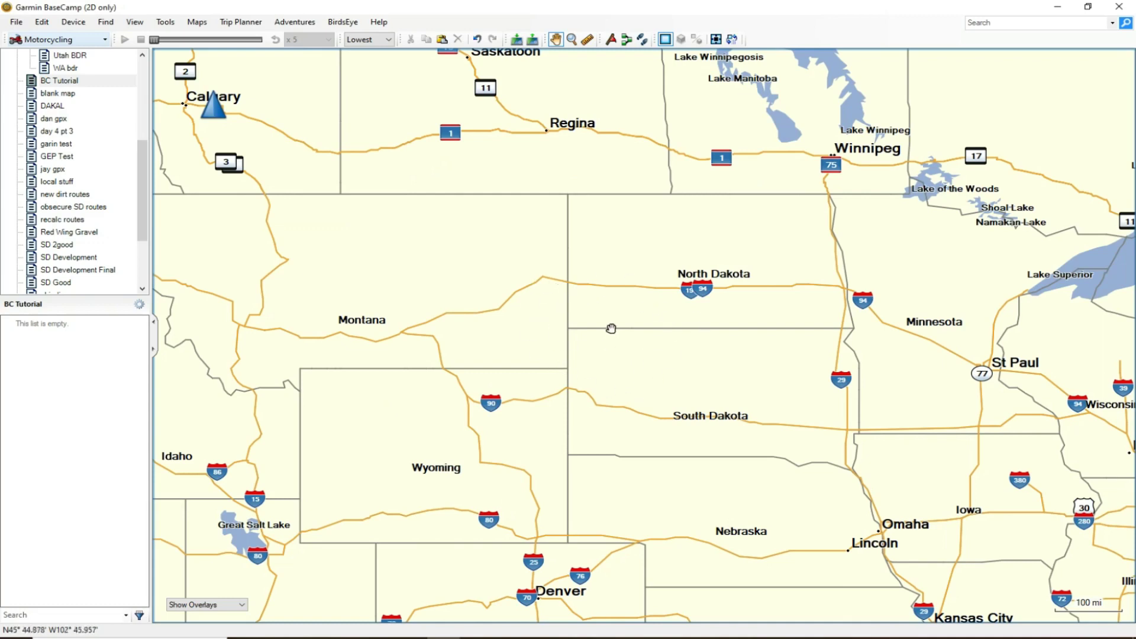
scroll(615, 353, "up", 3)
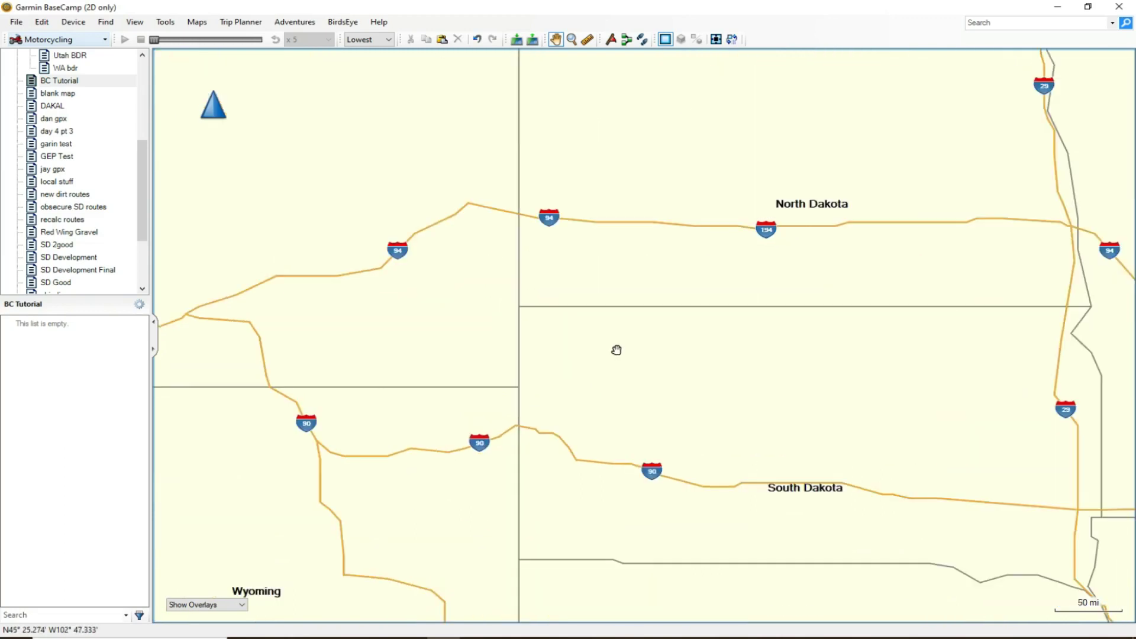
left_click(390, 45)
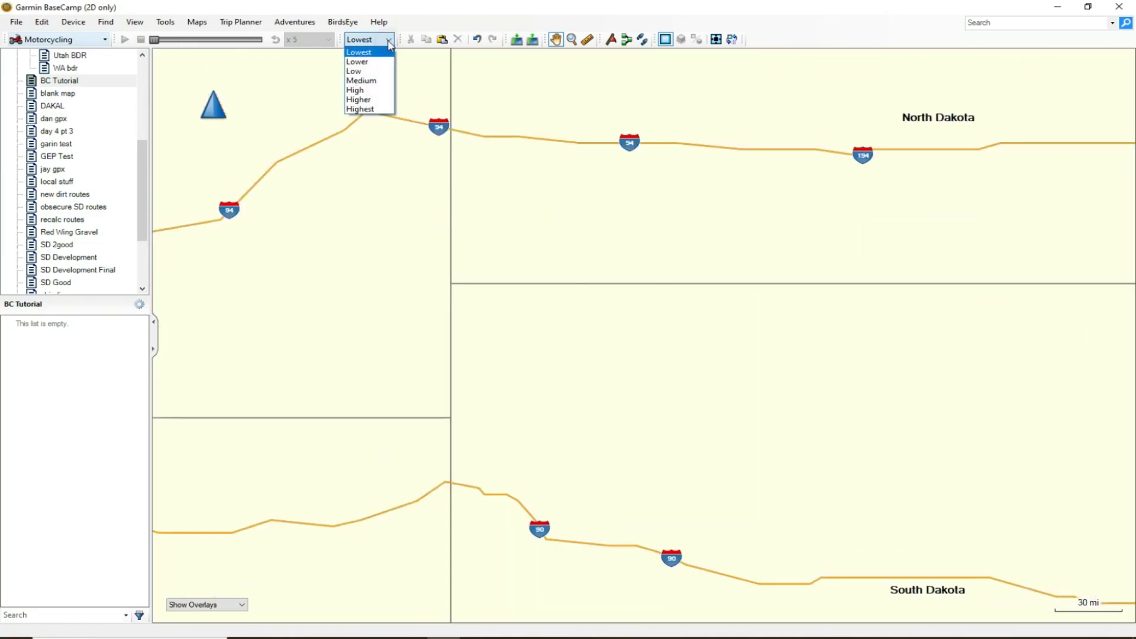
left_click(370, 116)
Examine the Custer National Forest area west of Ludlow at close range, following the mapped Cave road
scroll(495, 293, "up", 1)
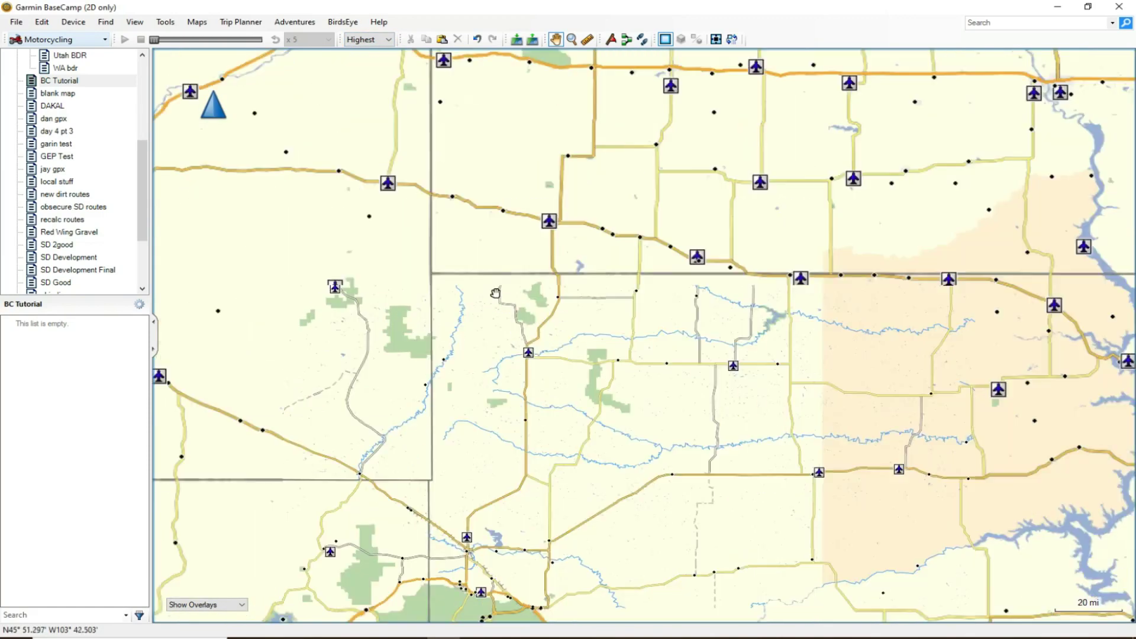
scroll(509, 299, "up", 1)
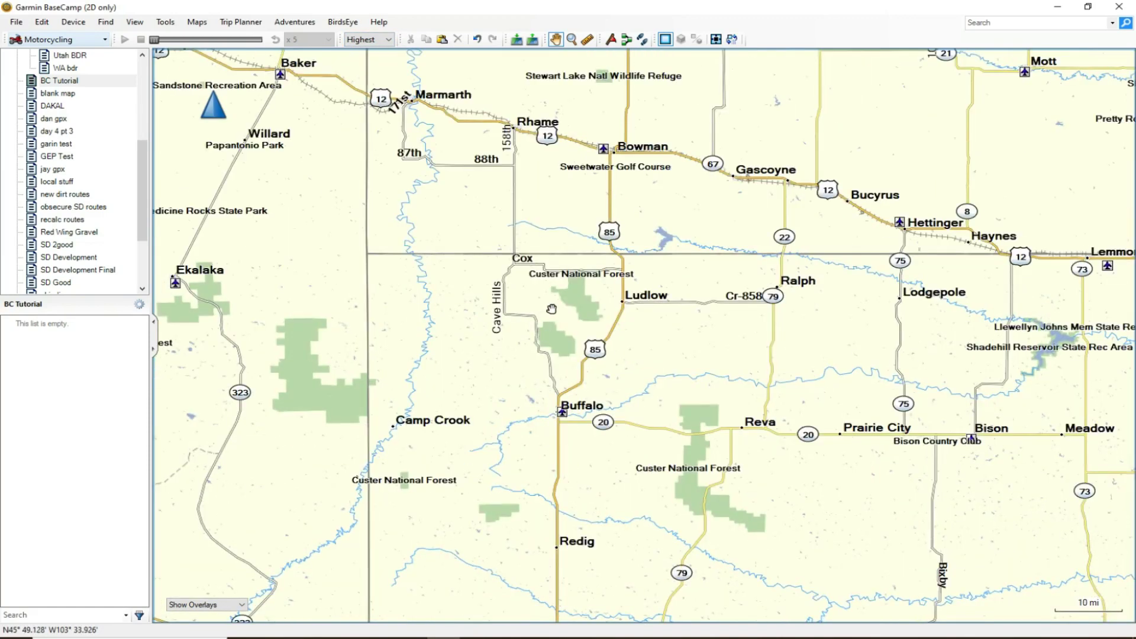
scroll(552, 309, "up", 1)
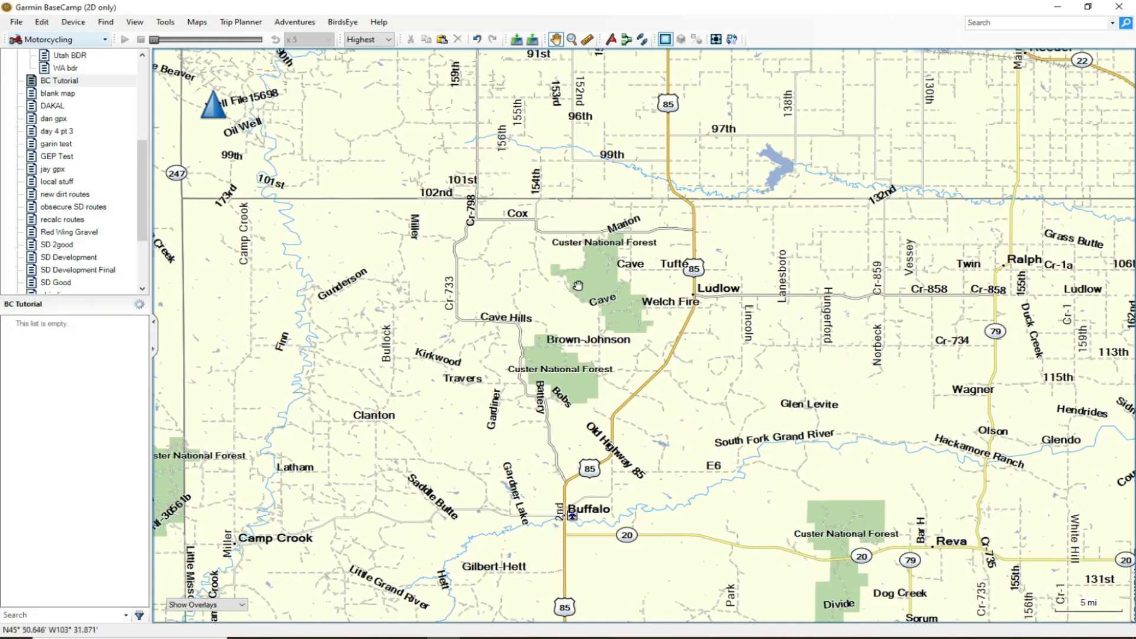
scroll(586, 285, "up", 3)
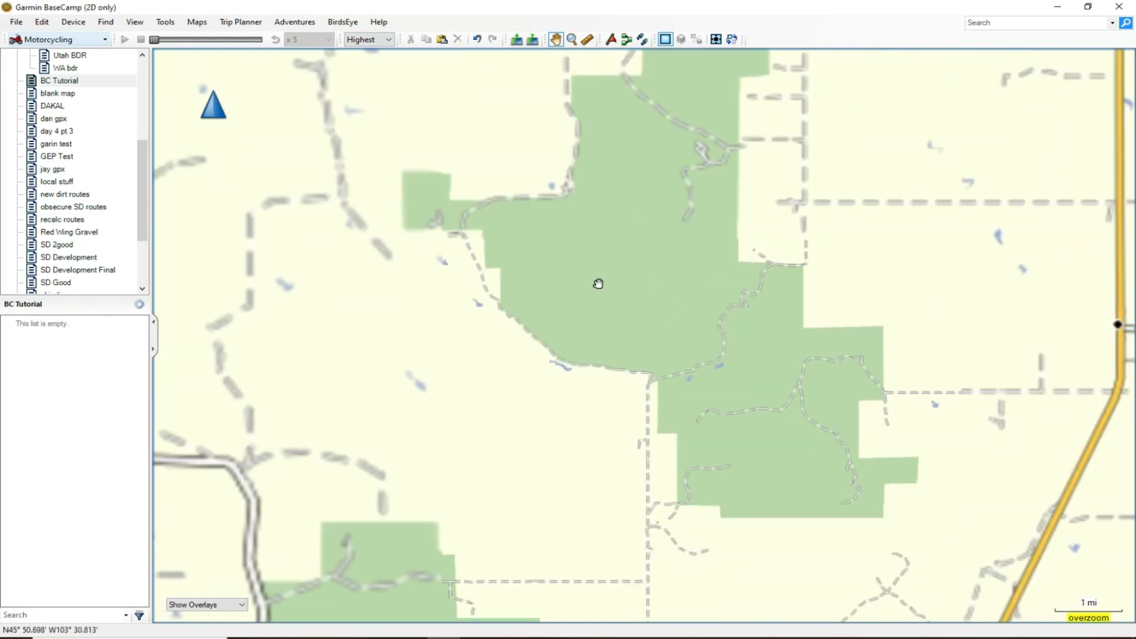
left_click_drag(639, 276, 584, 343)
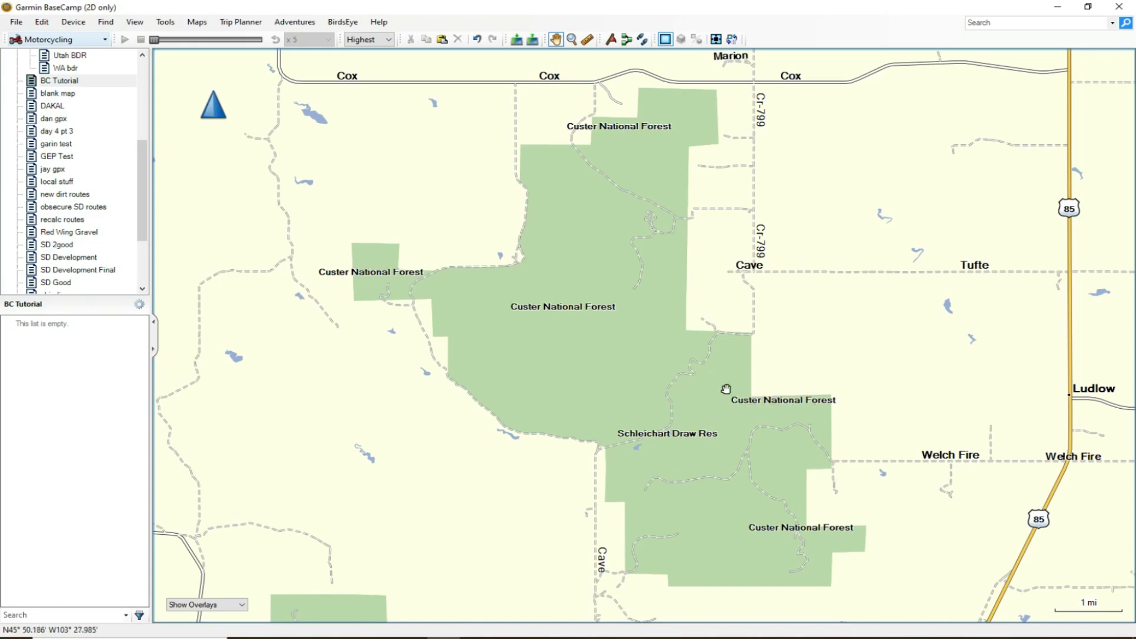
scroll(736, 387, "up", 1)
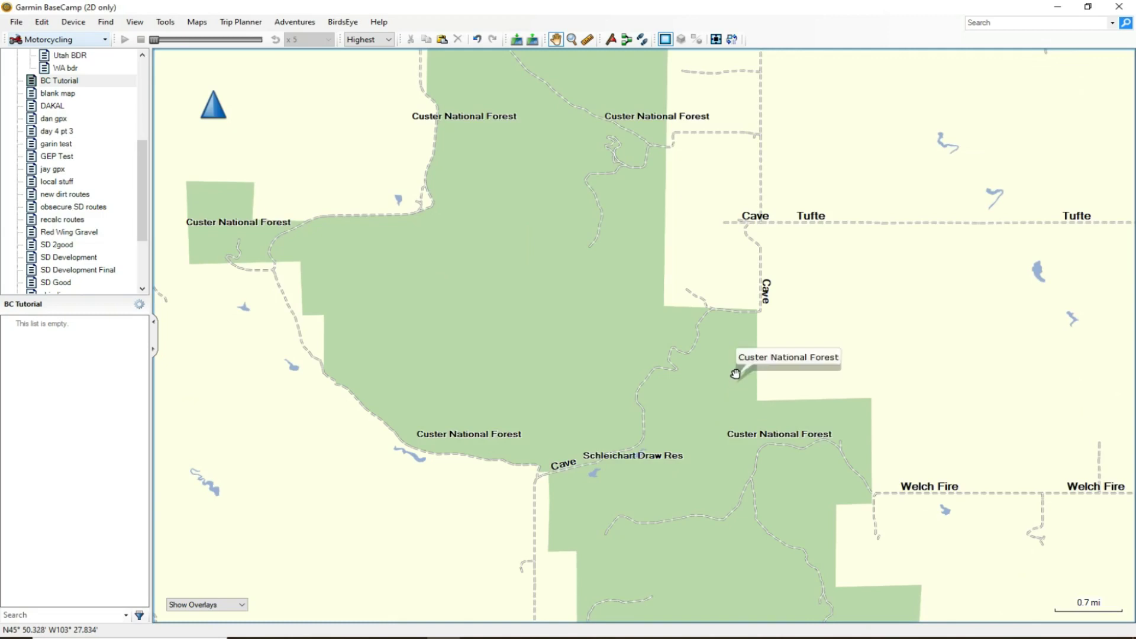
scroll(736, 384, "up", 1)
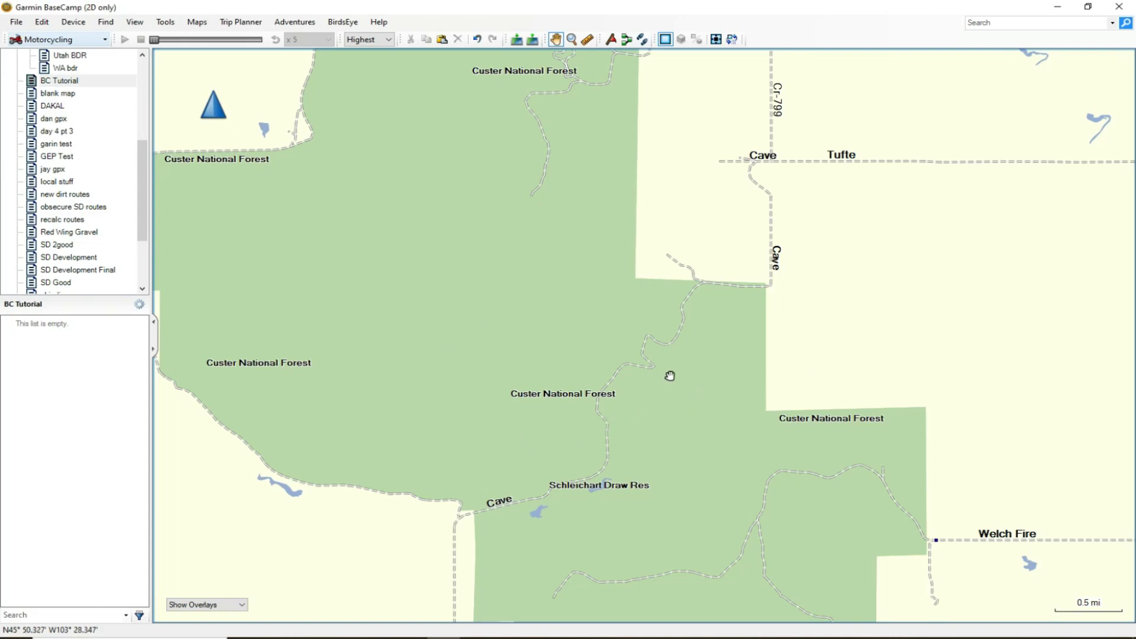
scroll(669, 376, "up", 1)
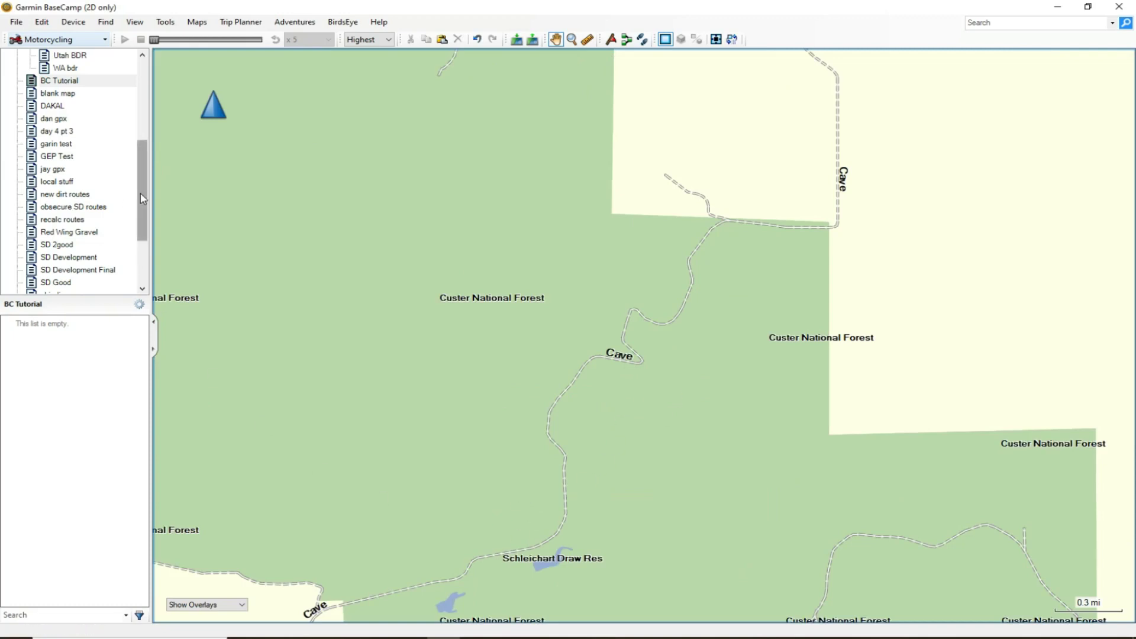
Show the SD Development Final list and inspect its tracks and routes through Custer National Forest
left_click(98, 271)
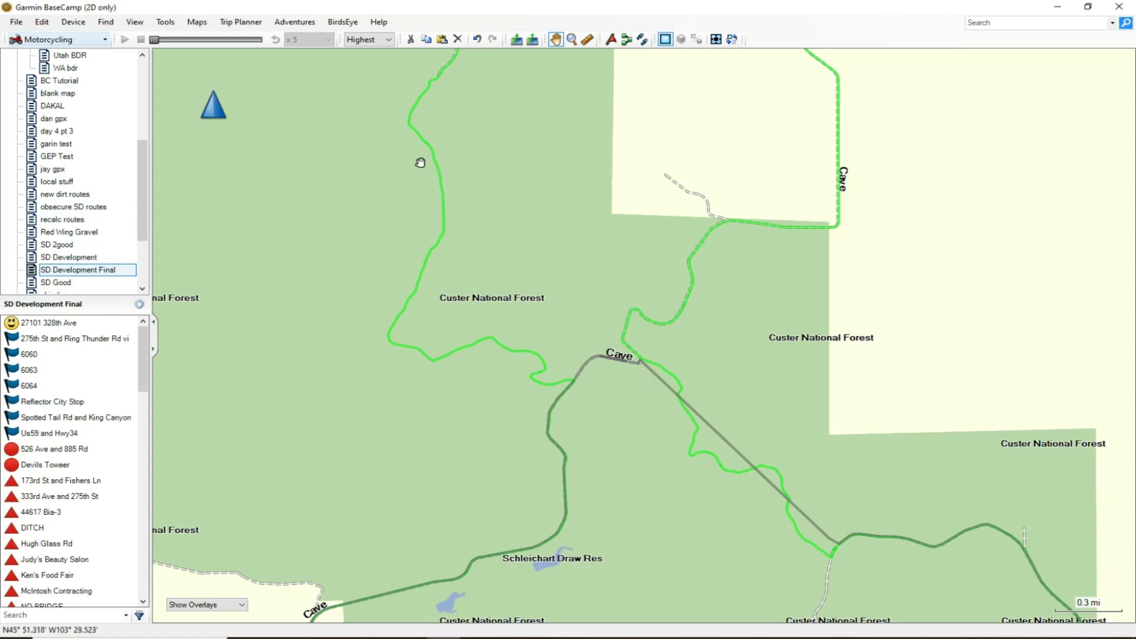
scroll(440, 214, "up", 5)
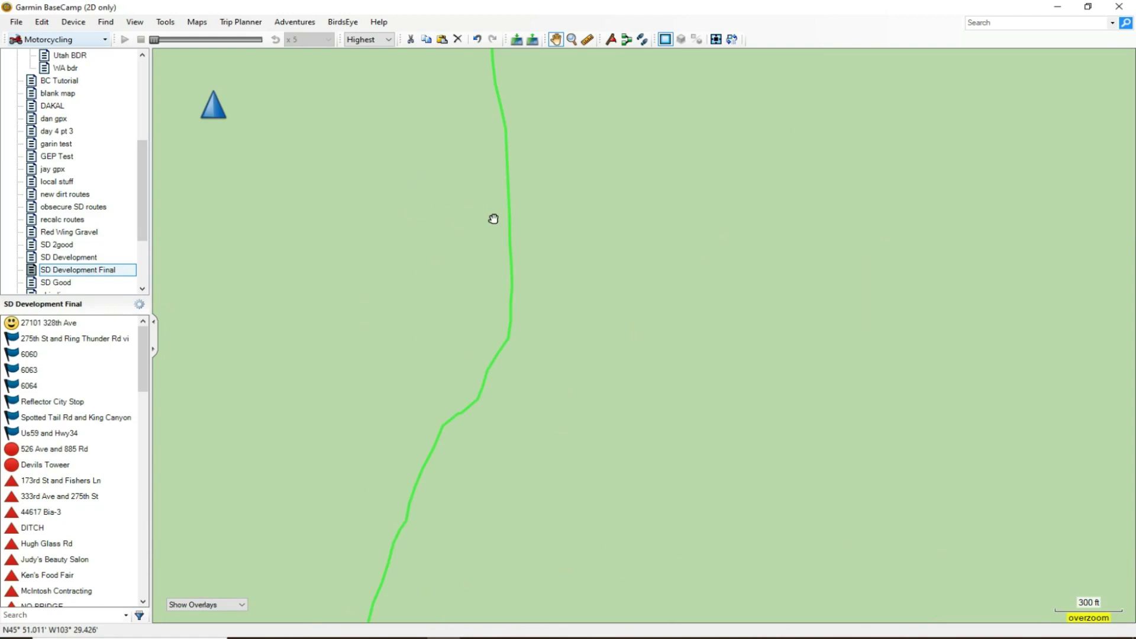
scroll(497, 223, "down", 6)
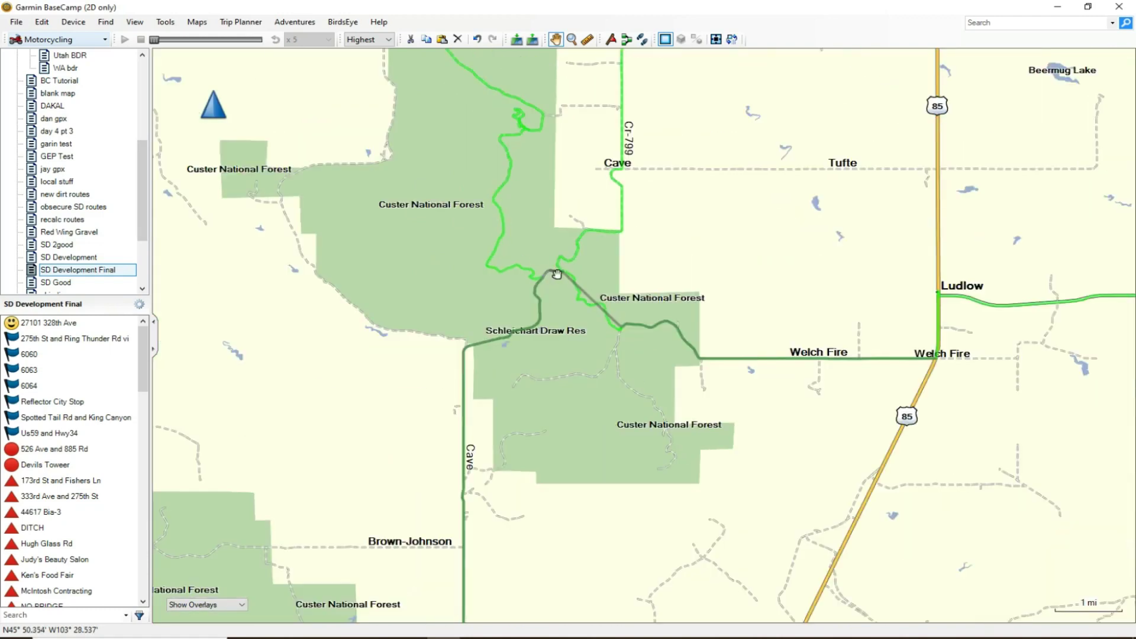
Return to the BC Tutorial list and examine the same forest roads around Riley Pass on the Gaia GPS topo map
left_click(67, 81)
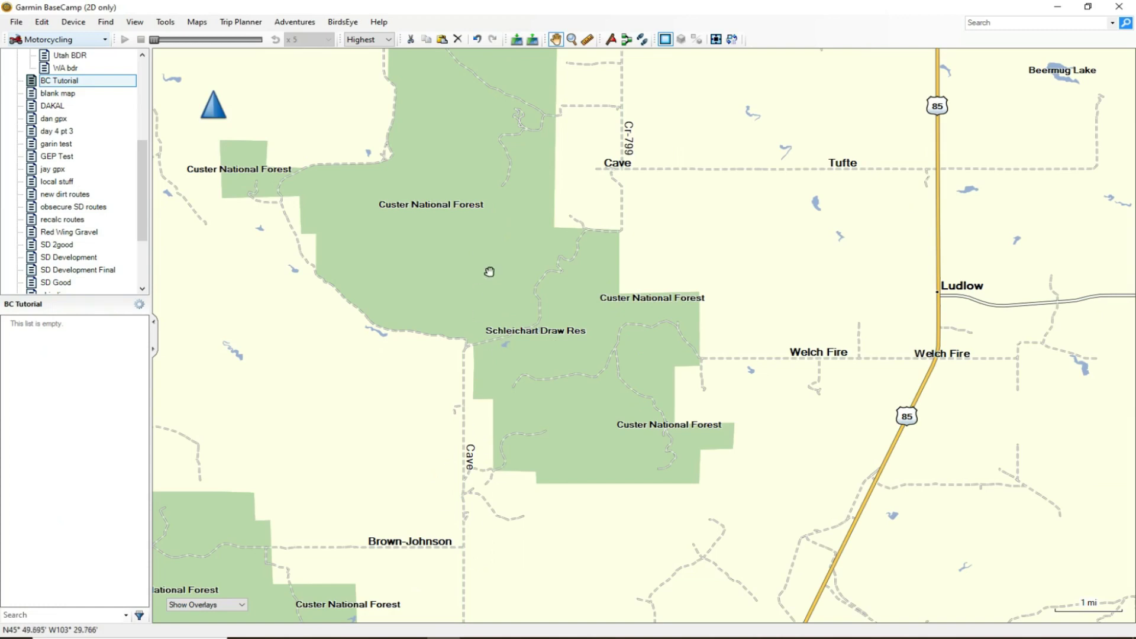
scroll(503, 247, "up", 1)
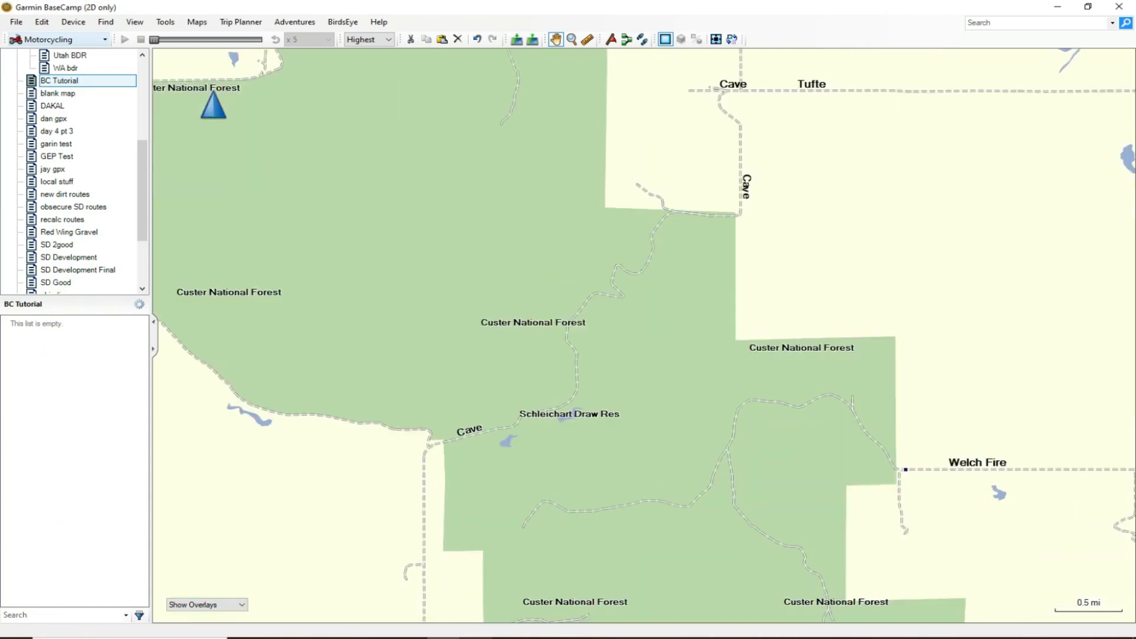
key("alt+Tab")
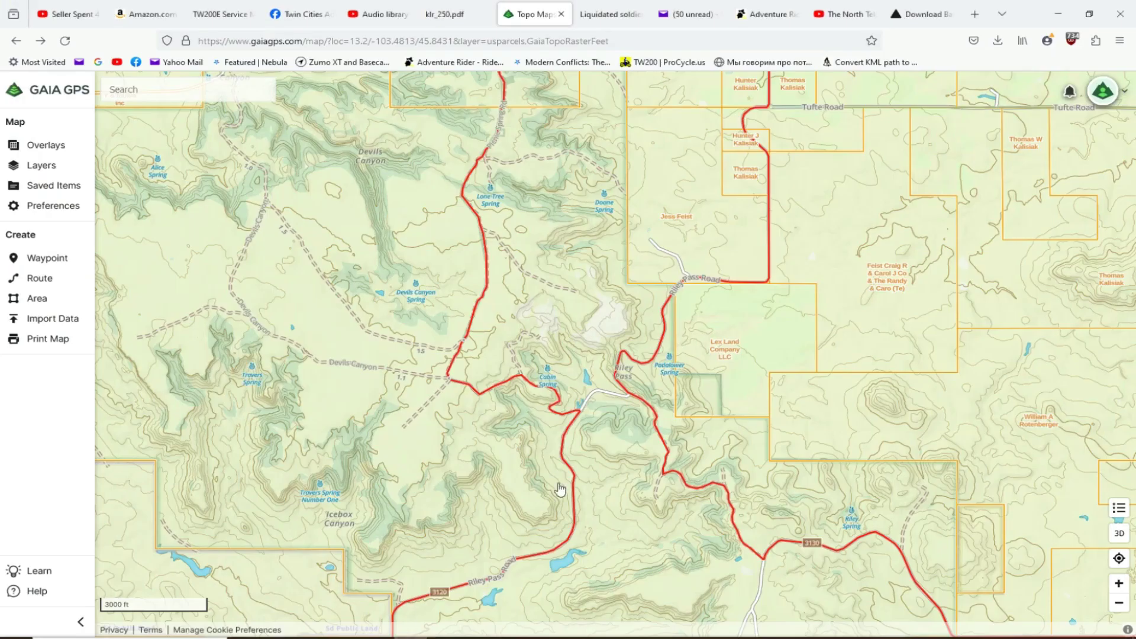
scroll(575, 430, "up", 3)
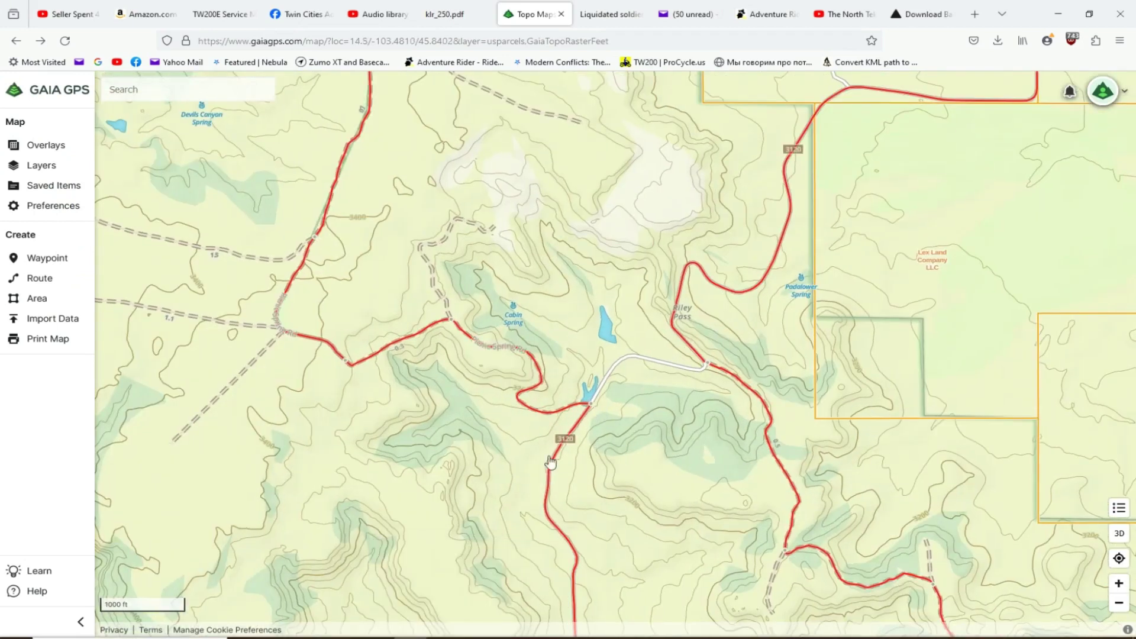
Compare the Cave road section in BaseCamp with the Riley Pass trails on the Gaia GPS map, ending in BaseCamp
left_click(465, 628)
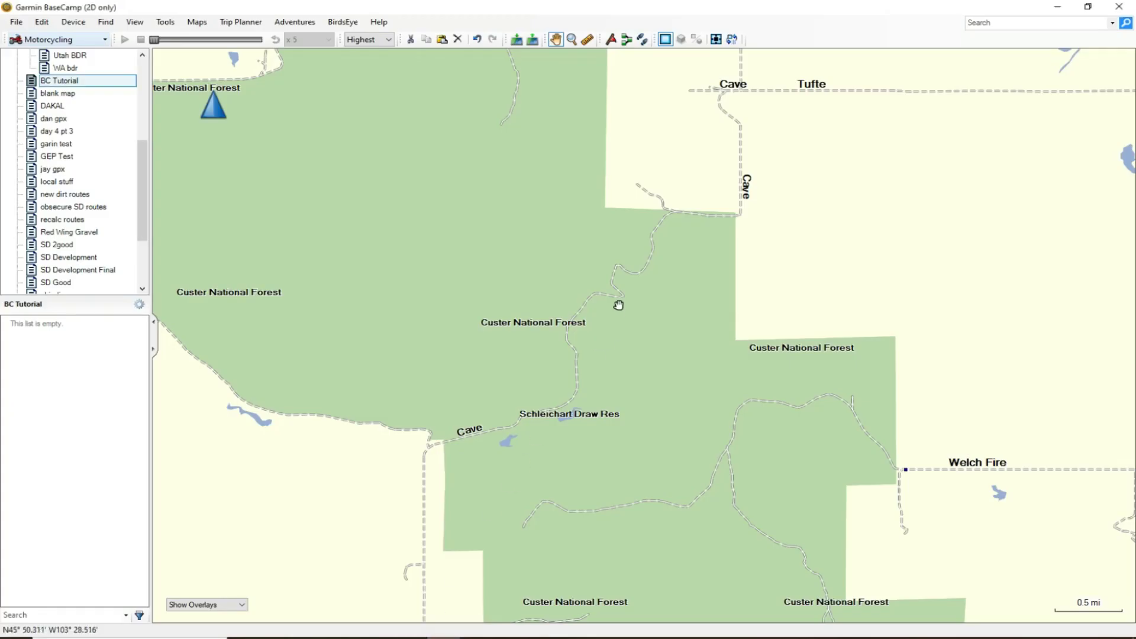
scroll(618, 303, "up", 1)
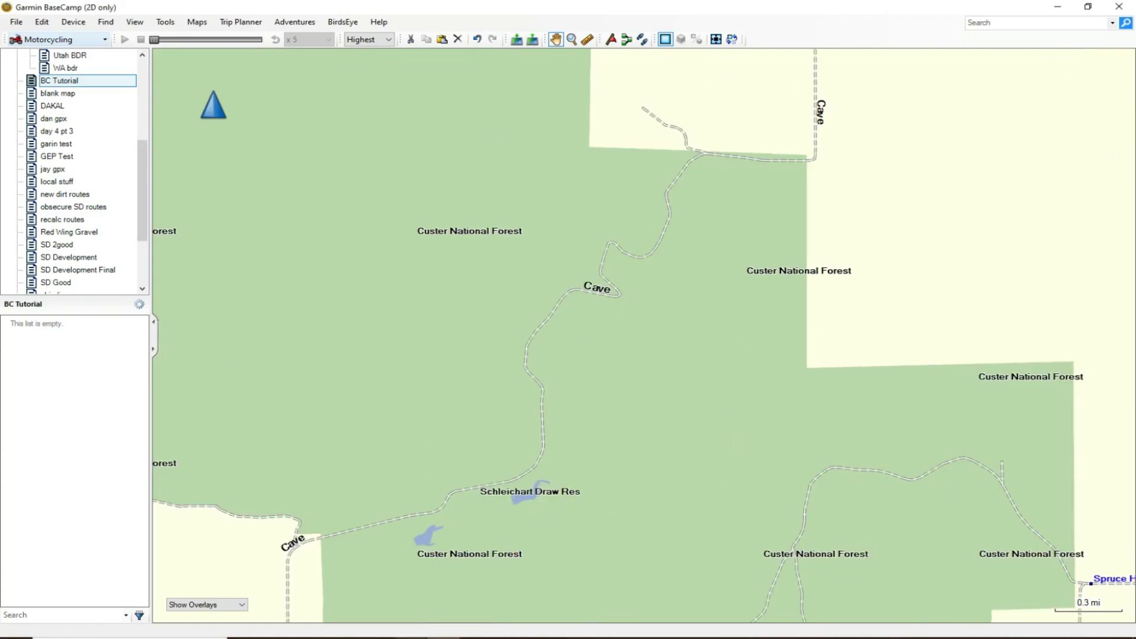
left_click(407, 627)
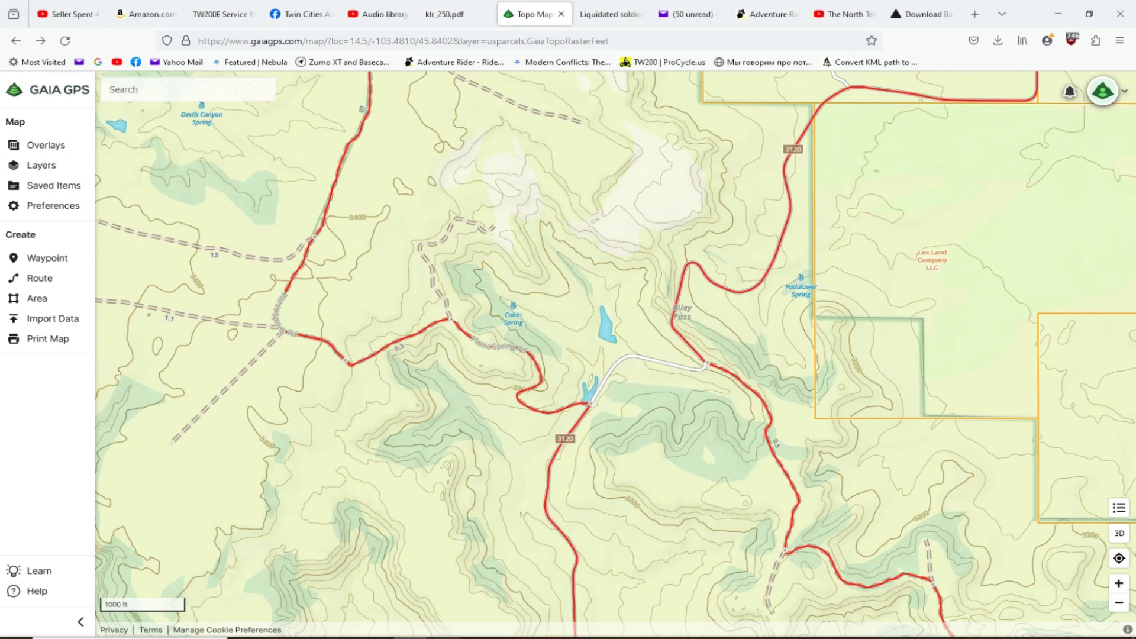
left_click(443, 636)
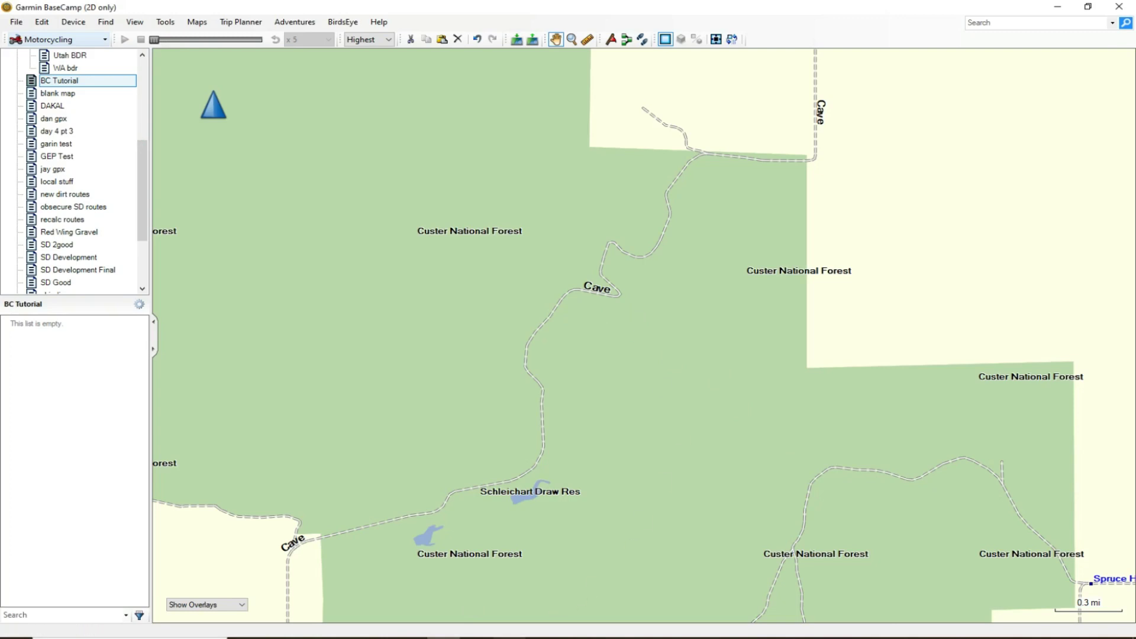
Switch to Google Earth Pro, hide the path of the OO Buffalo to Cave track, and examine the trails in the satellite imagery
left_click(511, 637)
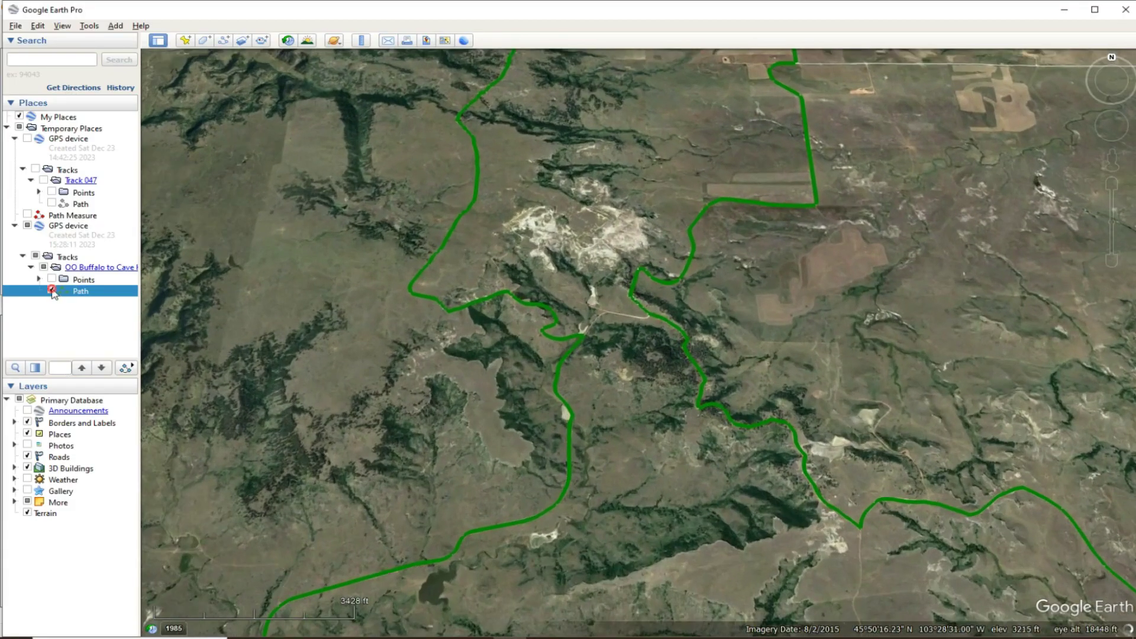
left_click(51, 290)
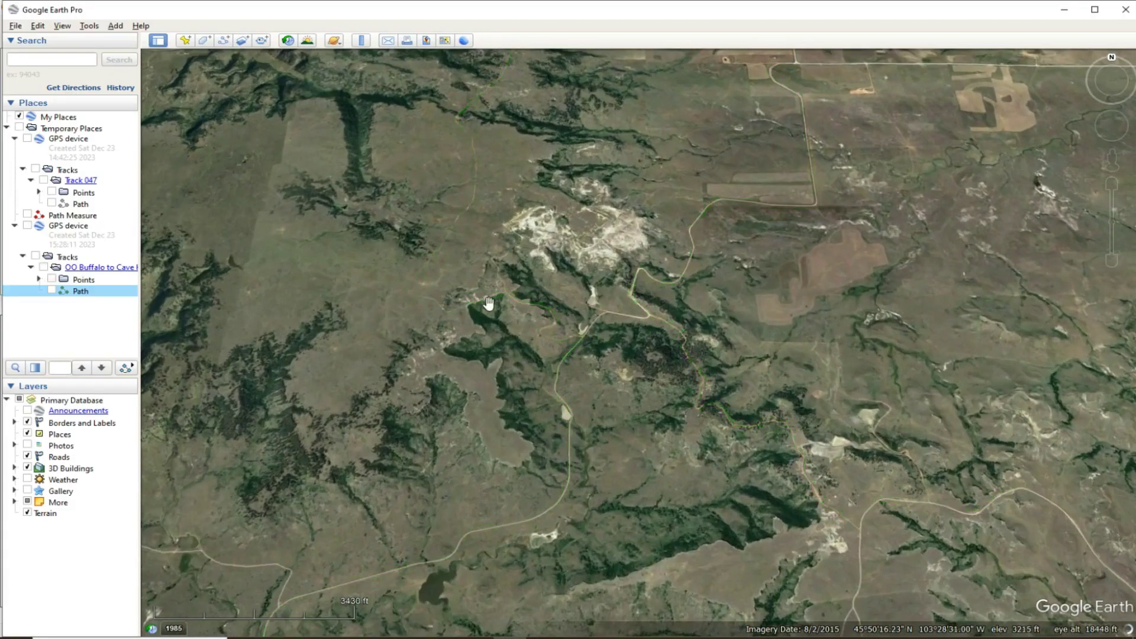
scroll(544, 329, "up", 3)
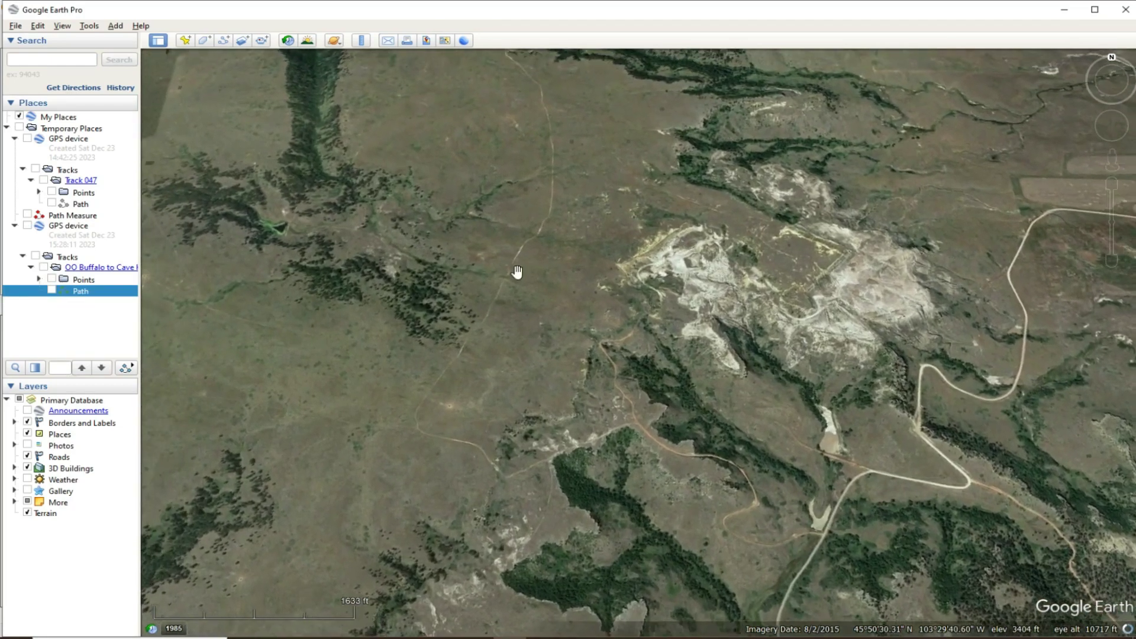
scroll(497, 304, "up", 3)
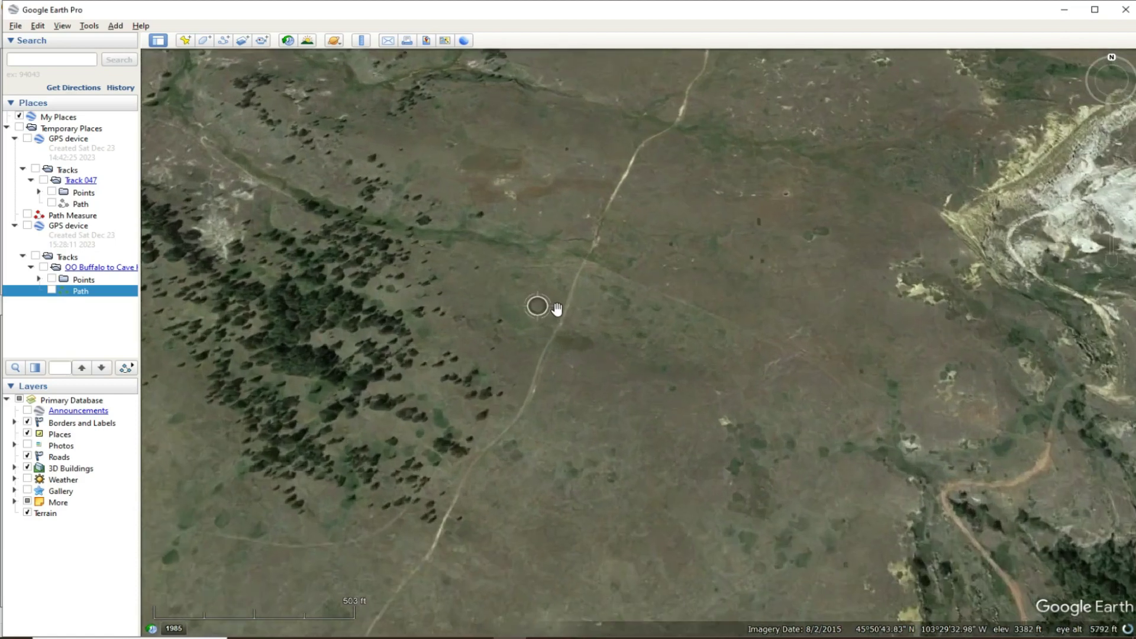
scroll(549, 319, "up", 1)
scroll(549, 320, "down", 4)
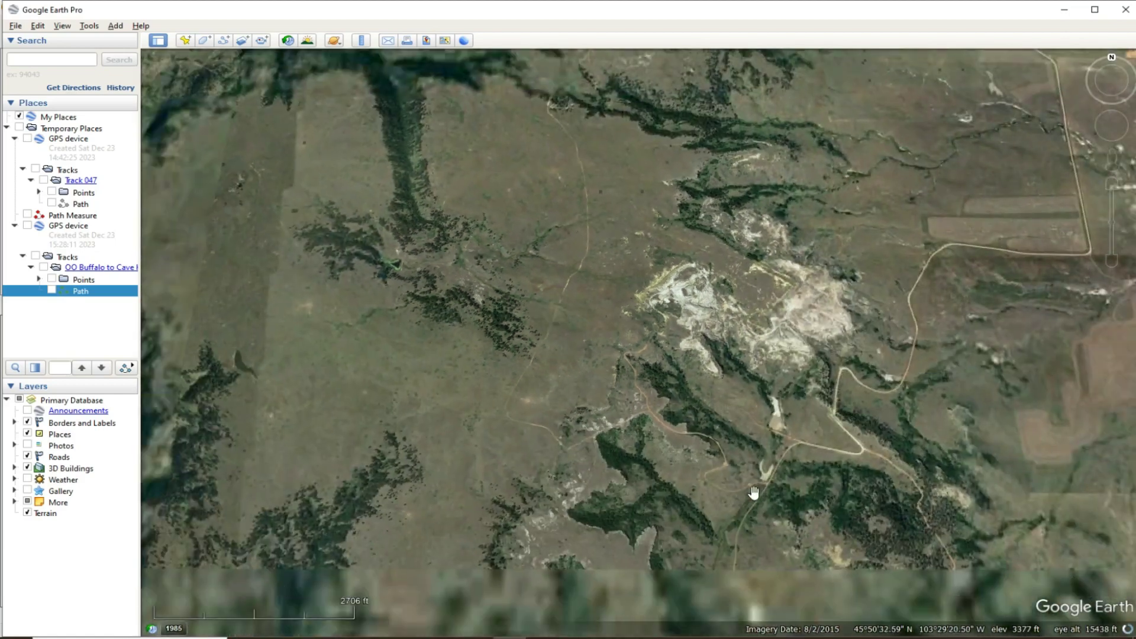
left_click_drag(850, 491, 720, 395)
left_click_drag(900, 540, 856, 499)
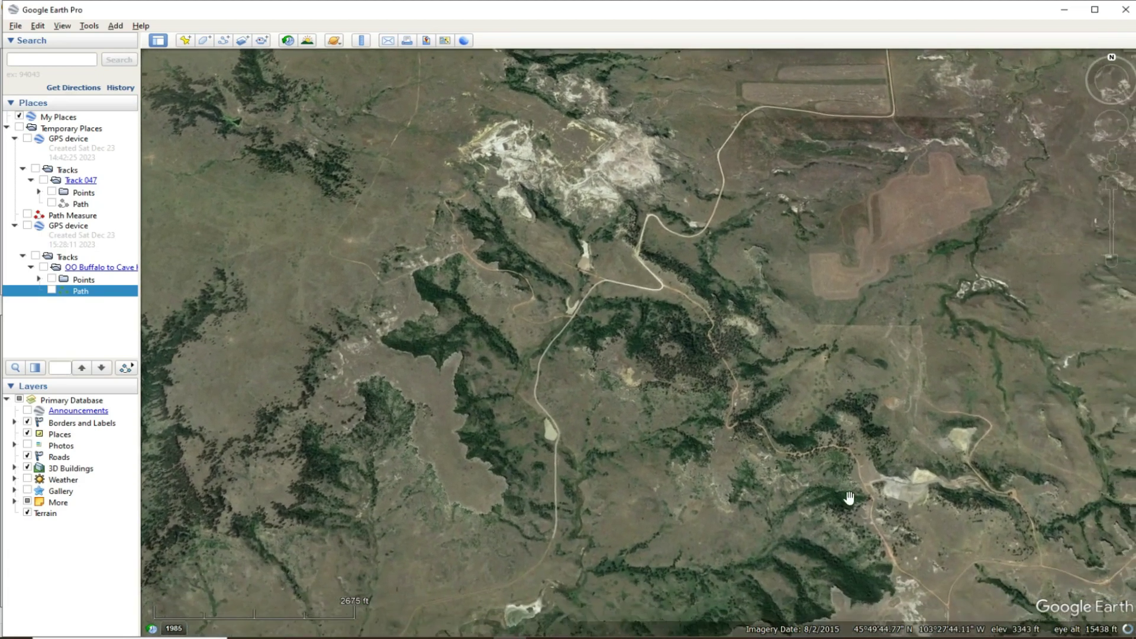
scroll(856, 499, "down", 2)
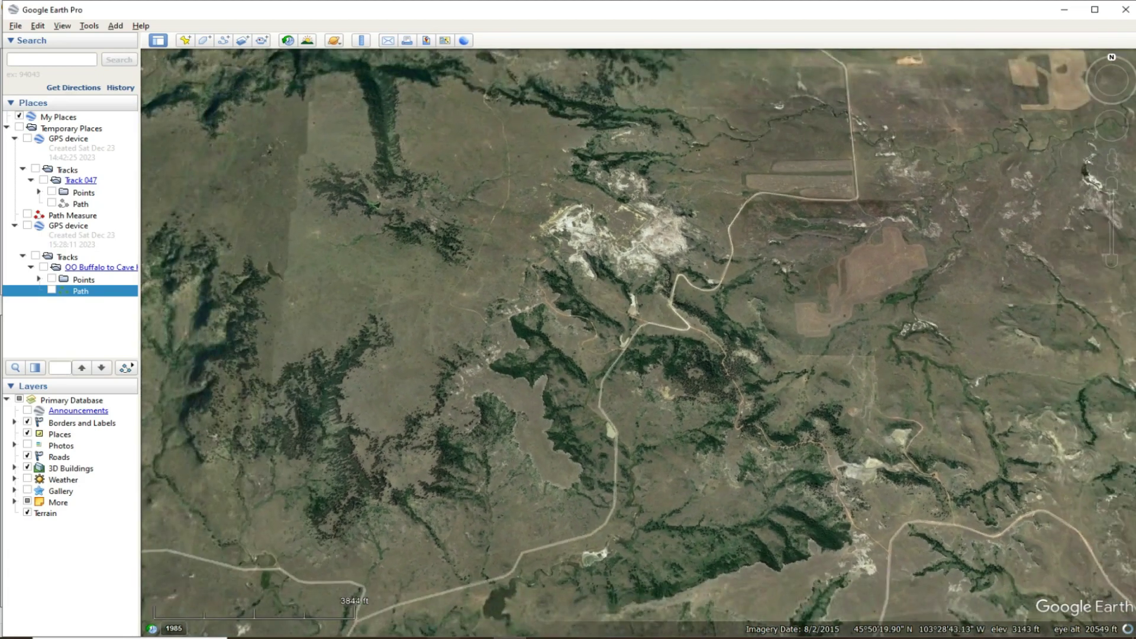
Review the SD Development Final routes around Cave and Welch Fire roads in BaseCamp and reselect the BC Tutorial list
left_click(448, 589)
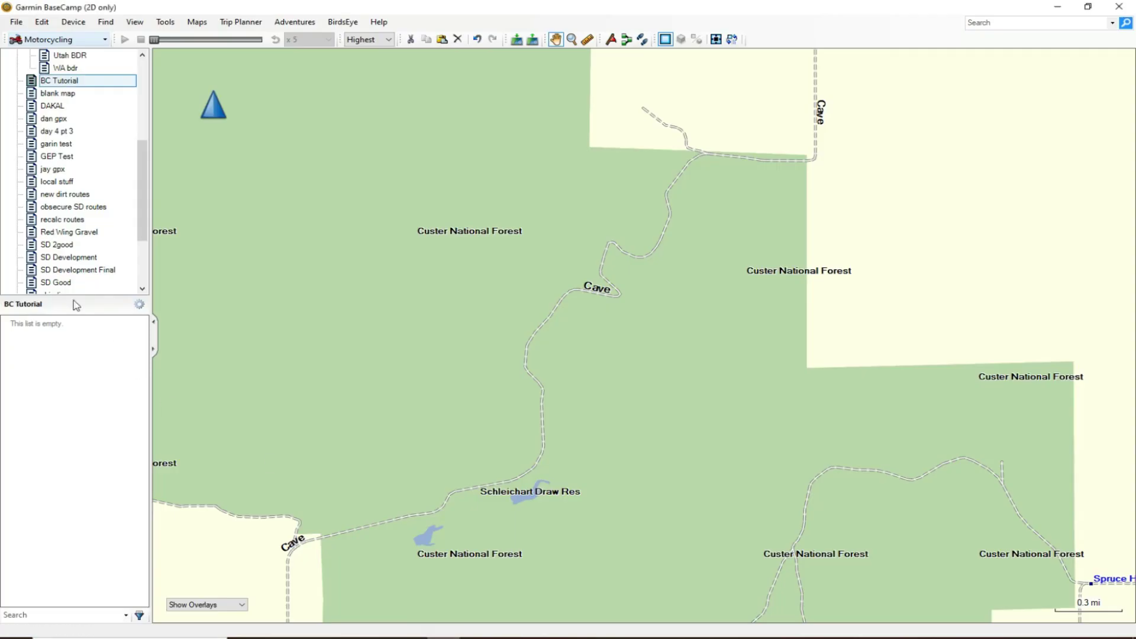
left_click(79, 270)
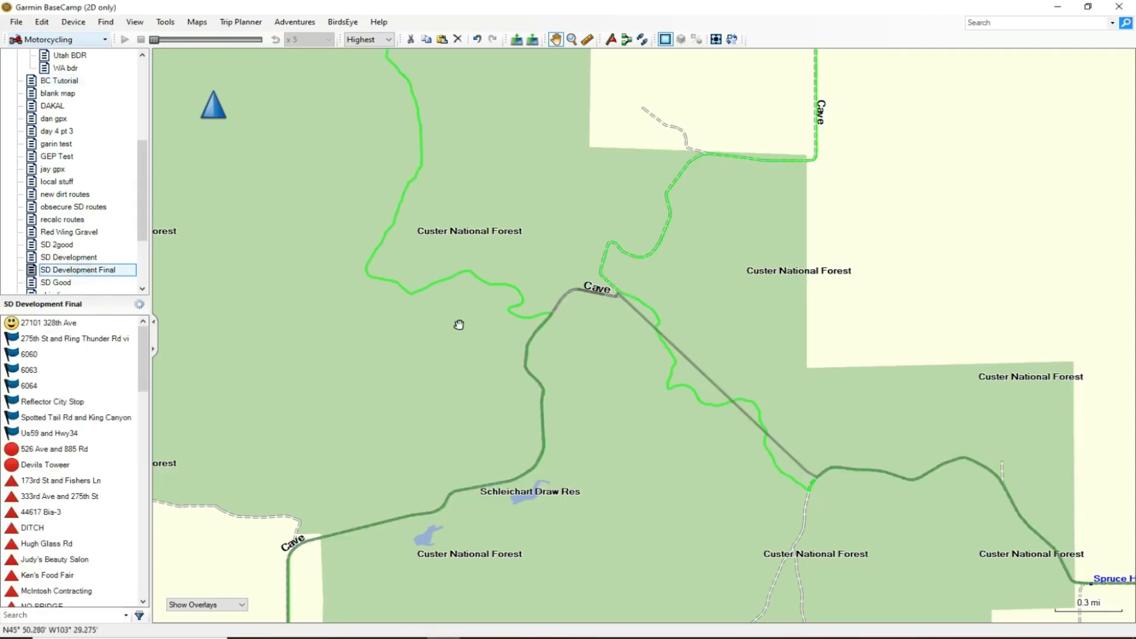
scroll(459, 325, "down", 3)
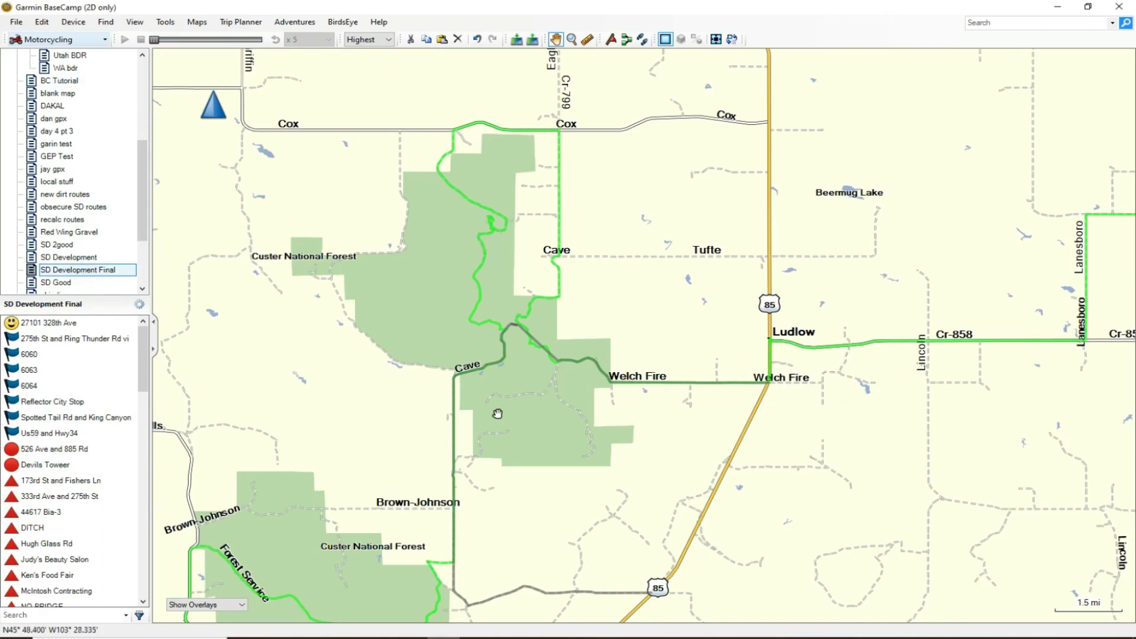
scroll(489, 367, "up", 1)
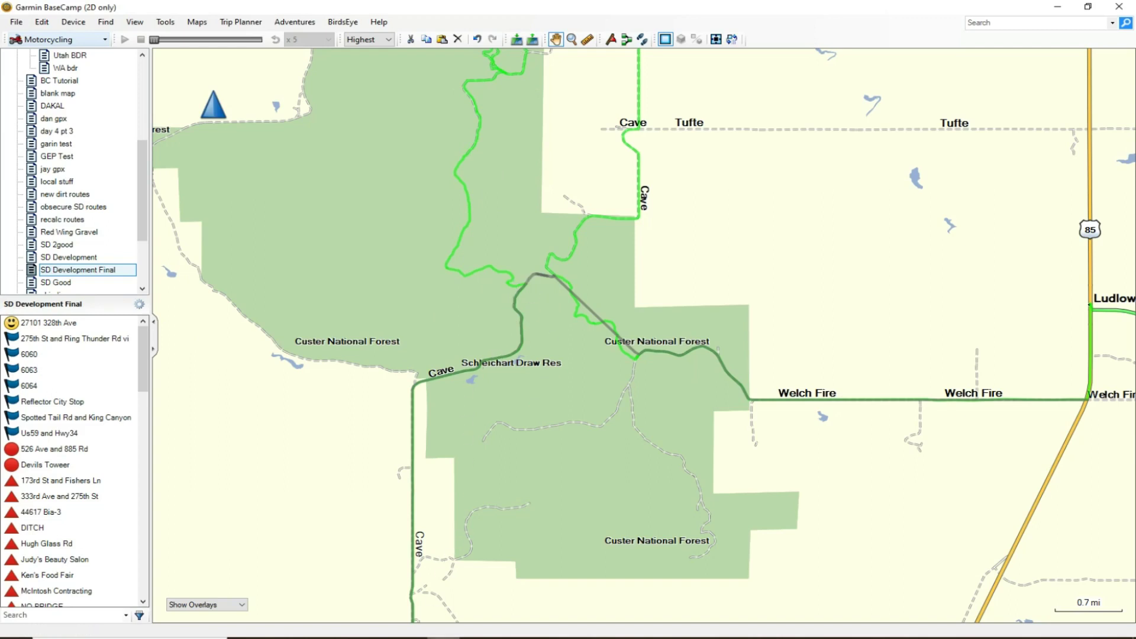
left_click(65, 81)
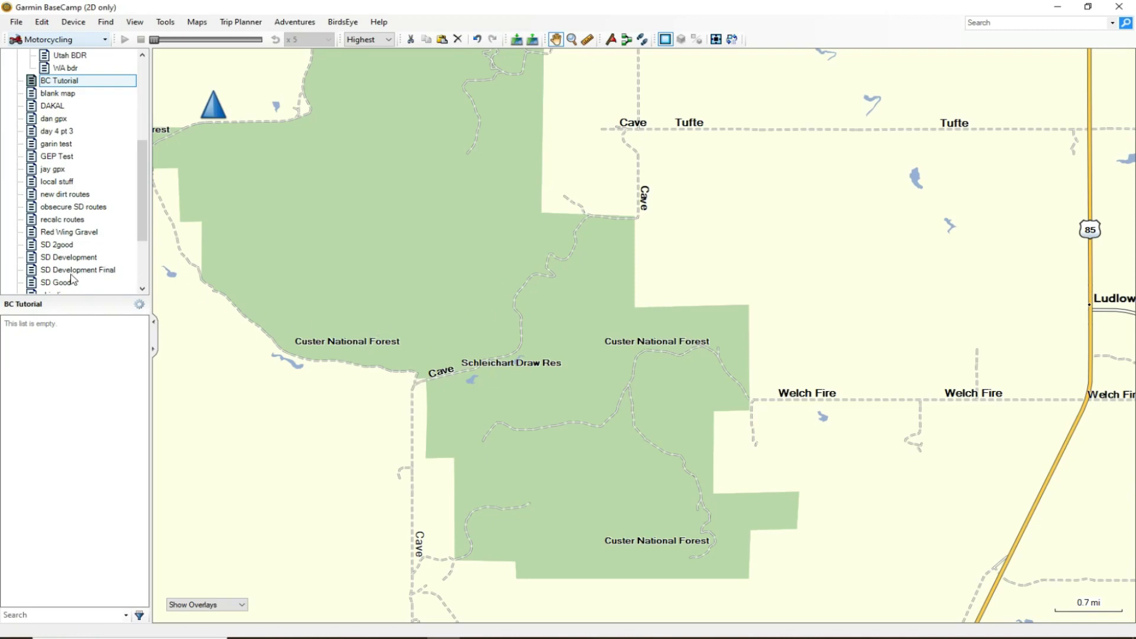
Check the SD Development Final routes near Schleichart Draw Res against the empty BC Tutorial map and the surrounding Custer National Forest area
left_click(106, 270)
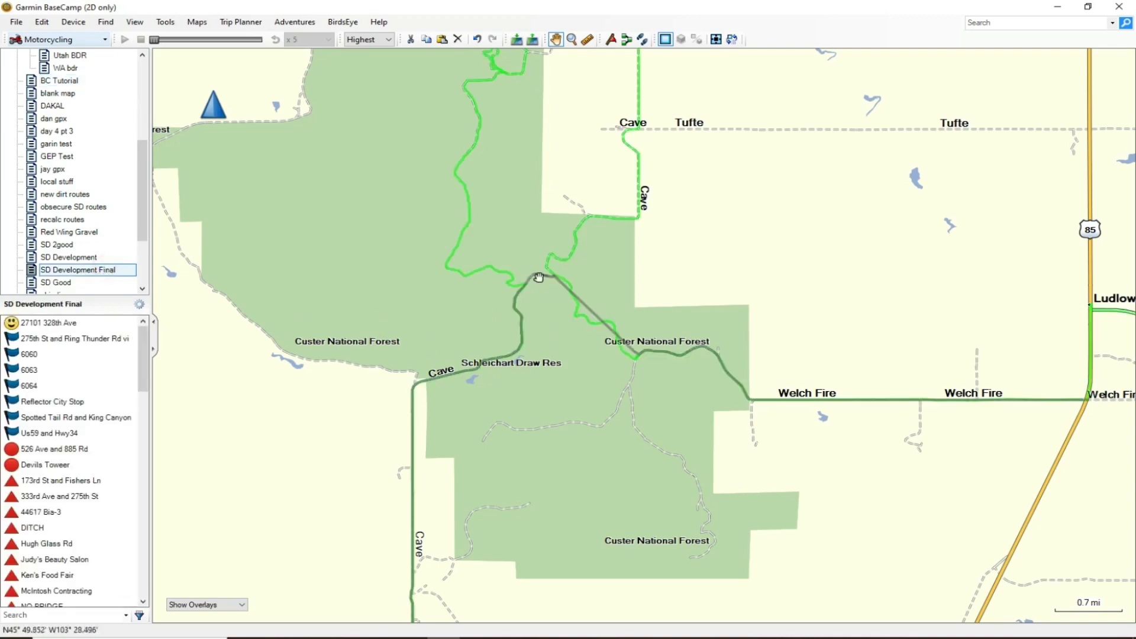
left_click(71, 82)
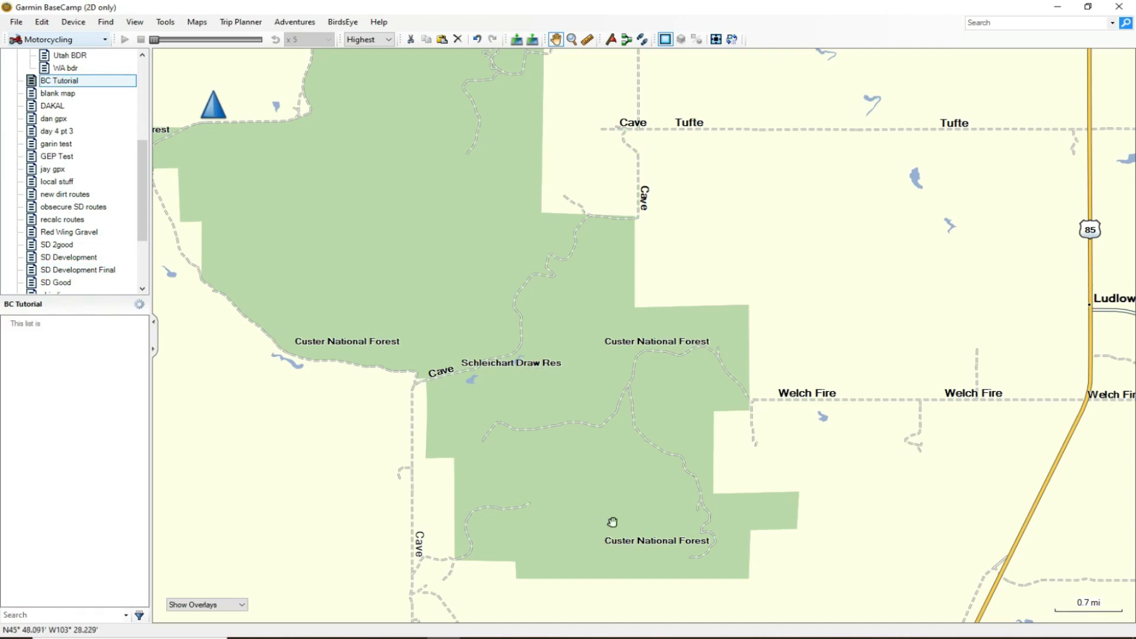
left_click_drag(655, 526, 690, 445)
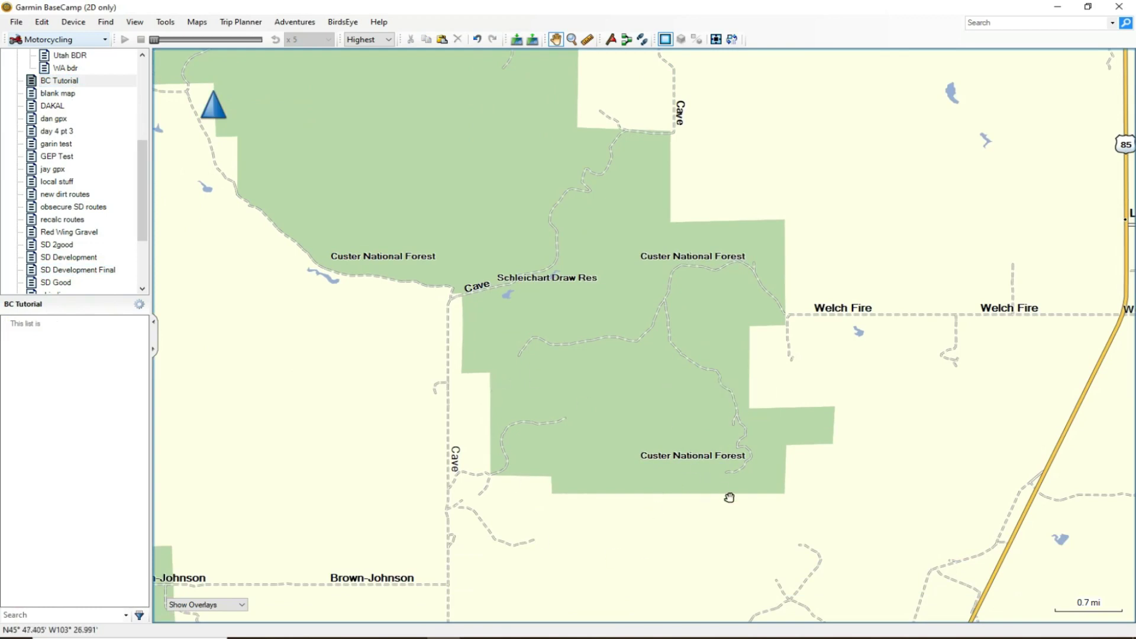
scroll(716, 481, "down", 2)
left_click_drag(717, 487, 670, 399)
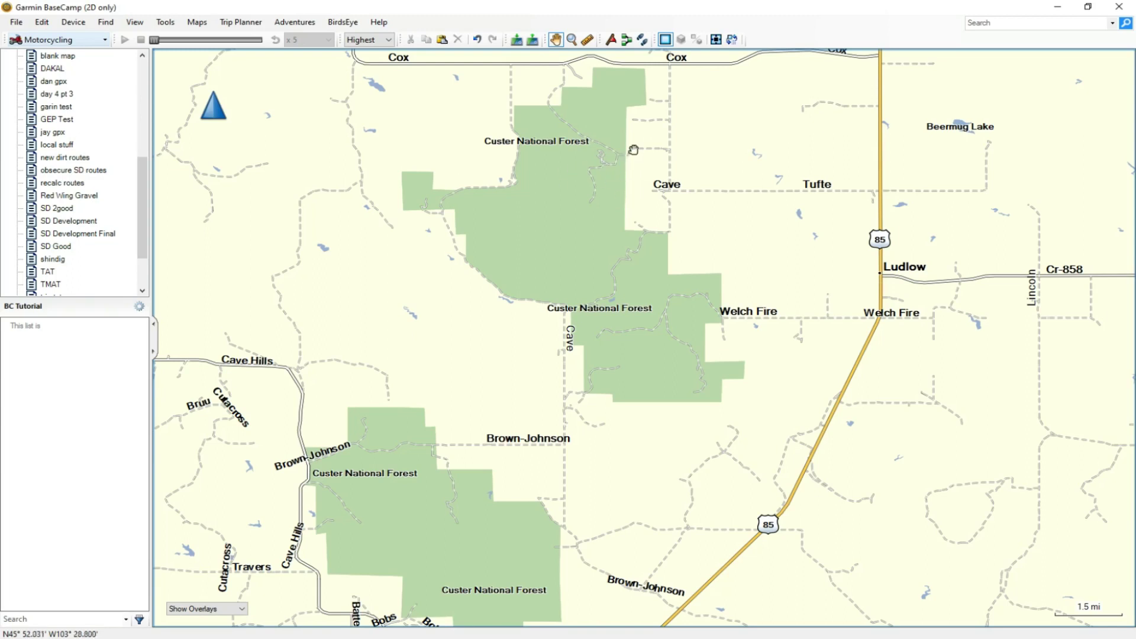
Create a motorcycling route of about 11.4 mi from US 85 past the Brown-Johnson junction and north along Cave to the forest bend
left_click(625, 40)
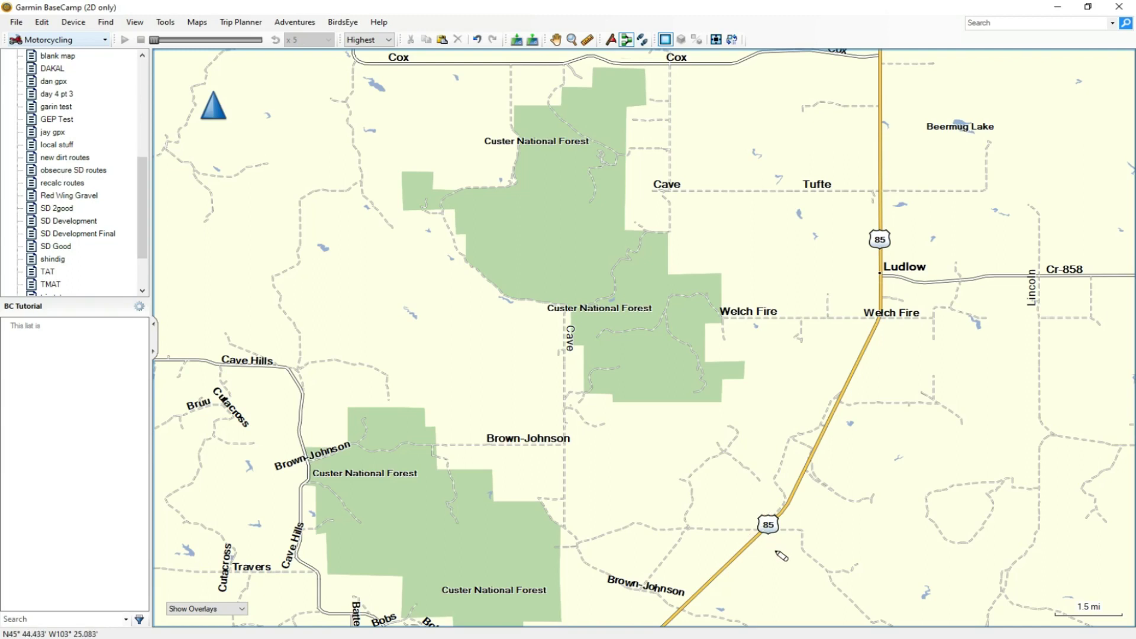
left_click(765, 528)
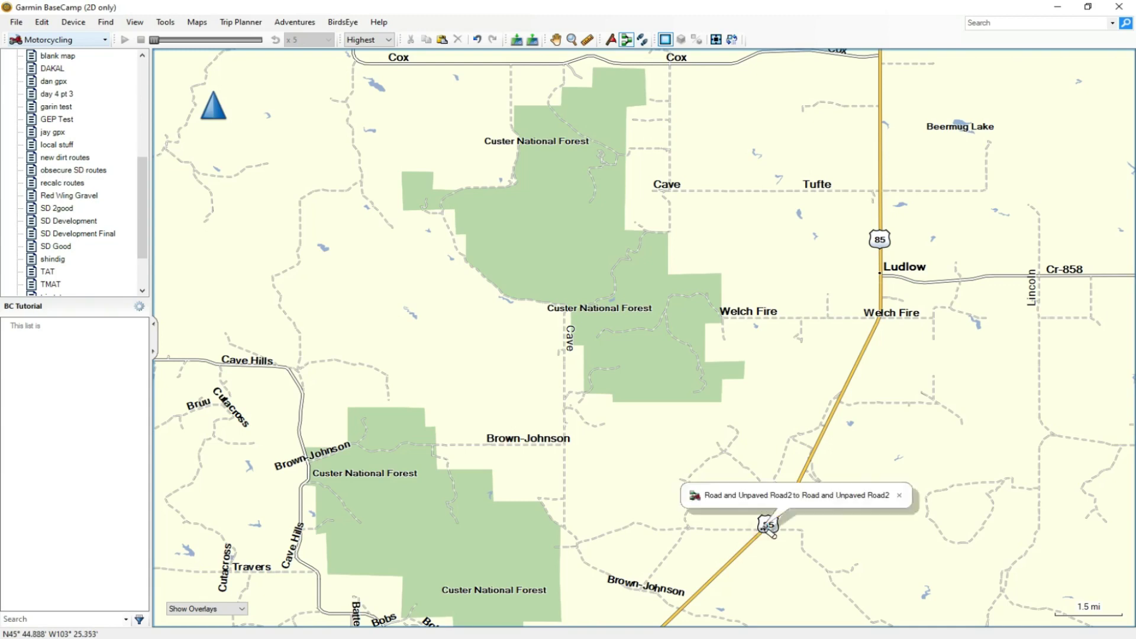
left_click(581, 543)
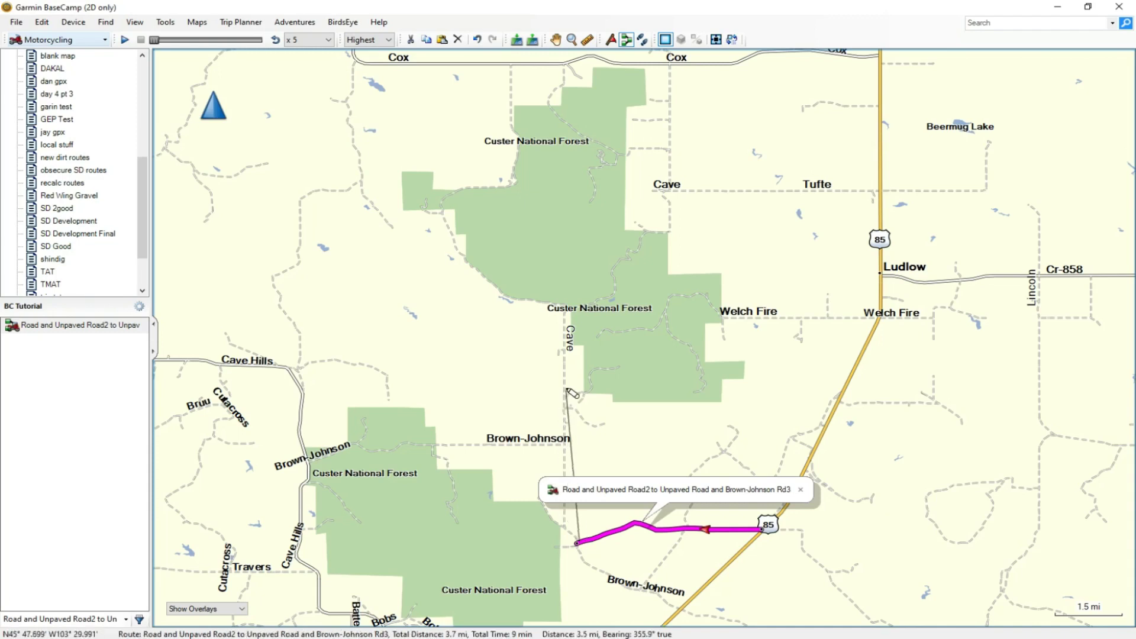
left_click(564, 373)
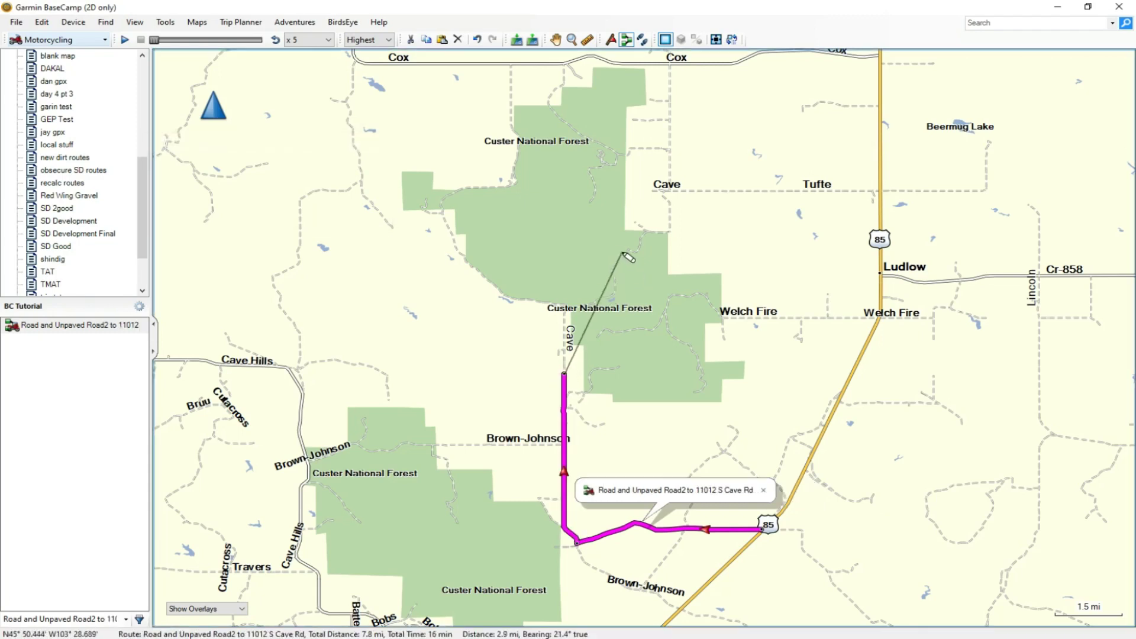
scroll(639, 278, "up", 2)
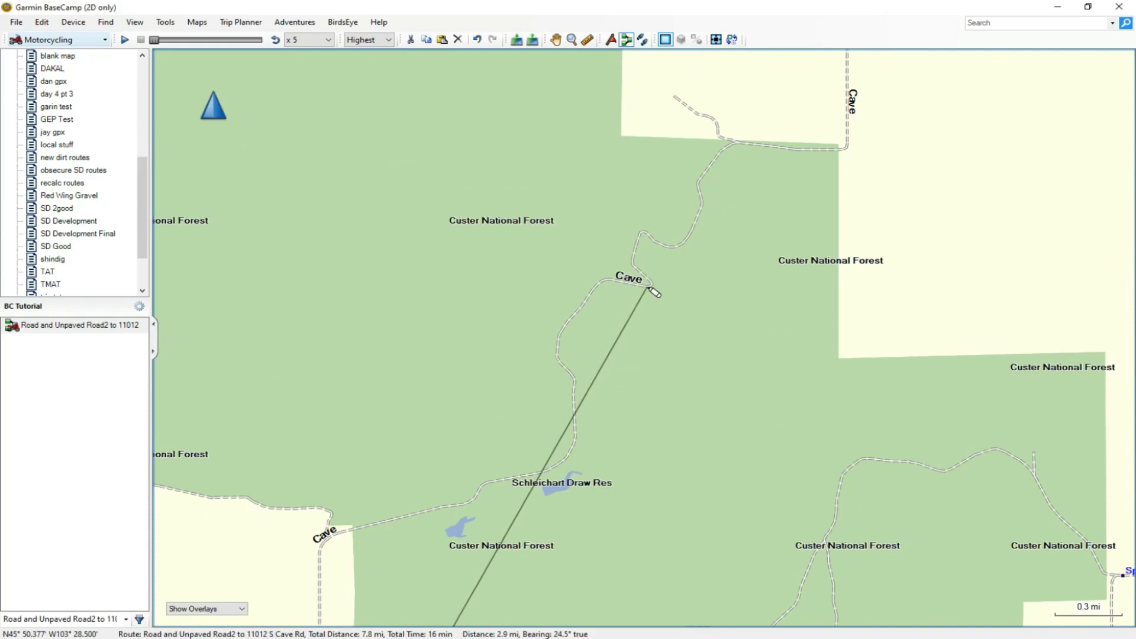
left_click(651, 289)
scroll(651, 289, "down", 1)
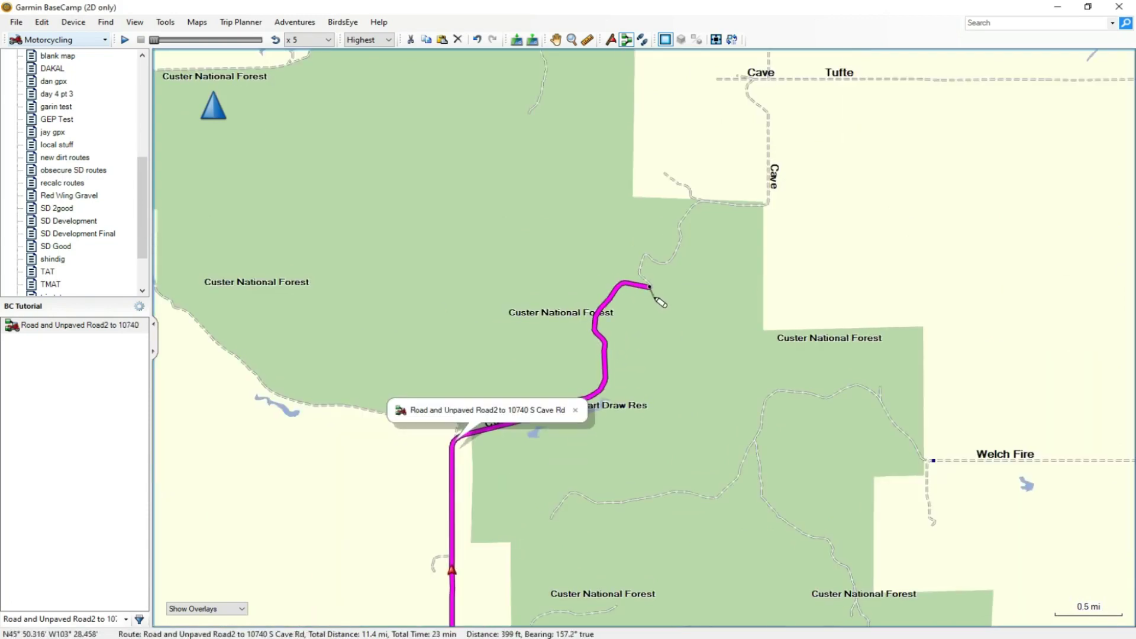
scroll(651, 289, "down", 2)
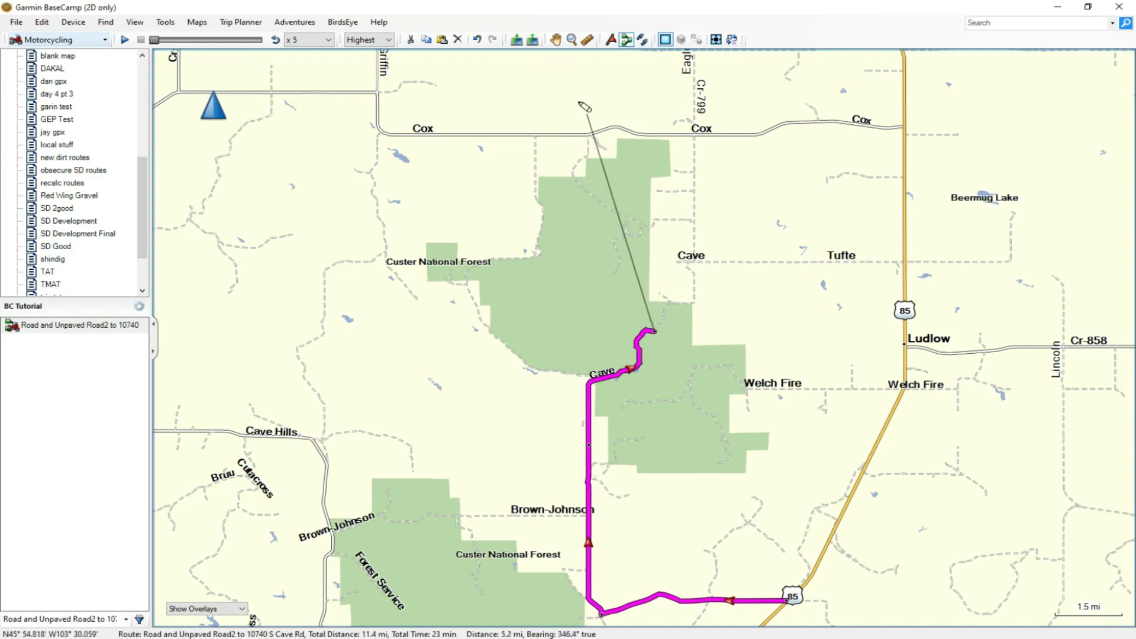
left_click(556, 39)
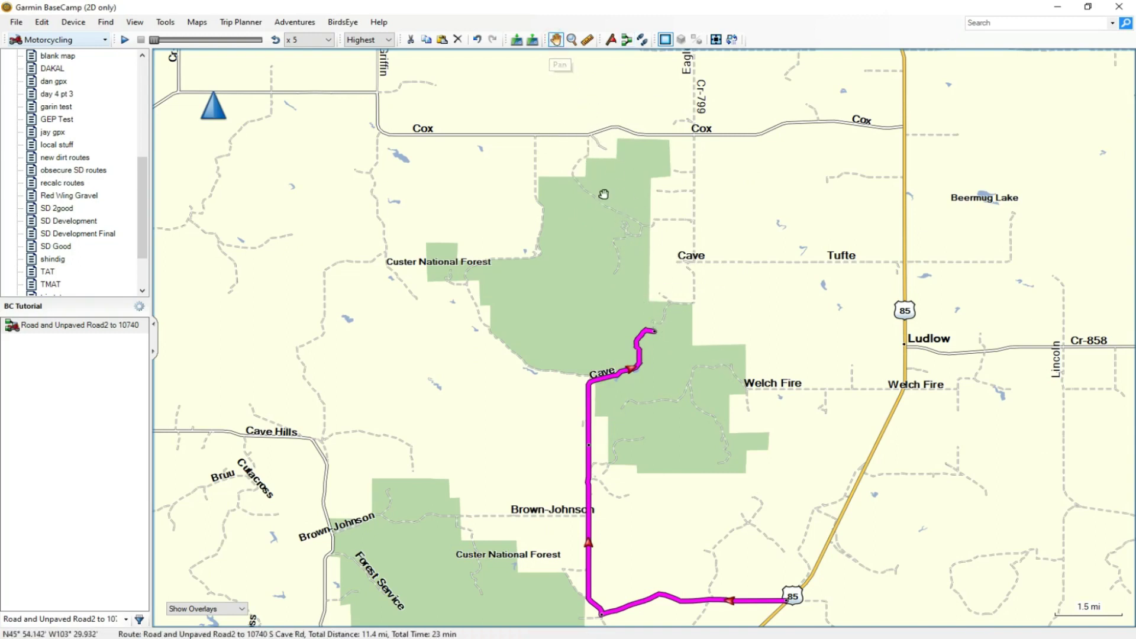
Draw a straight track of about 1.1 mi from the end of the Cave route to the forest trail west of Welch Fire
left_click(644, 41)
scroll(692, 340, "up", 5)
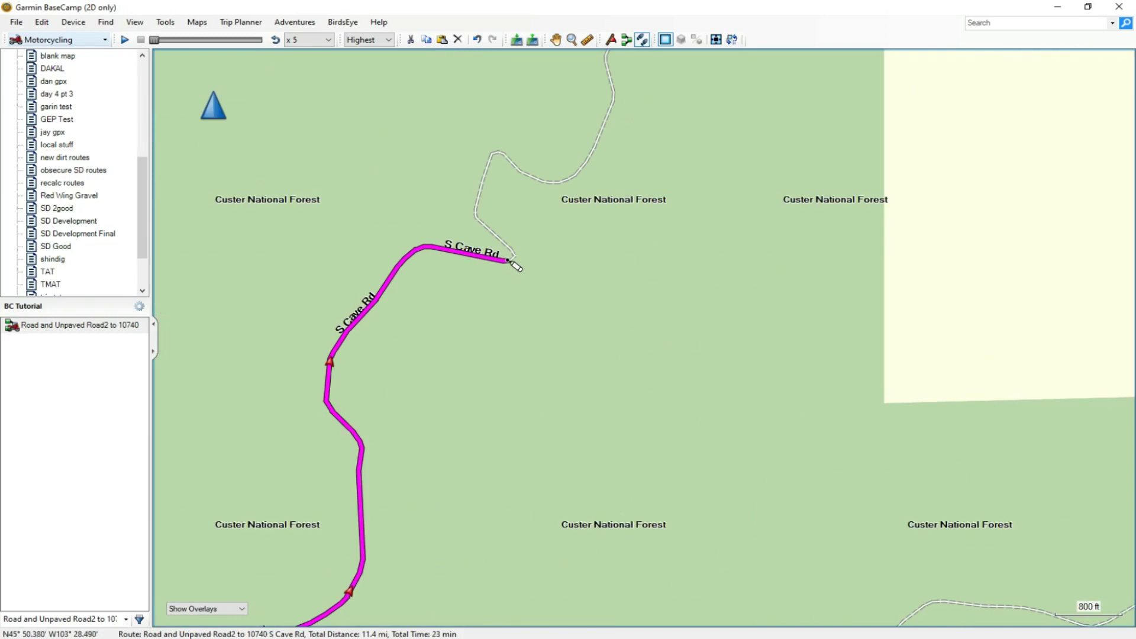
left_click(507, 260)
scroll(862, 459, "down", 2)
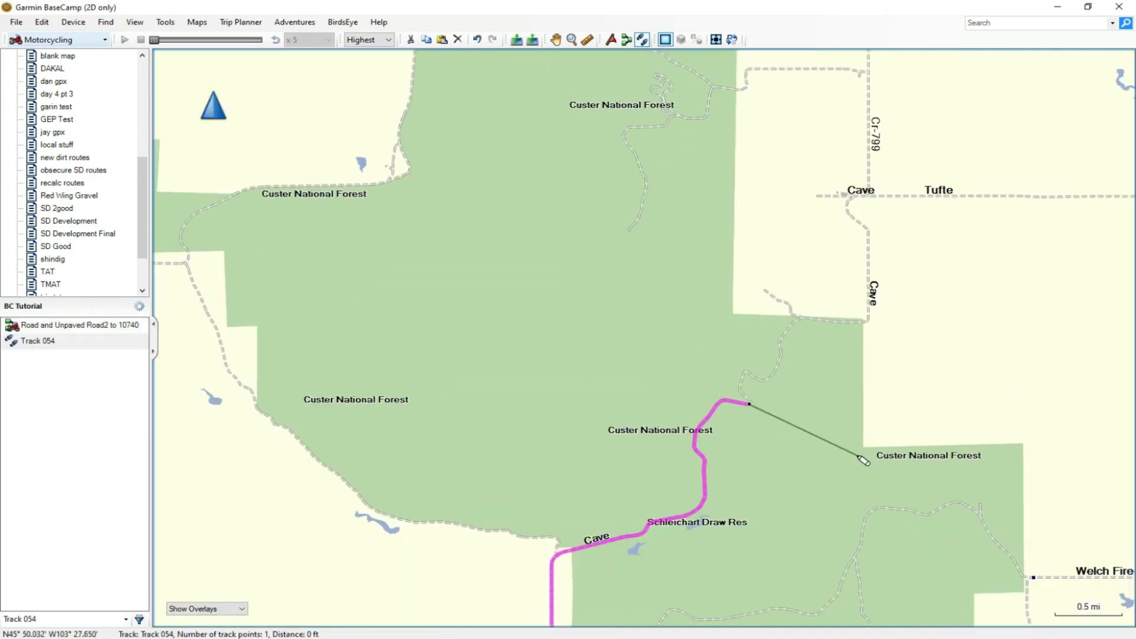
left_click(869, 512)
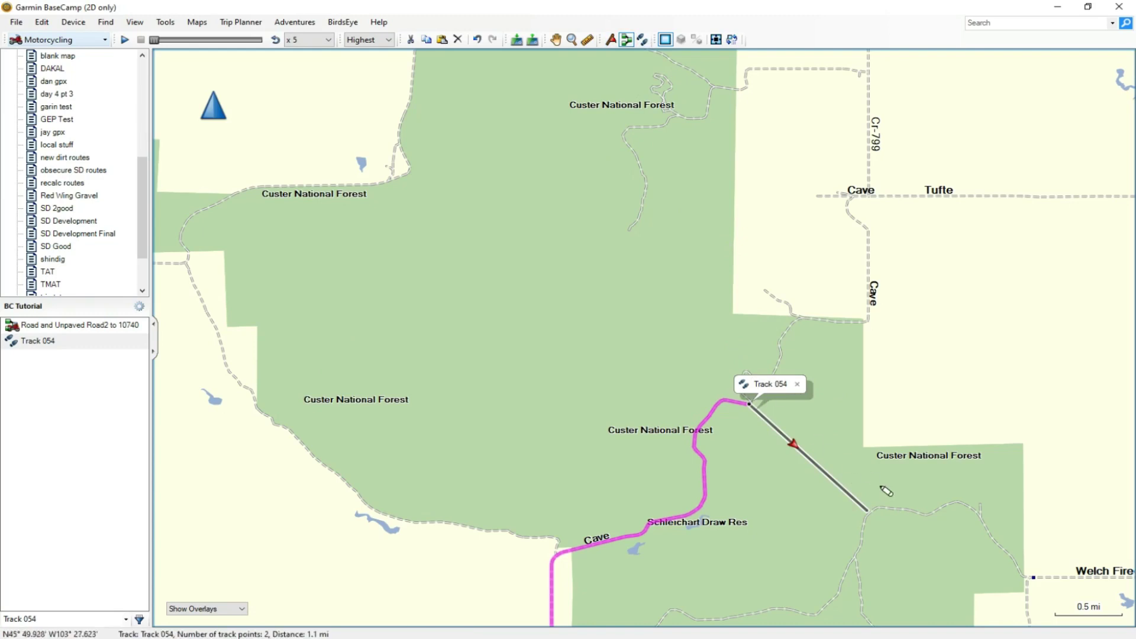
Create a second route of about 4.3 mi from the end of the straight track along Welch Fire to US 85
scroll(879, 519, "down", 2)
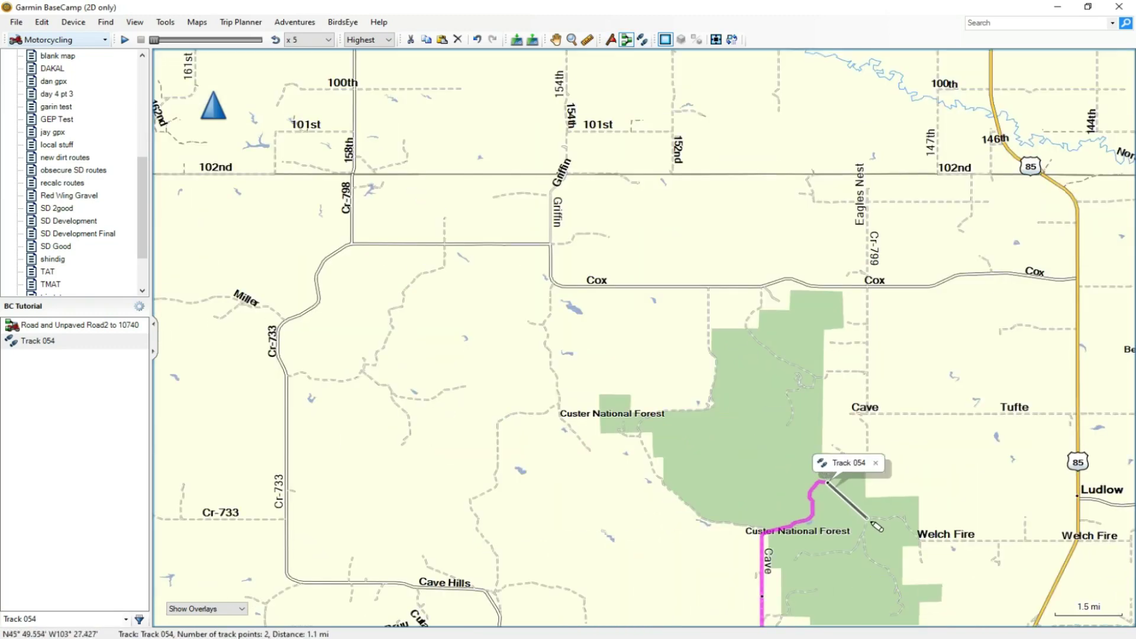
left_click(868, 519)
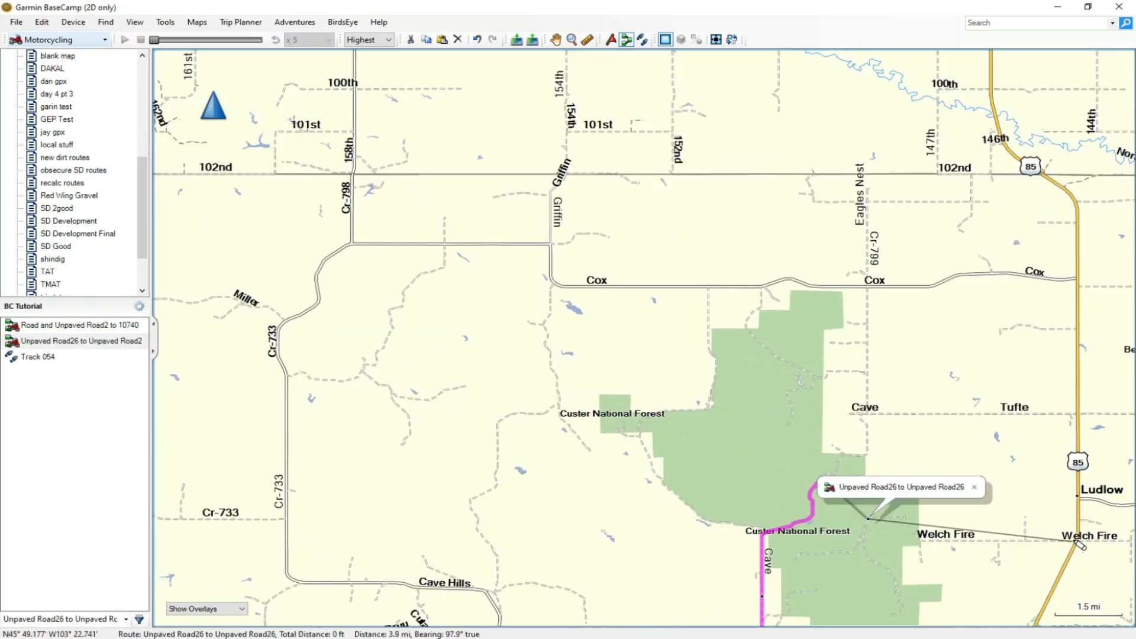
left_click(1077, 539)
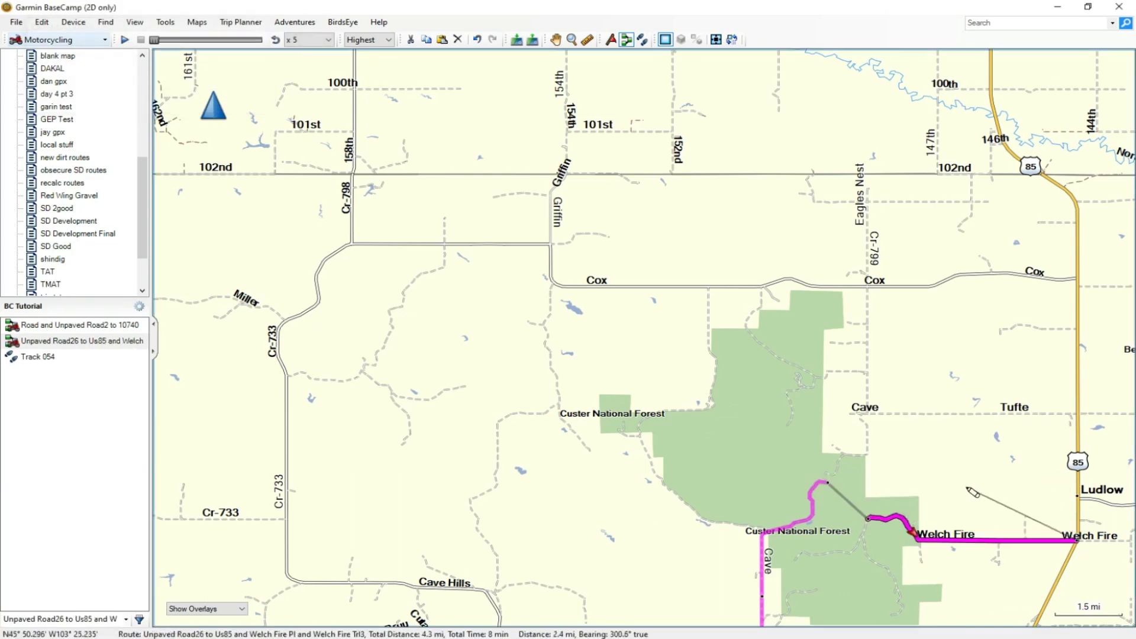
left_click(555, 40)
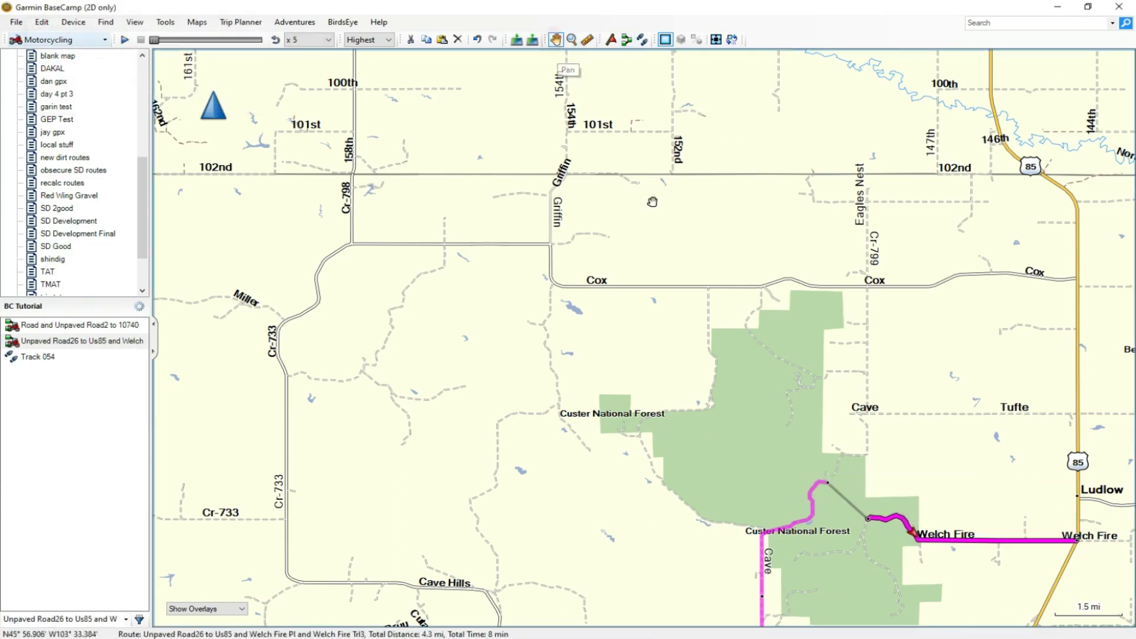
Select the route running from US 85 along Cave and create a track from it
left_click_drag(786, 370, 588, 177)
left_click_drag(714, 271, 636, 210)
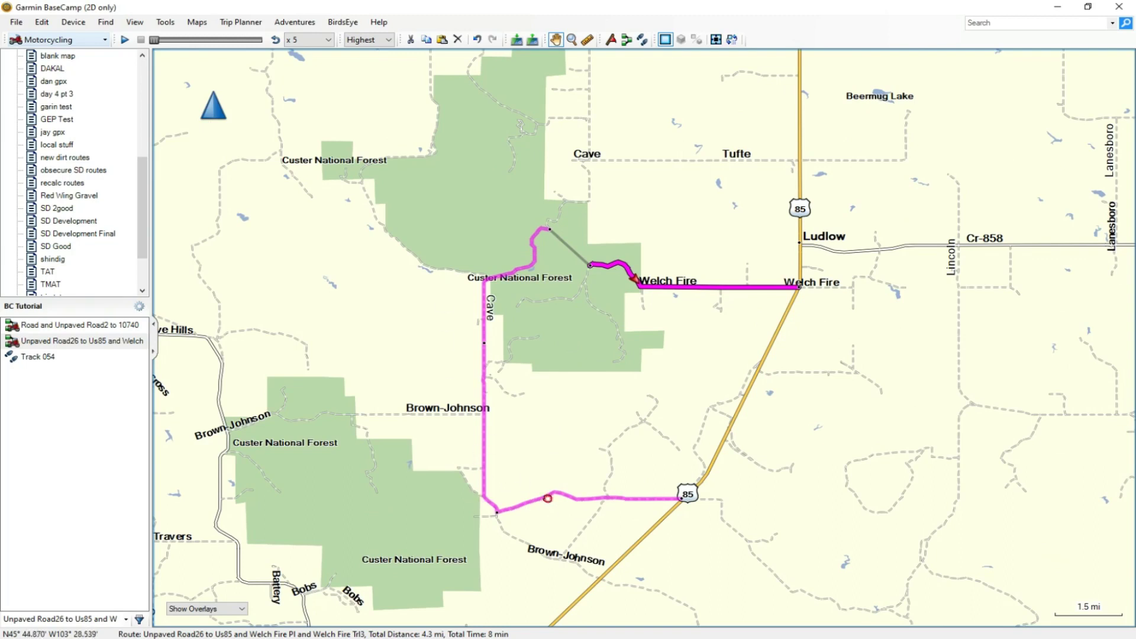
left_click(547, 498)
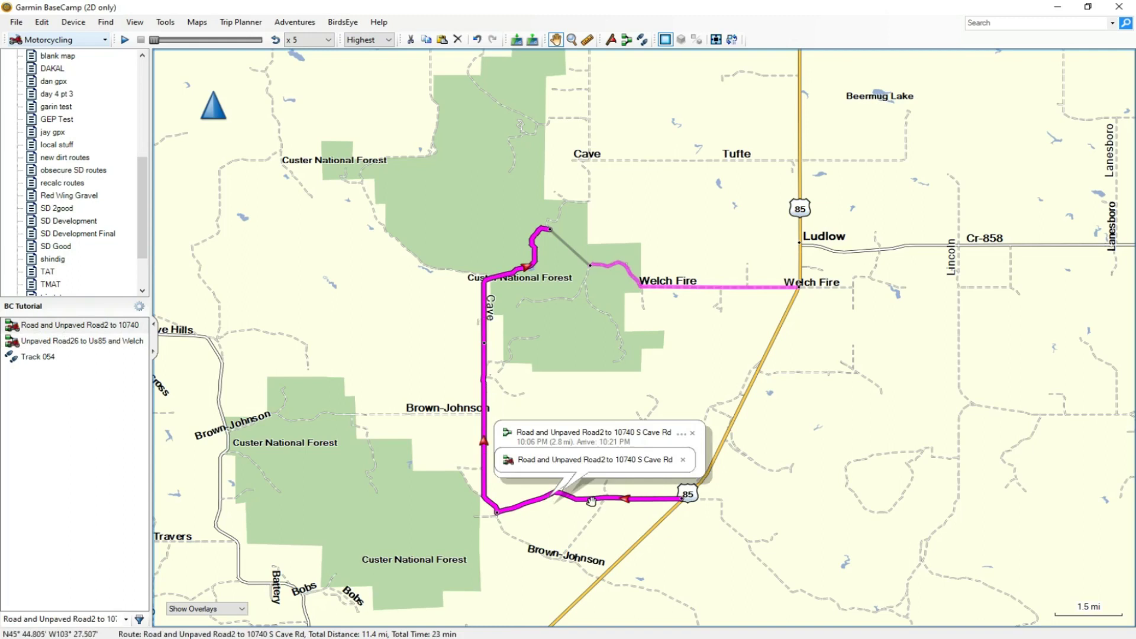
right_click(55, 328)
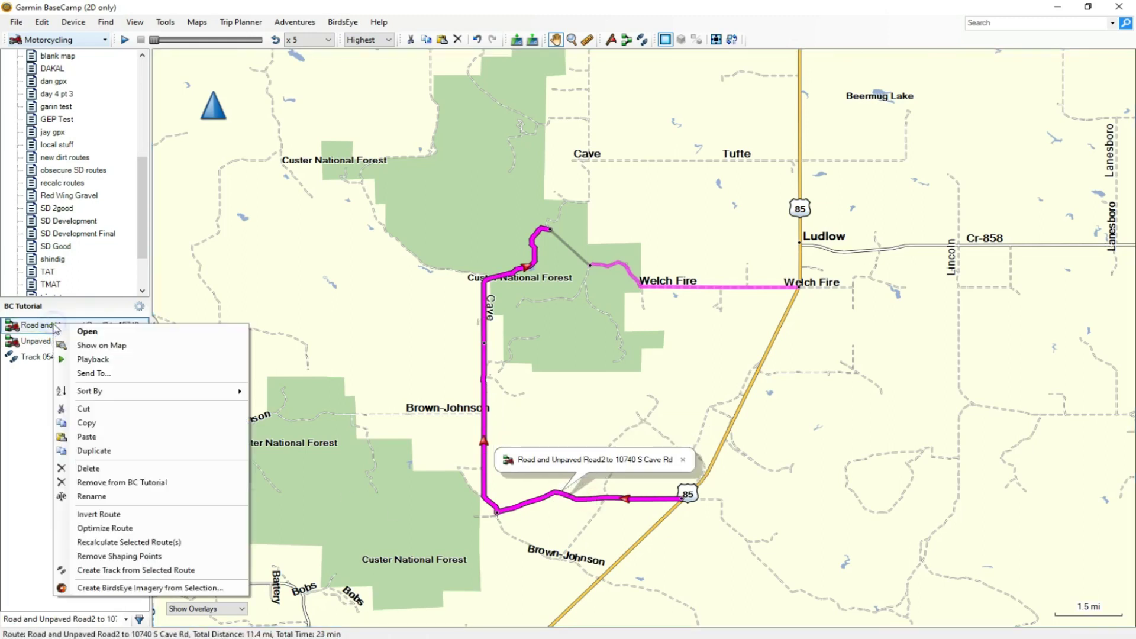
left_click(132, 571)
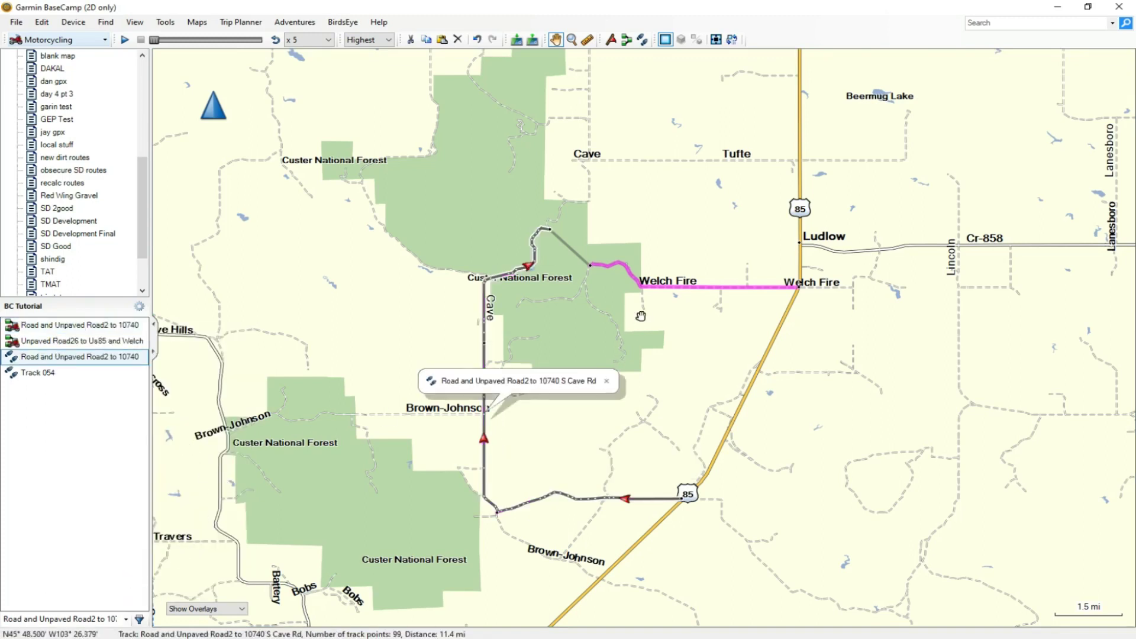
Create a track from the Welch Fire route and dismiss its map label
left_click(652, 287)
left_click(653, 288)
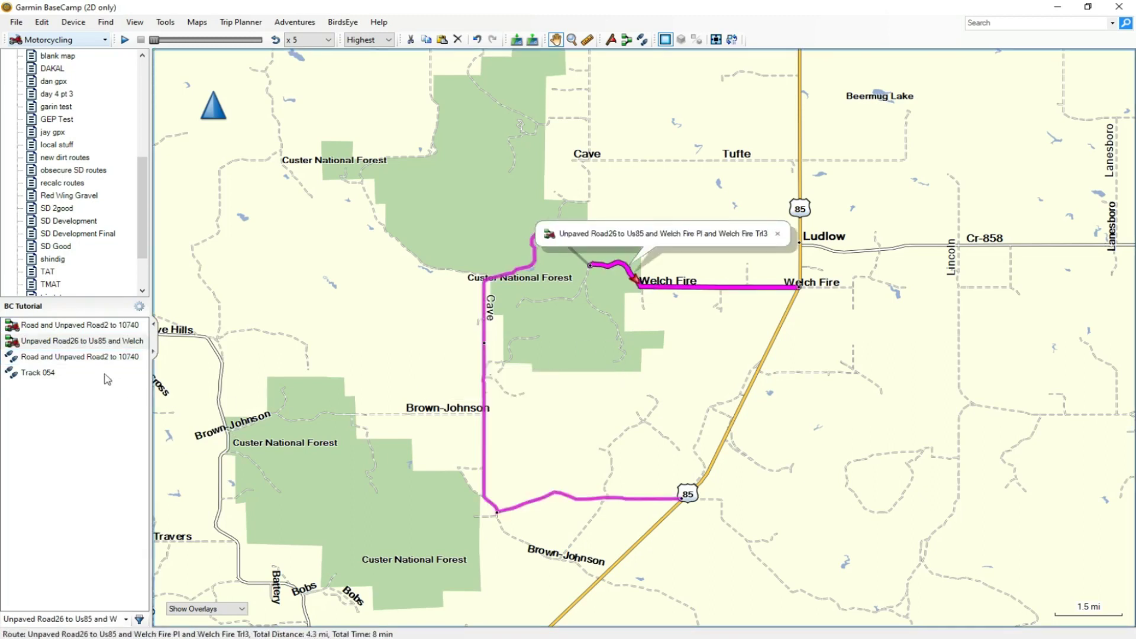
right_click(74, 343)
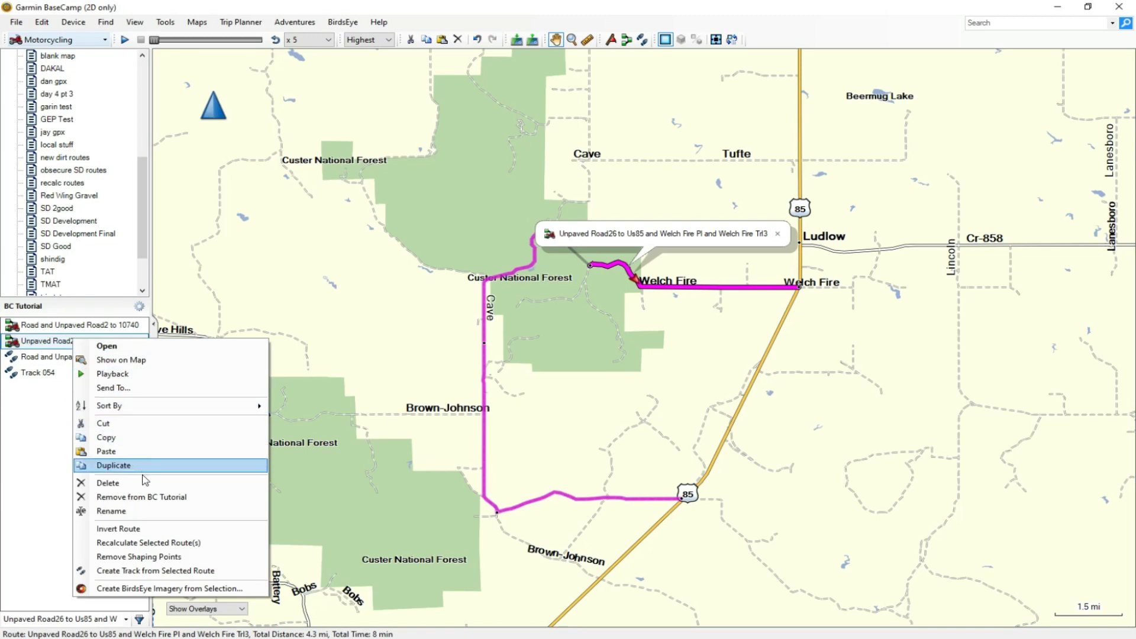
left_click(165, 573)
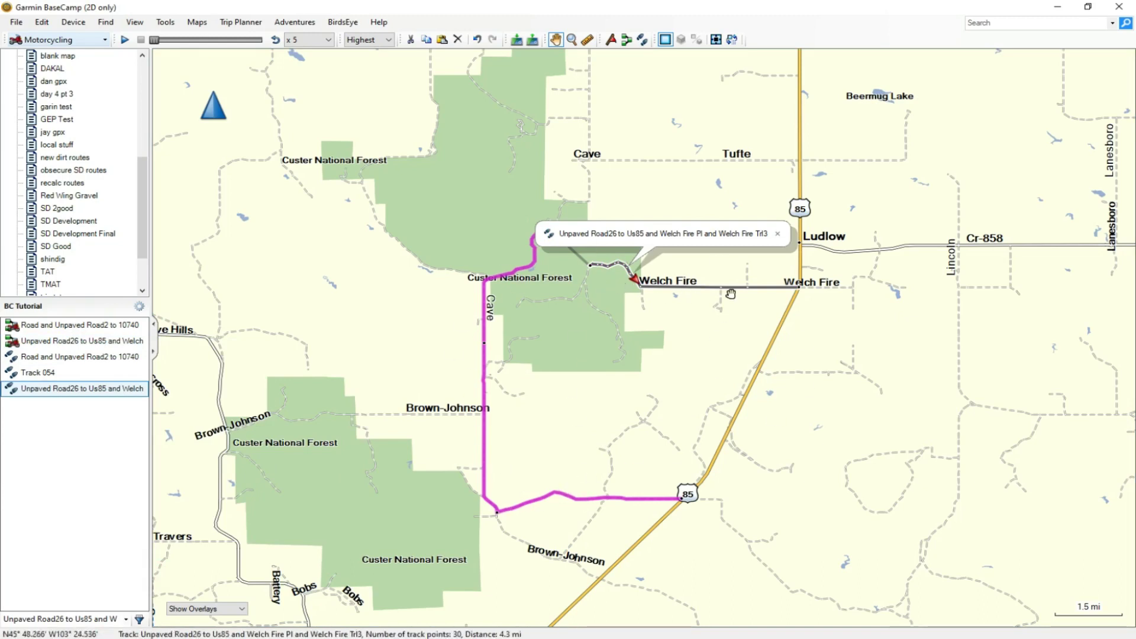
left_click(778, 233)
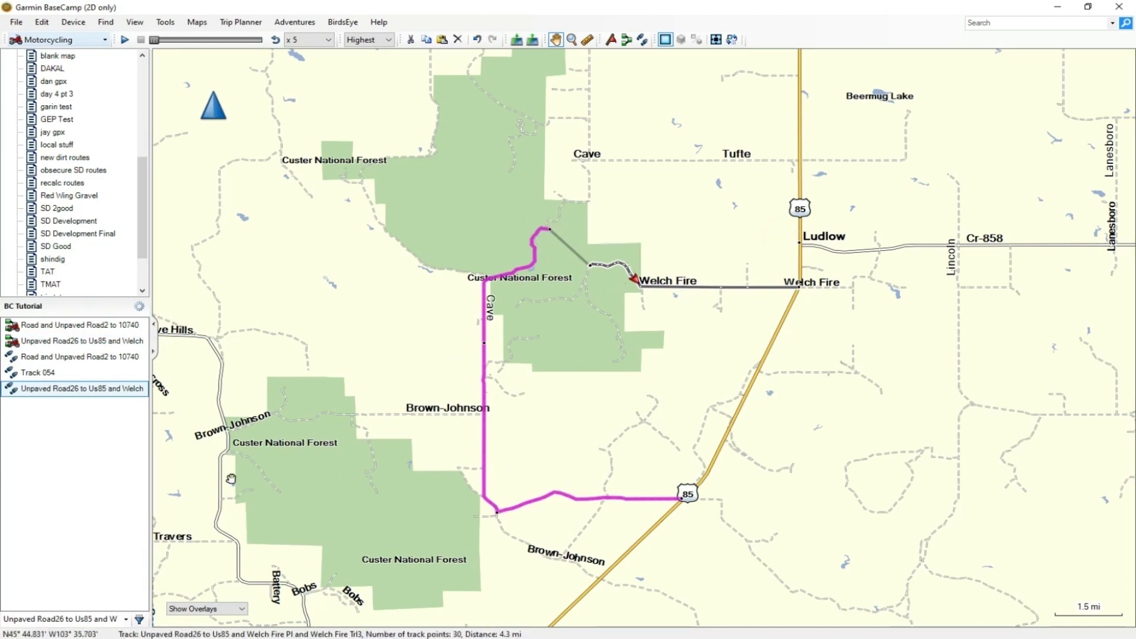
Remove the Cave and Welch Fire routes from the BC Tutorial list, keeping the tracks, and select the Cave track on the map
left_click(72, 326)
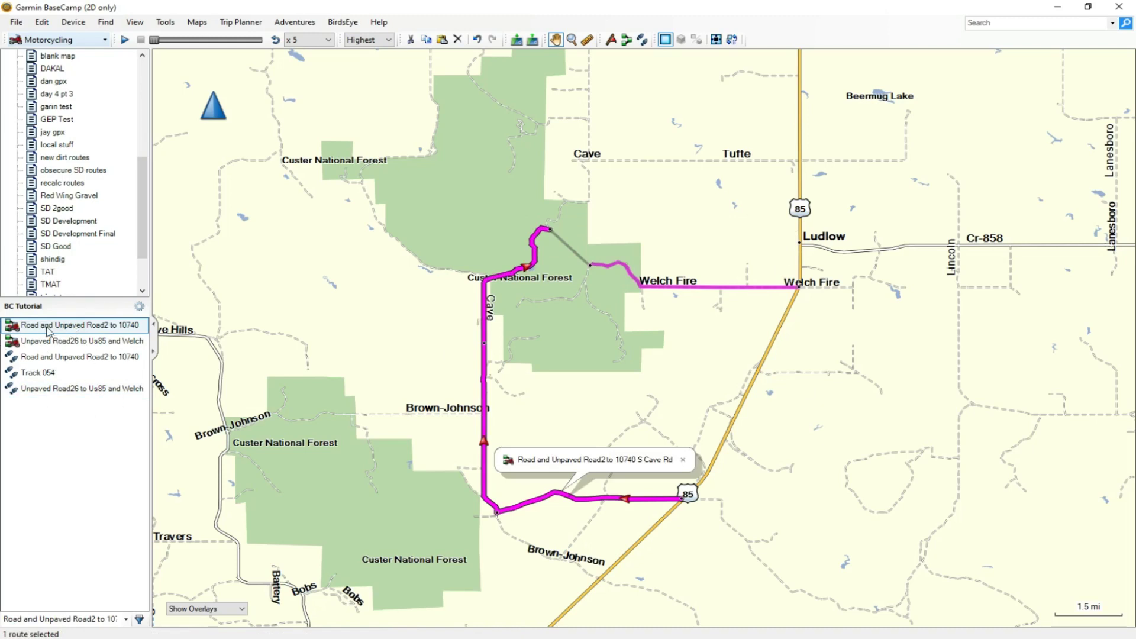
right_click(47, 329)
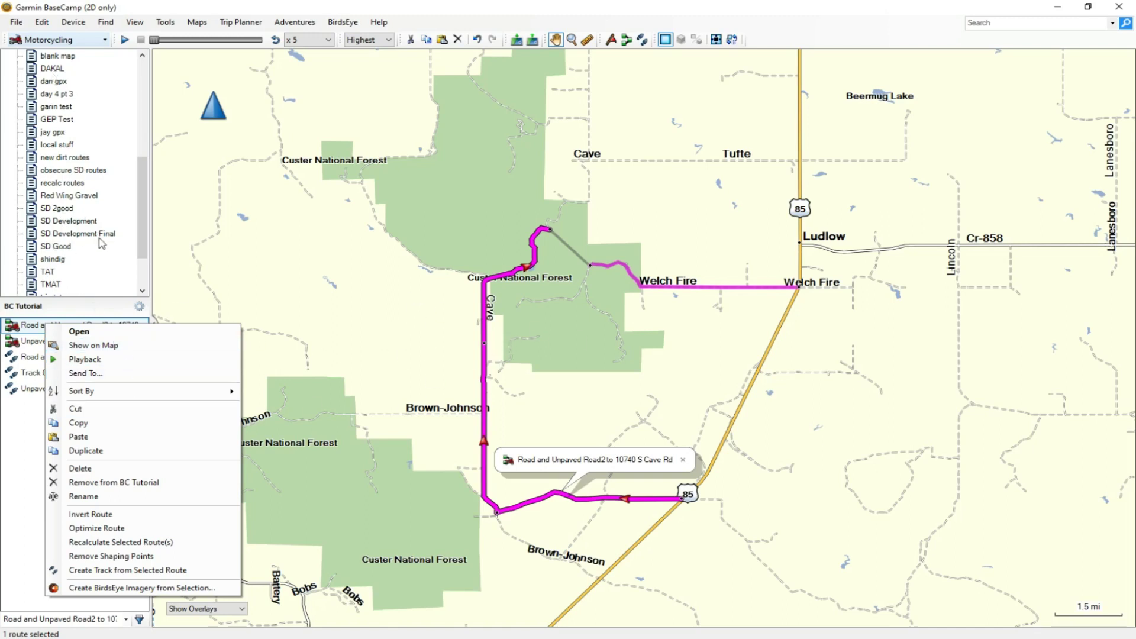
left_click(138, 486)
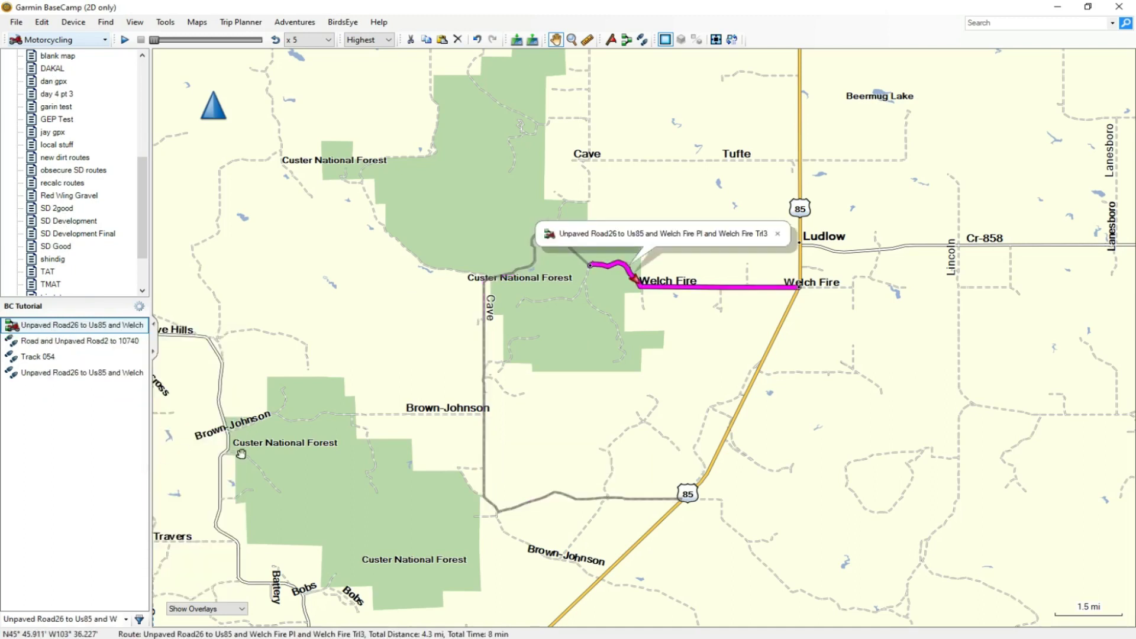
left_click(662, 287)
left_click(46, 325)
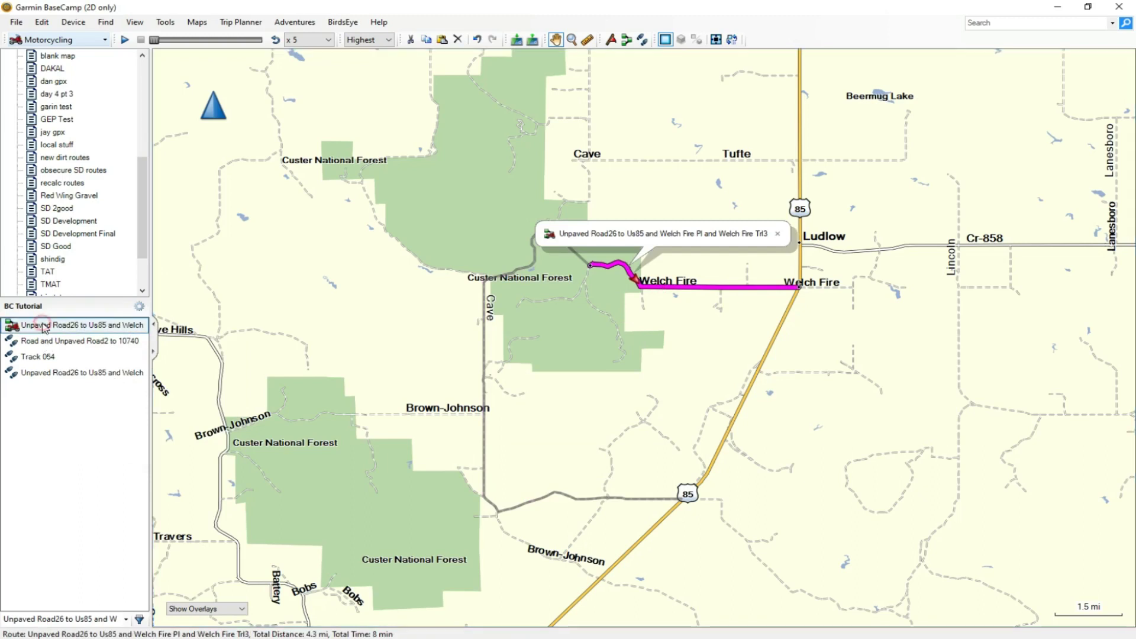
right_click(44, 327)
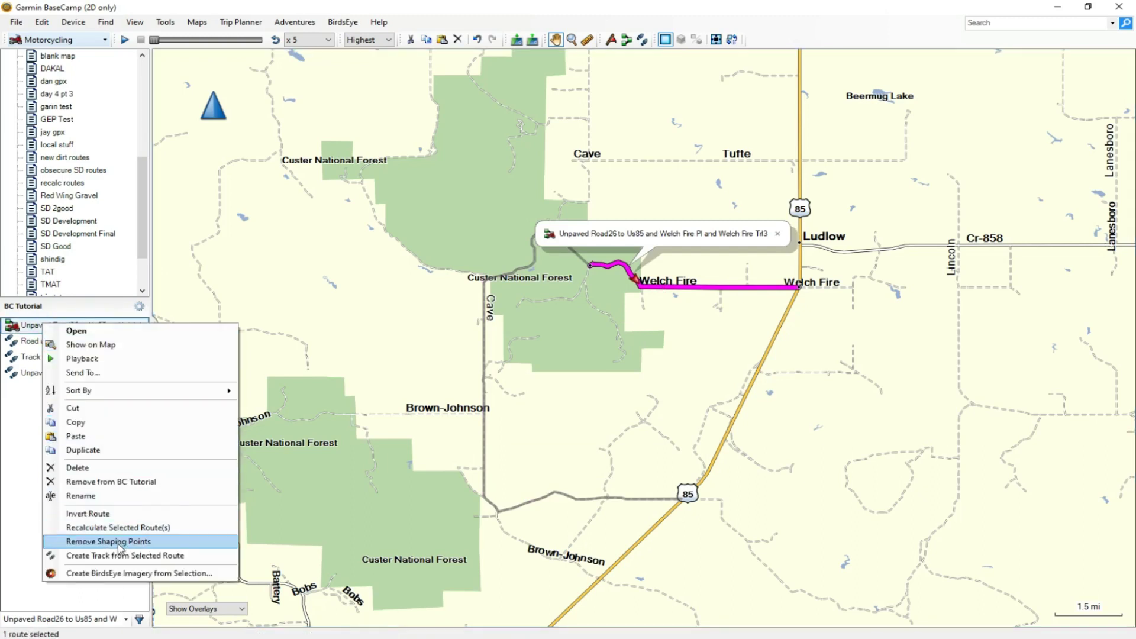
left_click(112, 482)
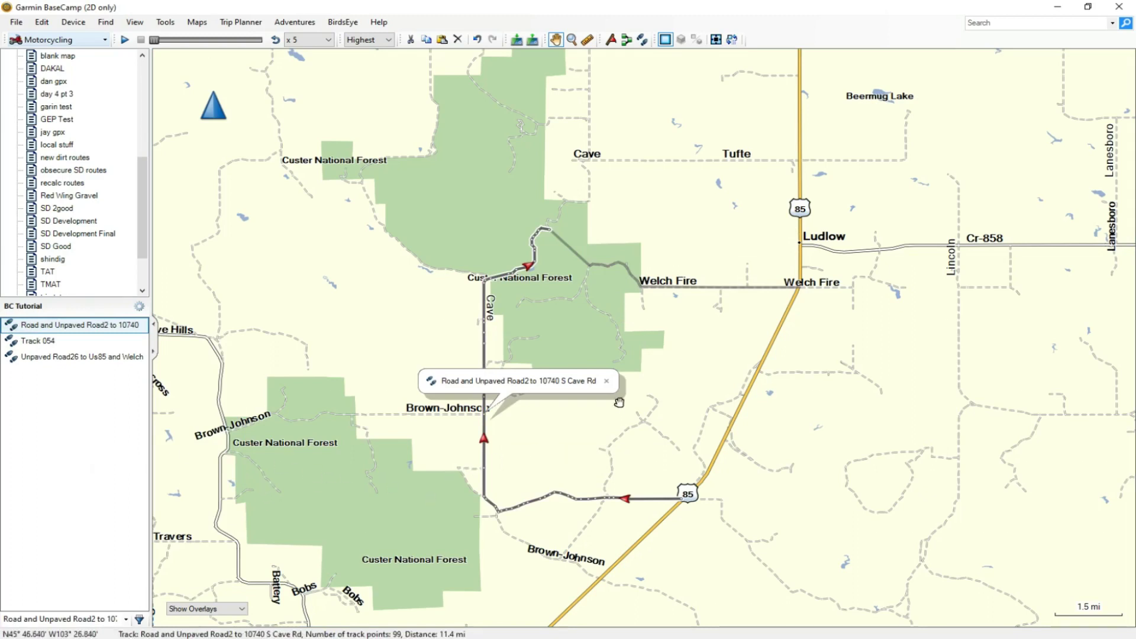
left_click(607, 381)
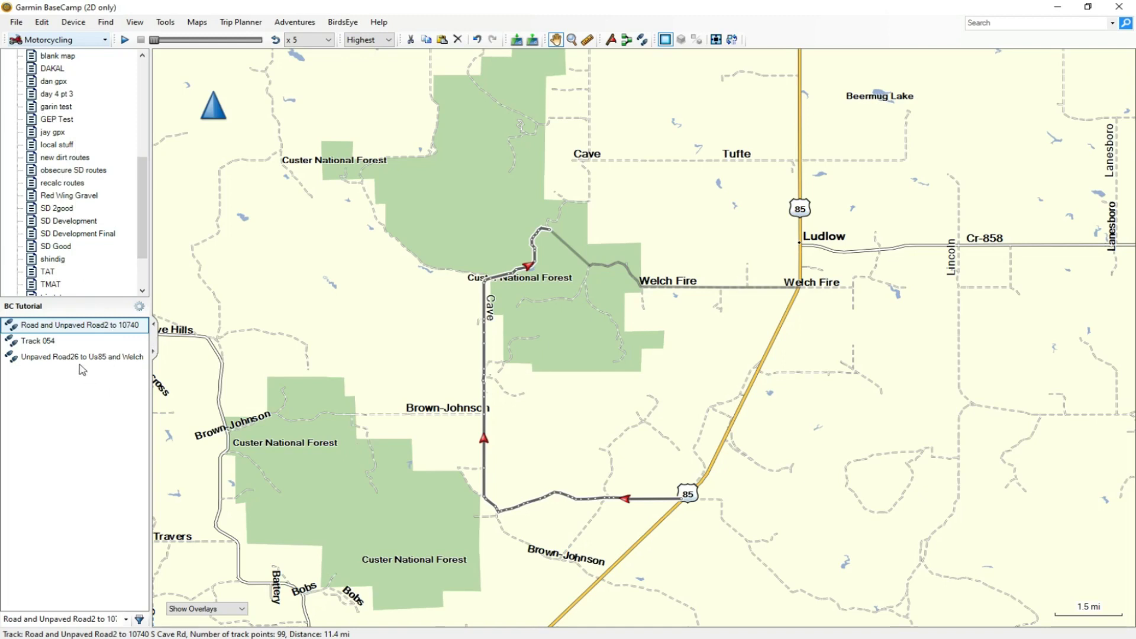
left_click(549, 494)
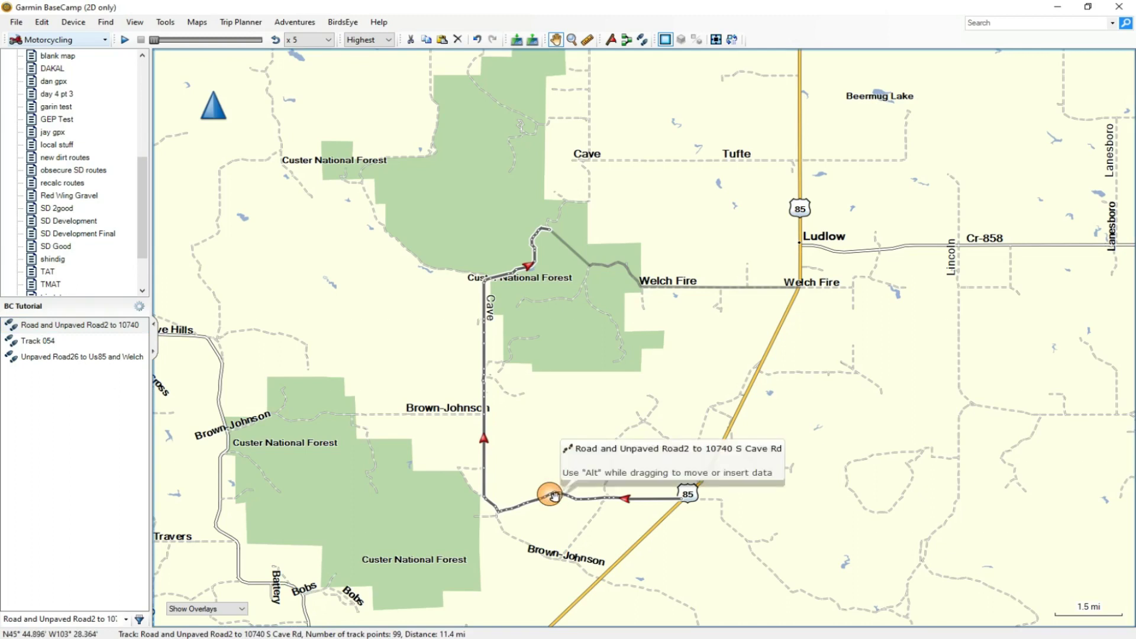
Try the name track 1000 for the track running along Cave, and rename it as track 2000 instead
left_click(668, 286)
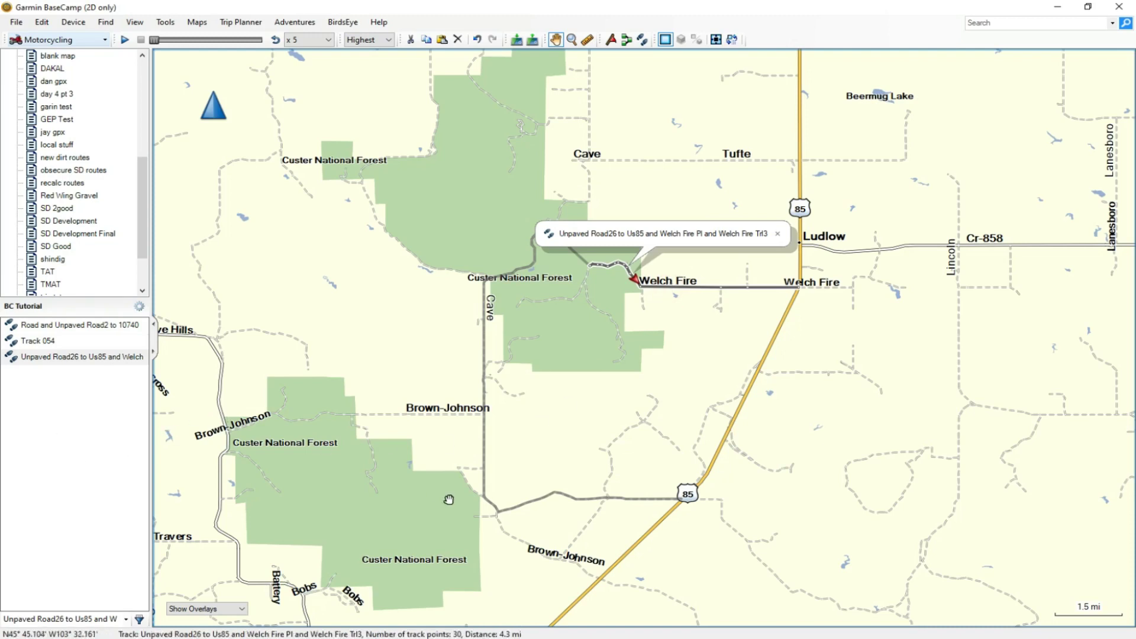
left_click(530, 504)
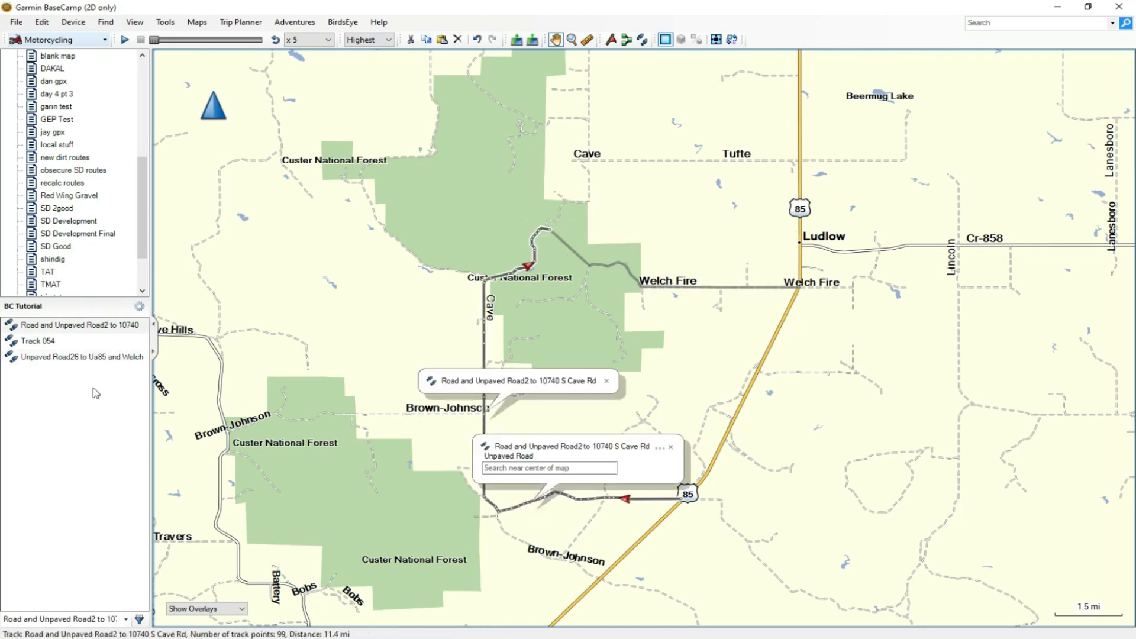
right_click(69, 329)
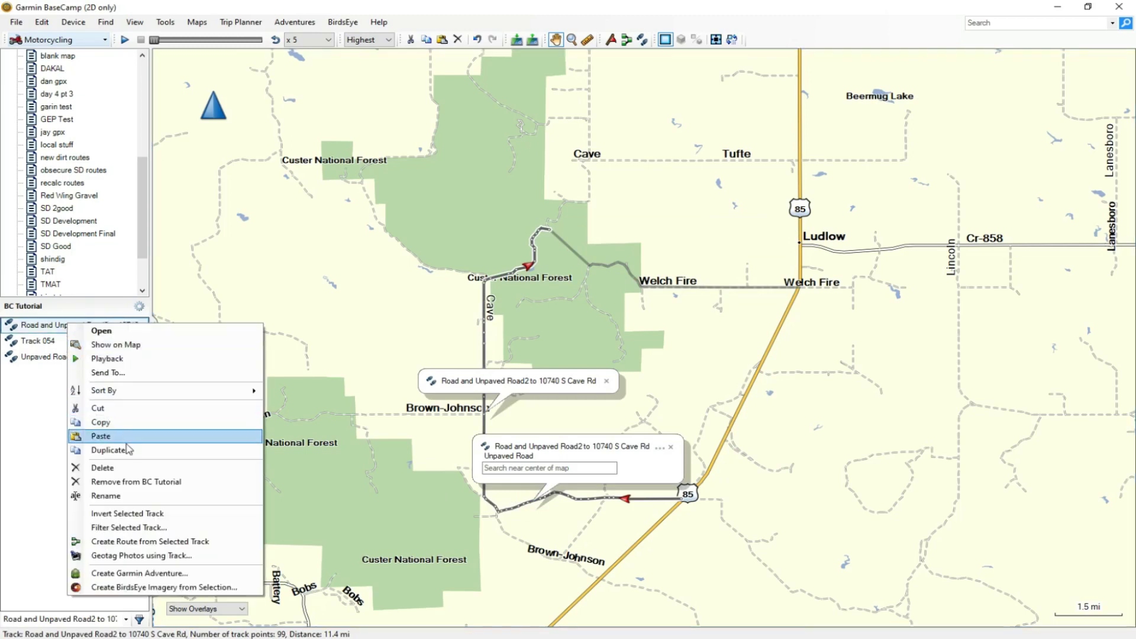
left_click(141, 495)
key("BackSpace")
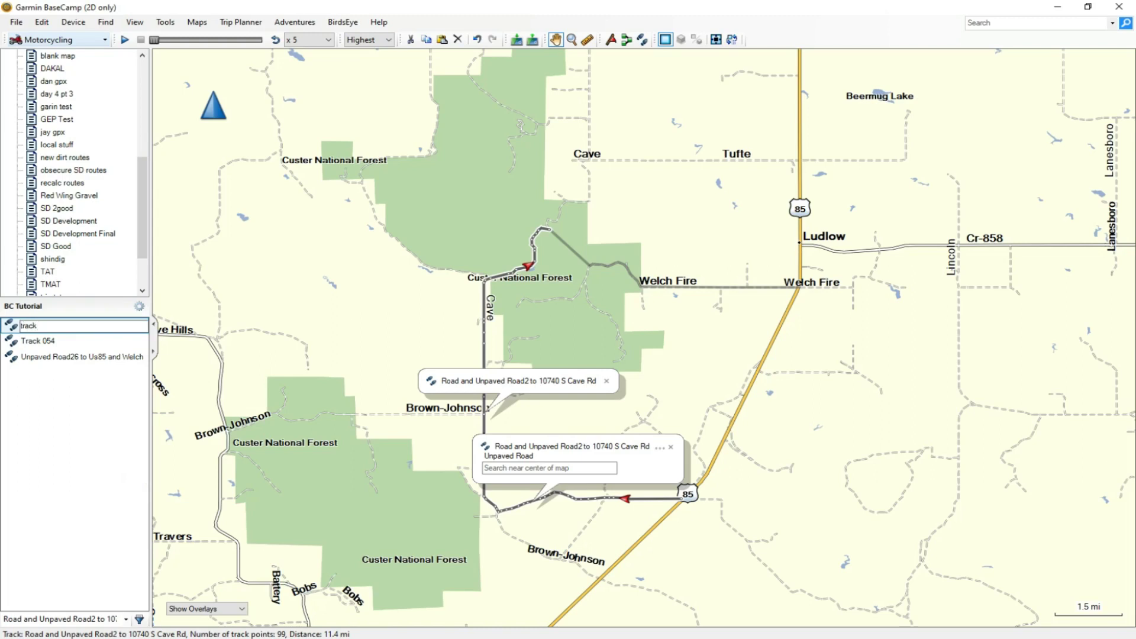
key("Return")
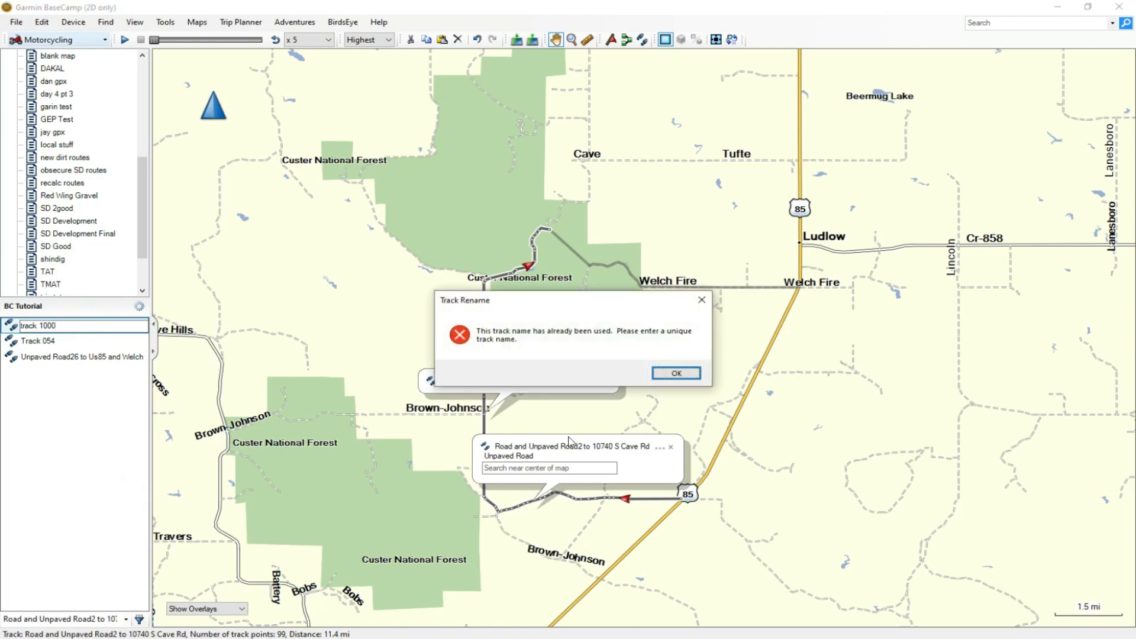
left_click(657, 375)
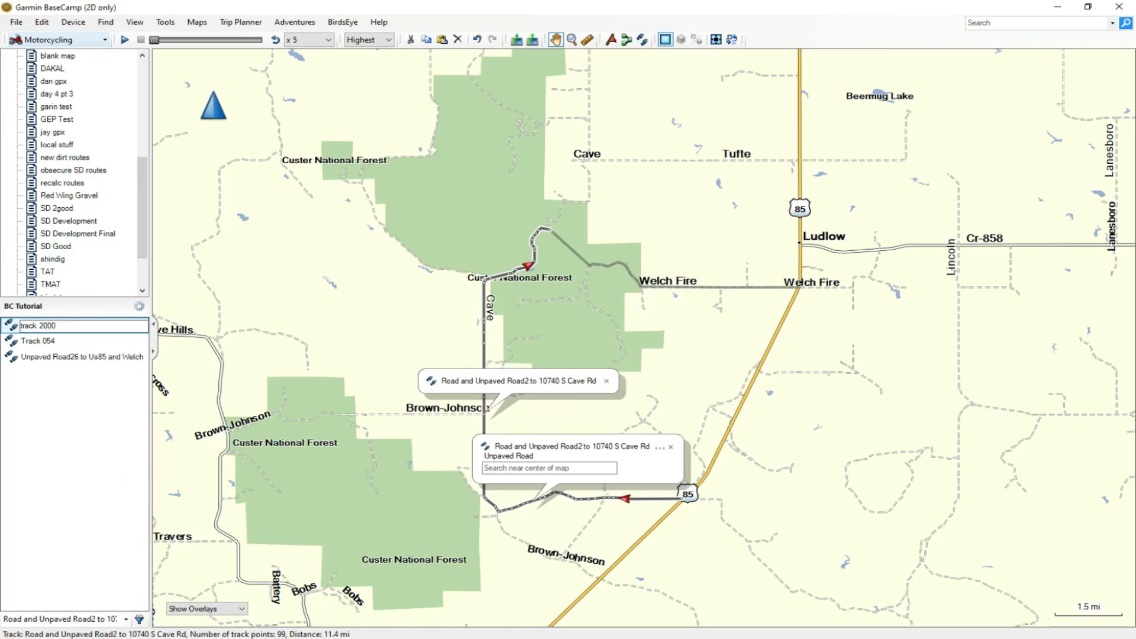
key("Return")
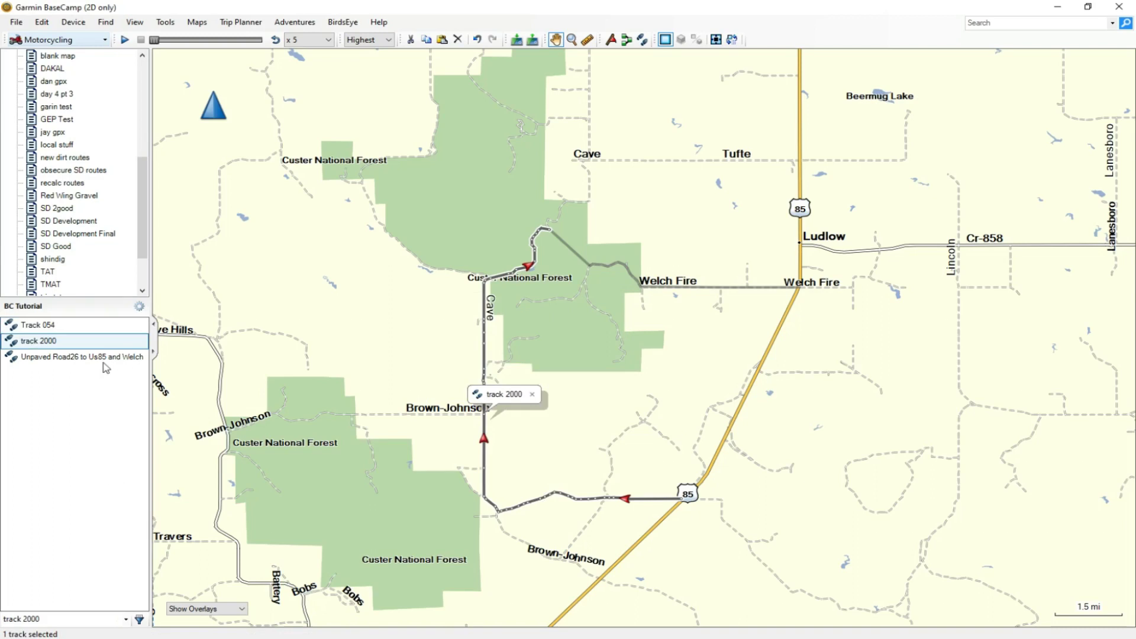
Rename the straight connecting track between Cave and Welch Fire as track 2001
left_click(572, 248)
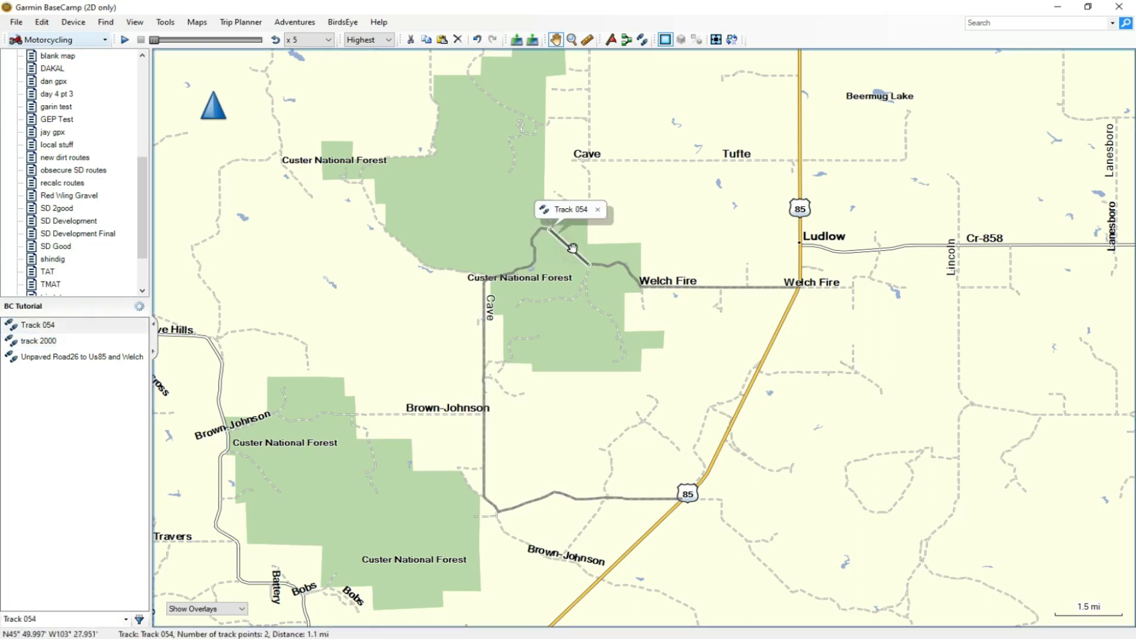
right_click(65, 327)
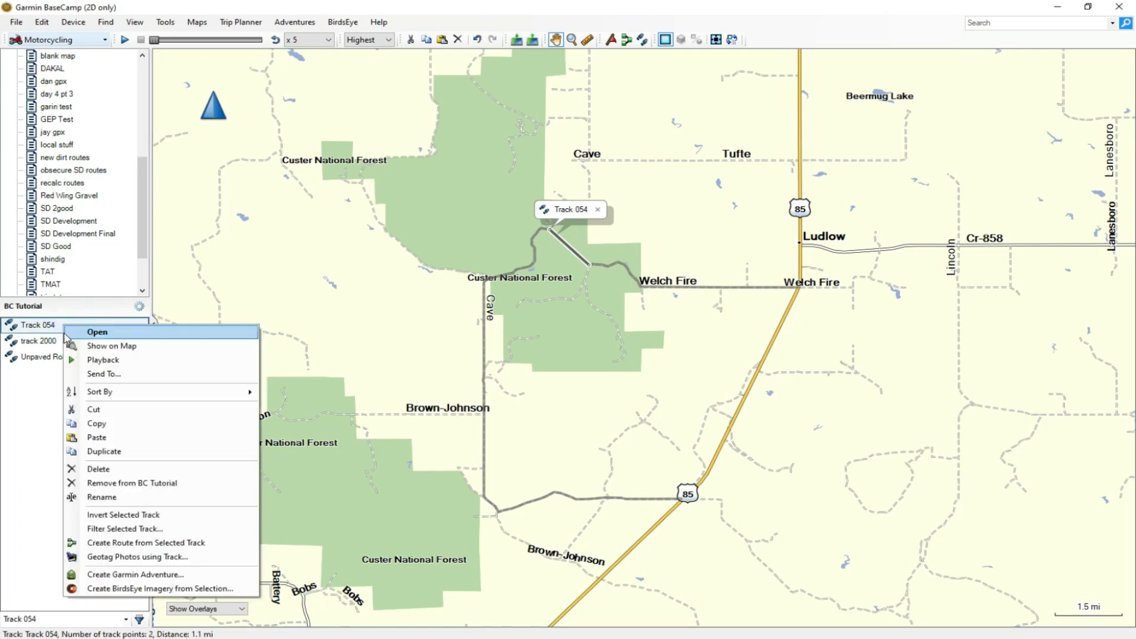
left_click(145, 498)
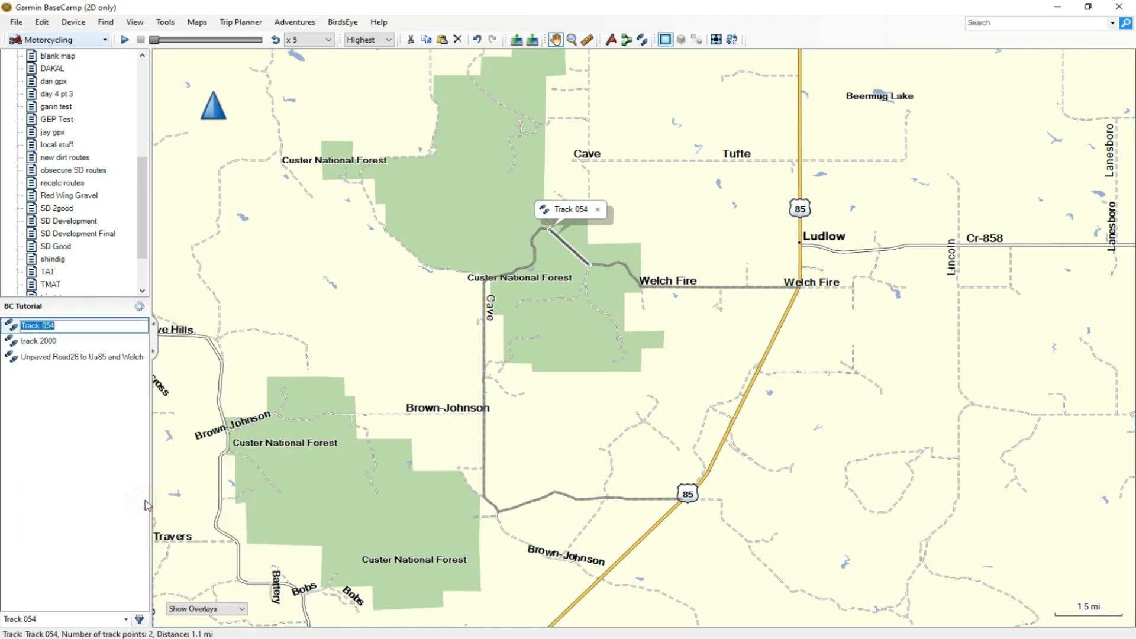
type("track")
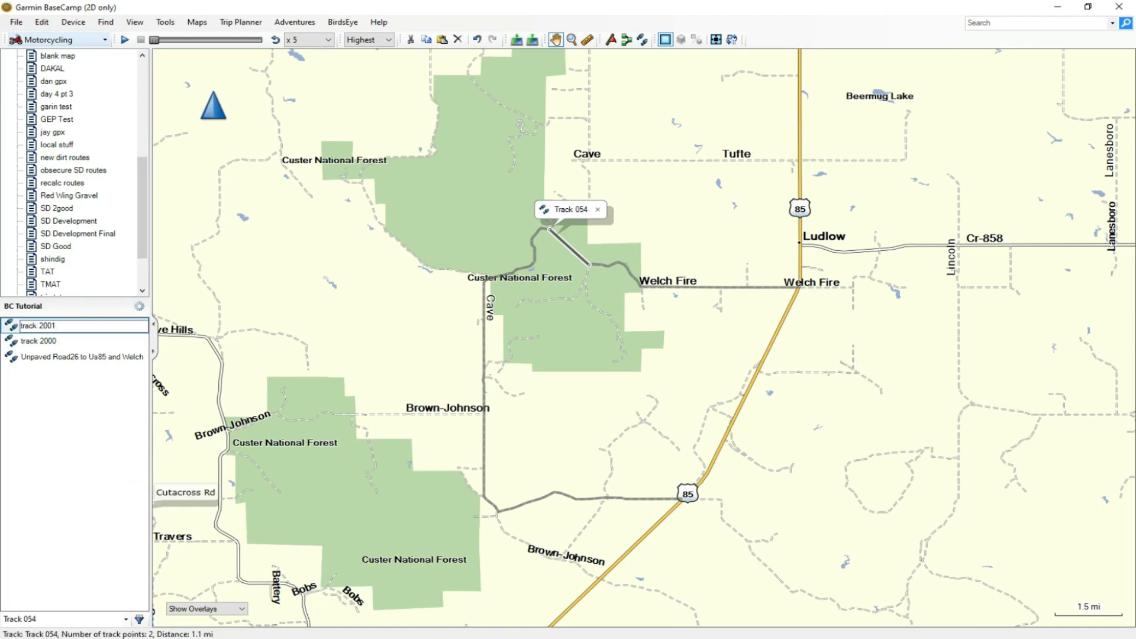
key("Return")
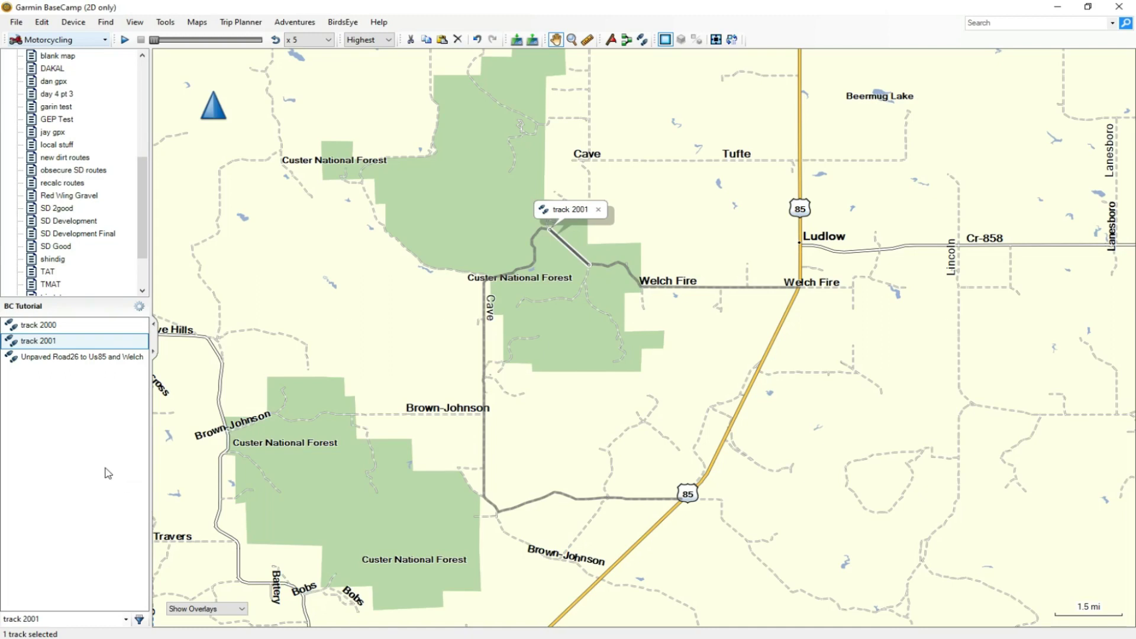
Rename the track running along Welch Fire to US 85 as track 2002
left_click(682, 285)
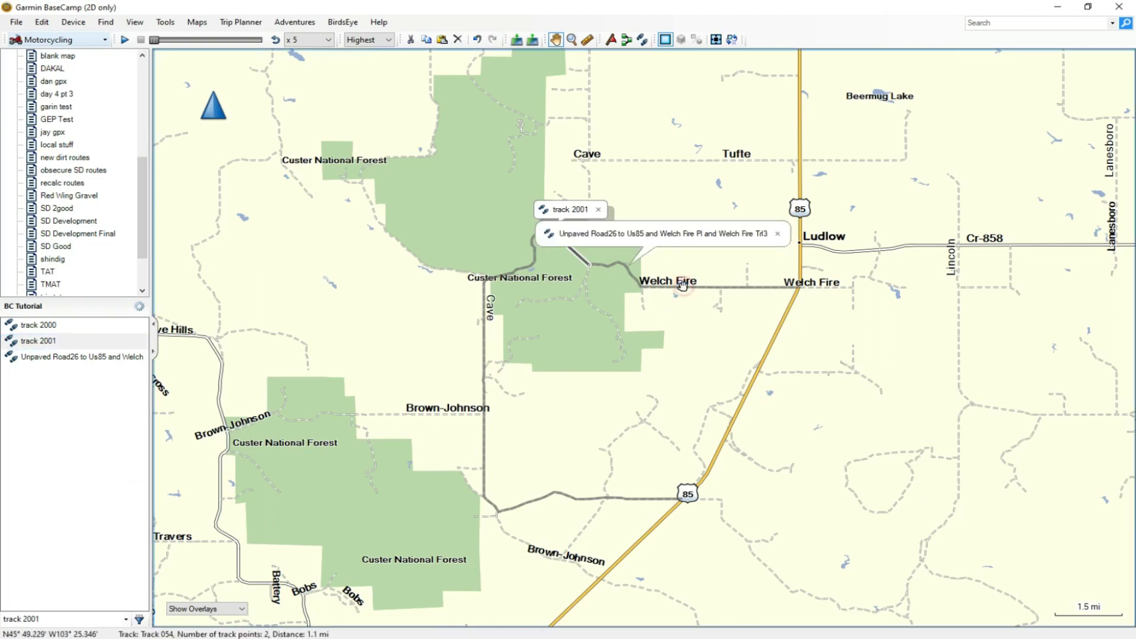
right_click(48, 359)
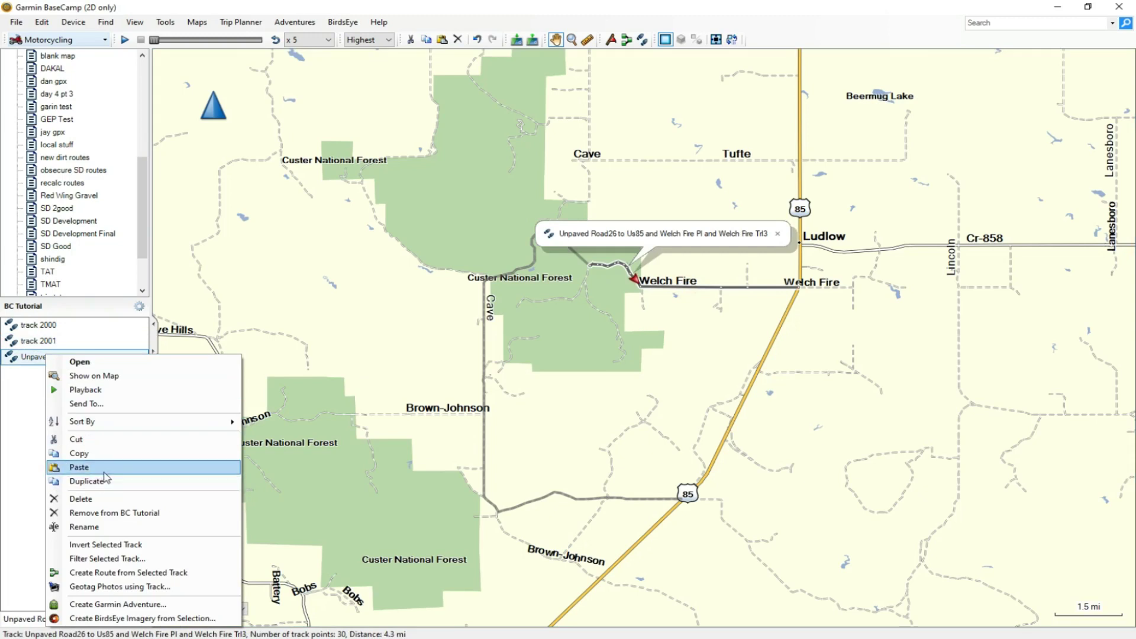
left_click(116, 527)
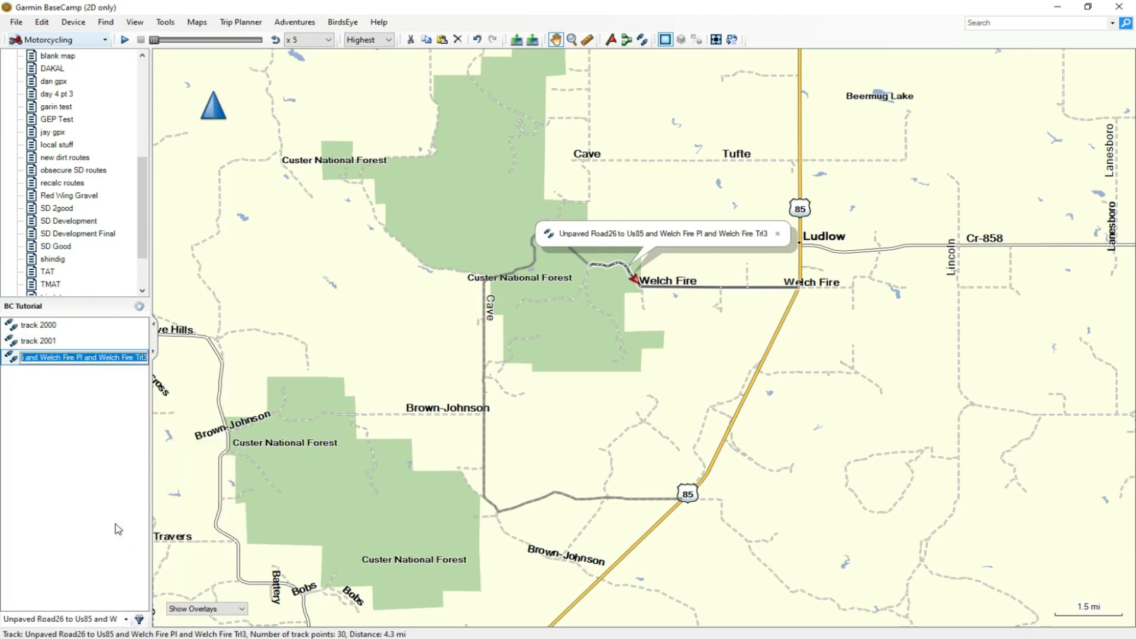
key("BackSpace")
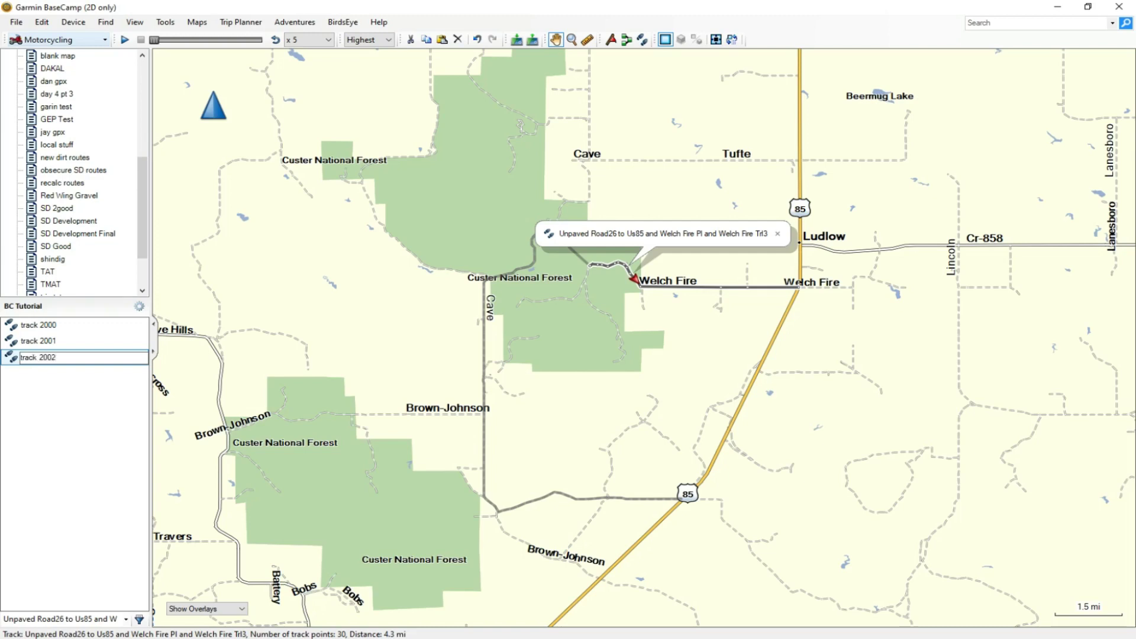
key("Return")
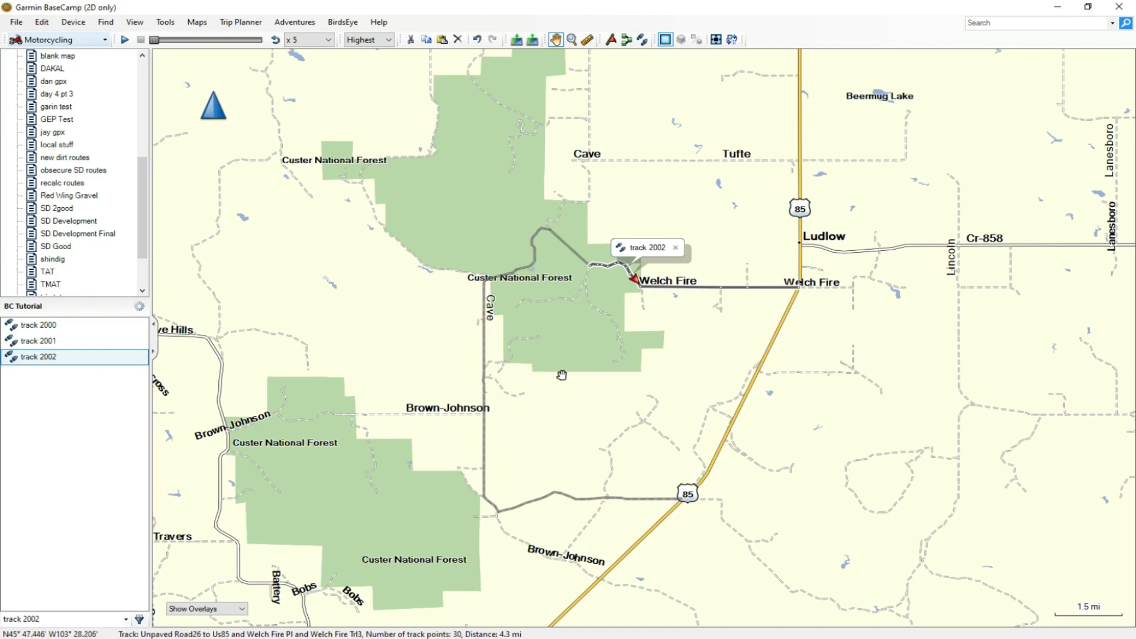
Join track 2000, track 2001 and track 2002 in that order into a single track and delete the original tracks
left_click(567, 241)
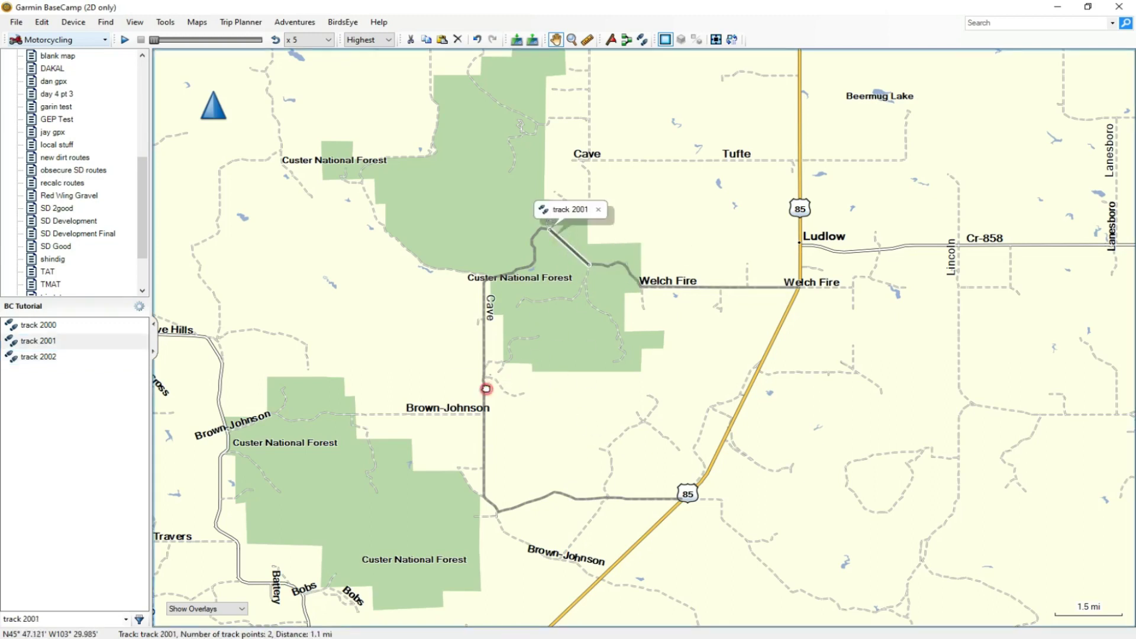
left_click(485, 389)
left_click(700, 287)
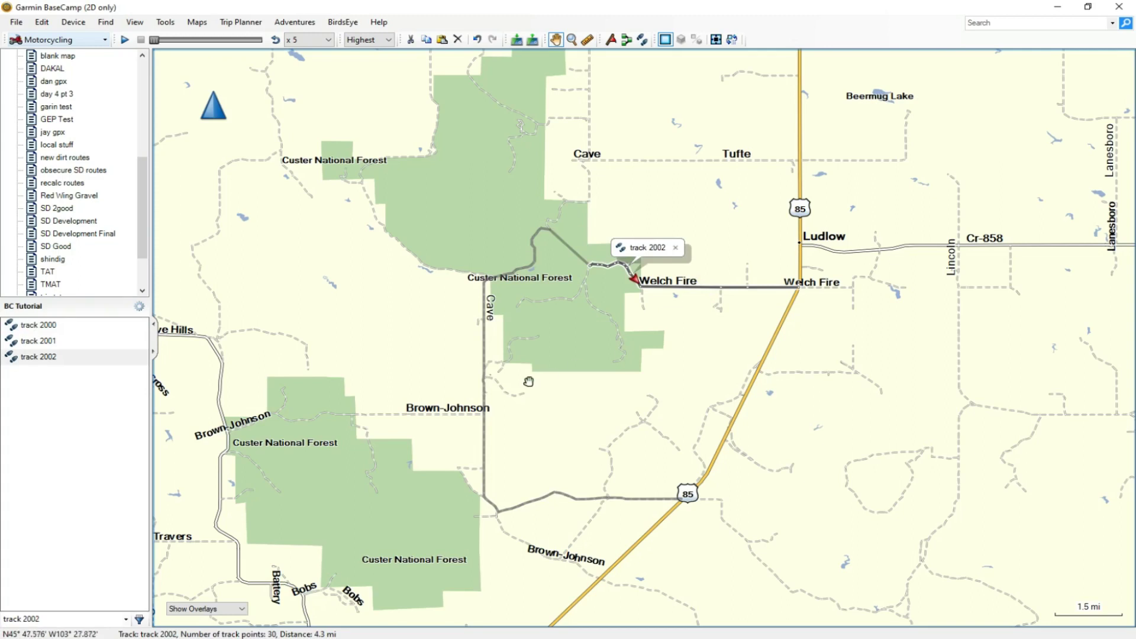
left_click(676, 249)
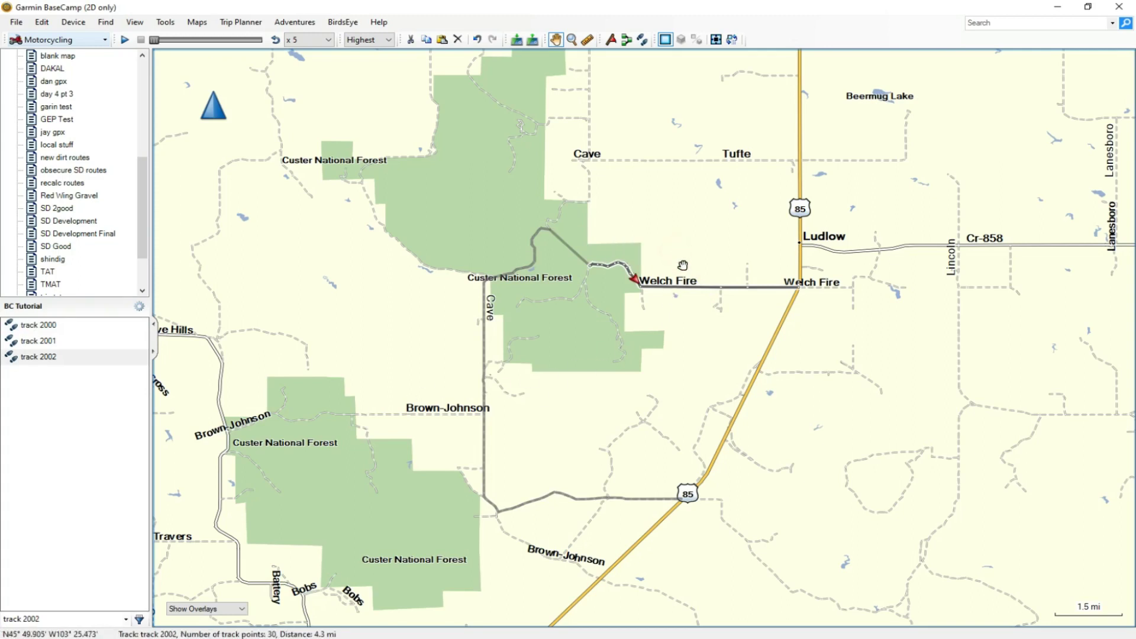
left_click(49, 326)
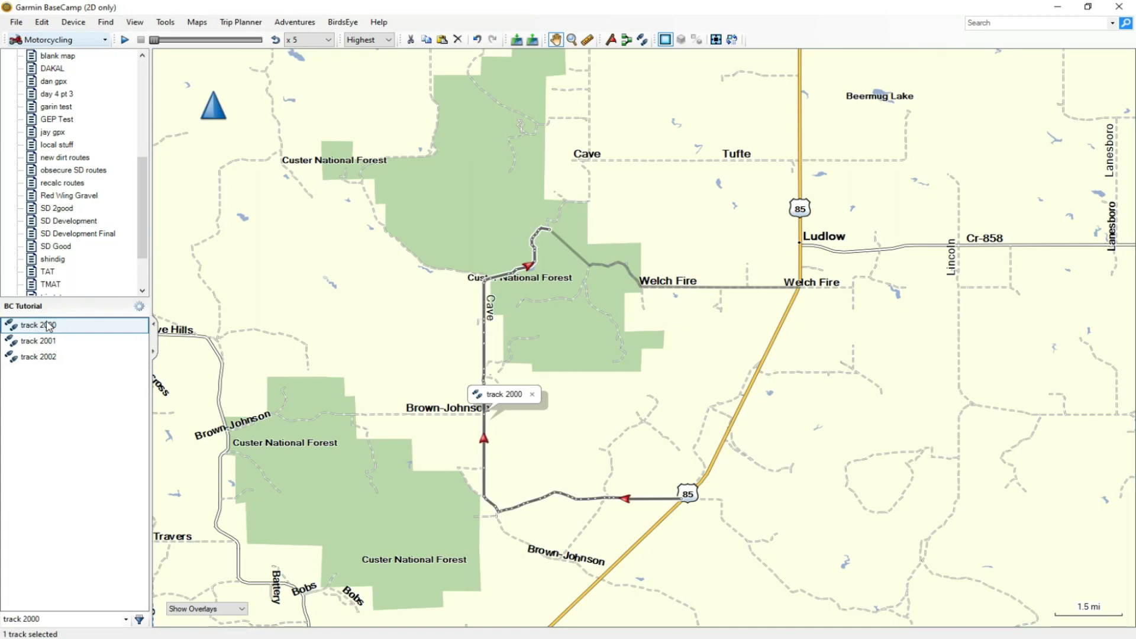
key("shift+Down")
key("shift+Down")
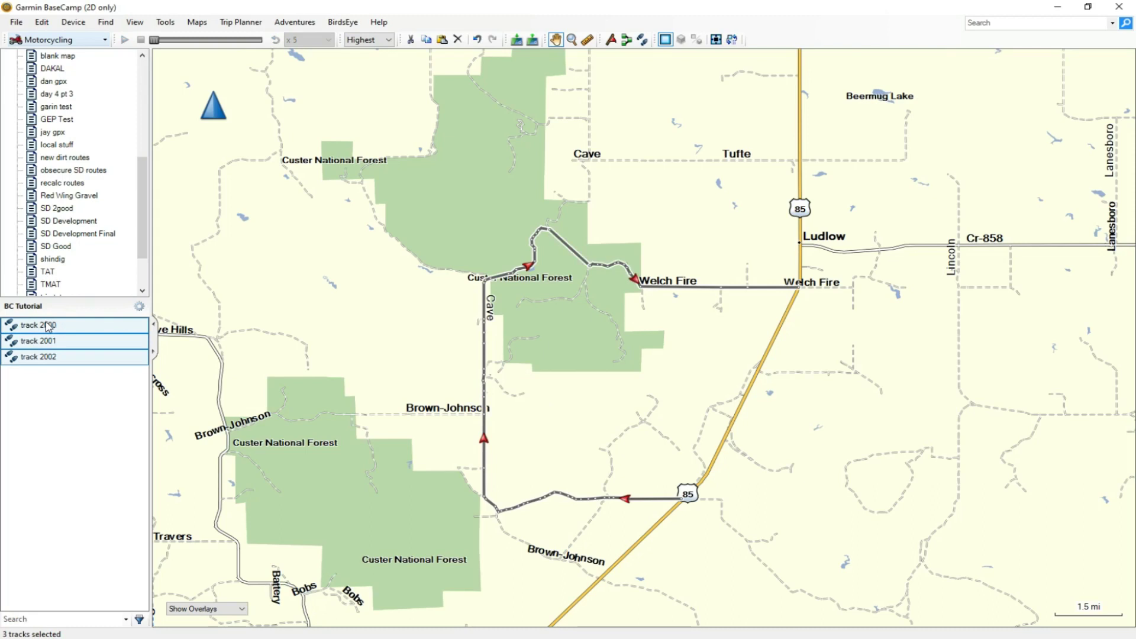
right_click(46, 324)
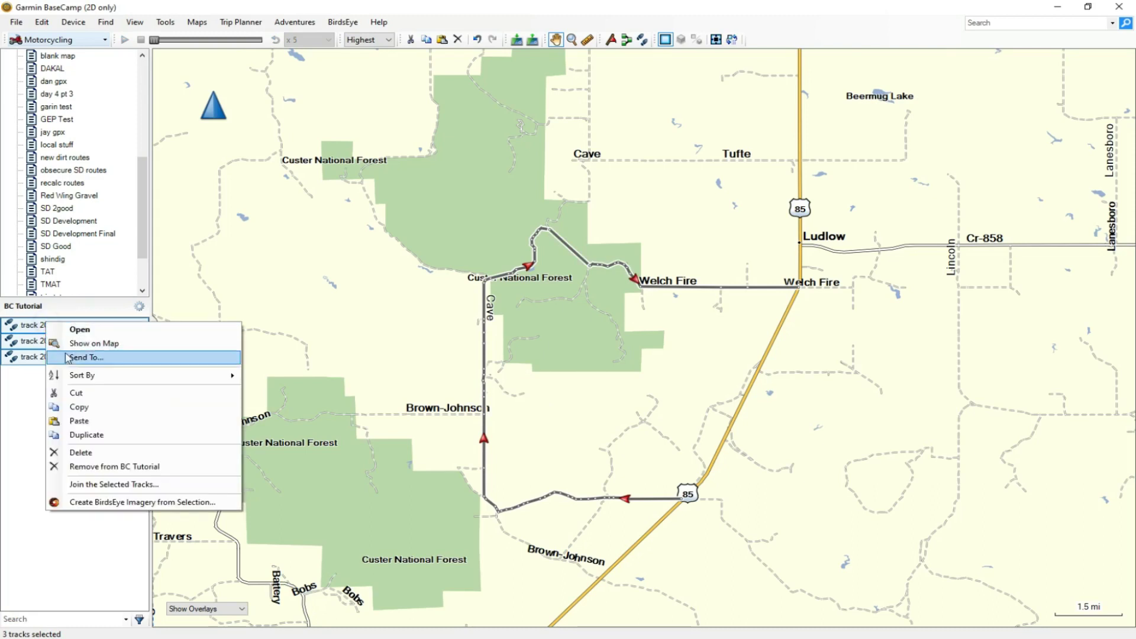
left_click(131, 486)
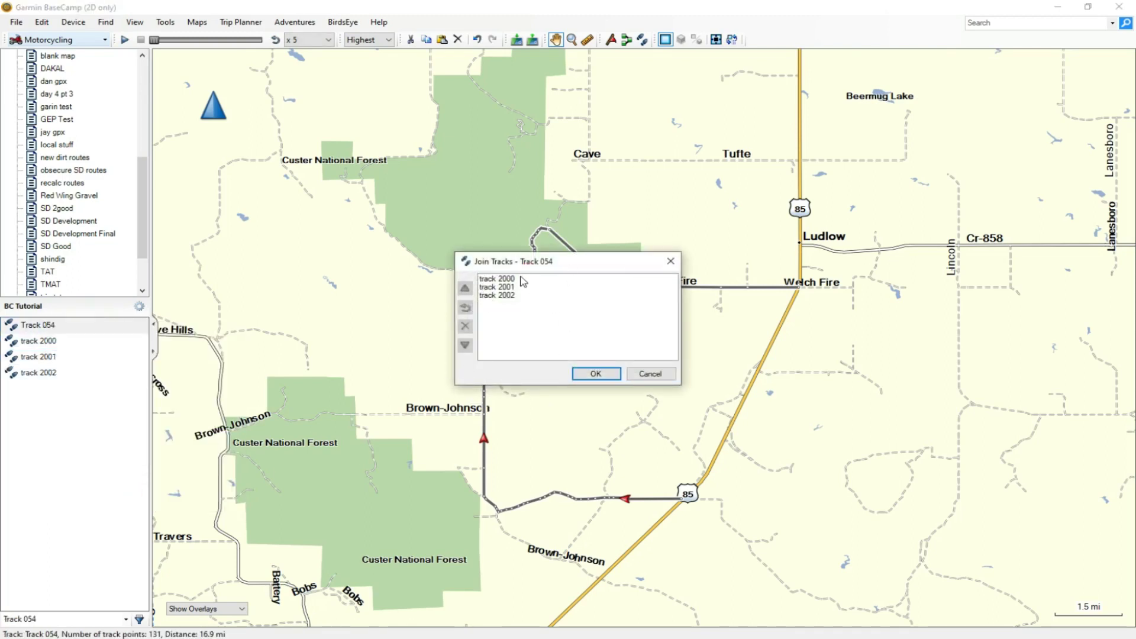
left_click(597, 374)
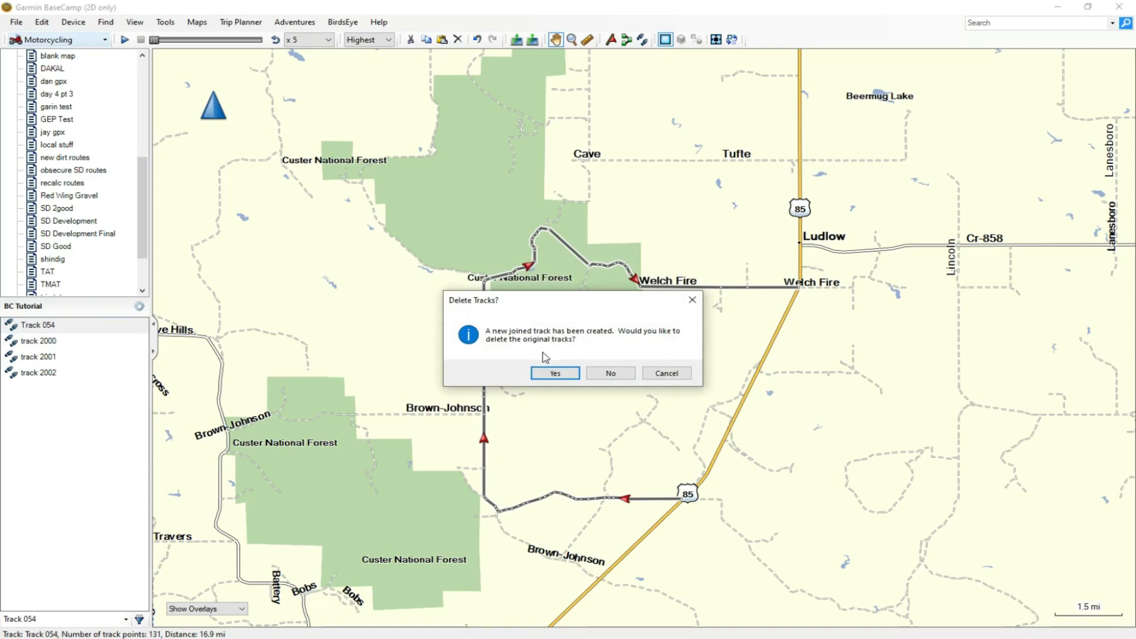
left_click(556, 374)
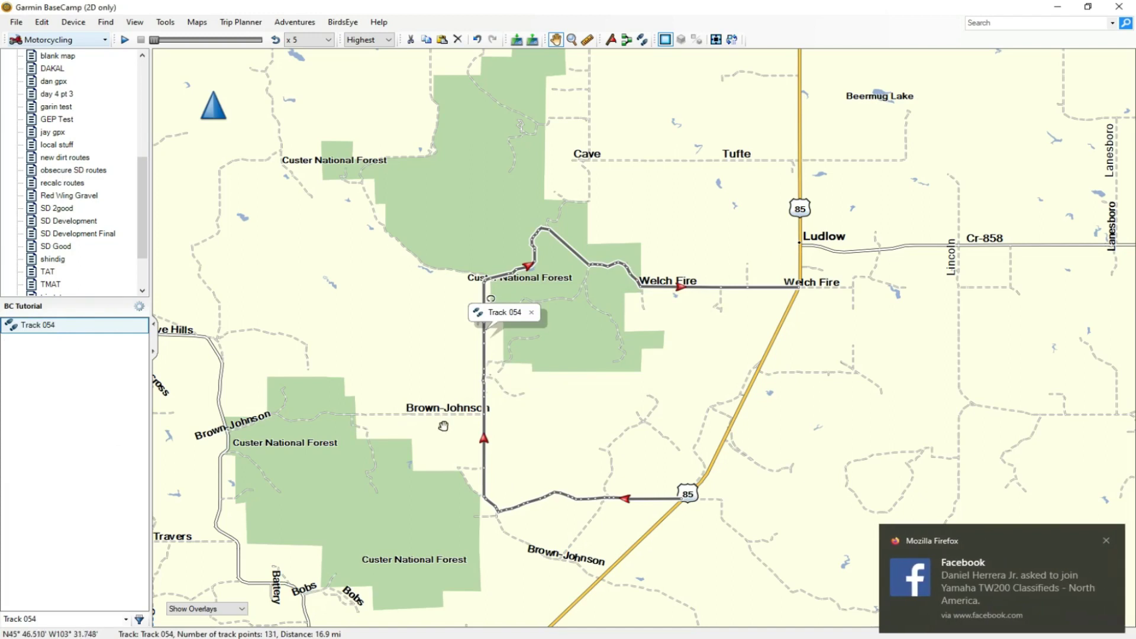
left_click(1106, 540)
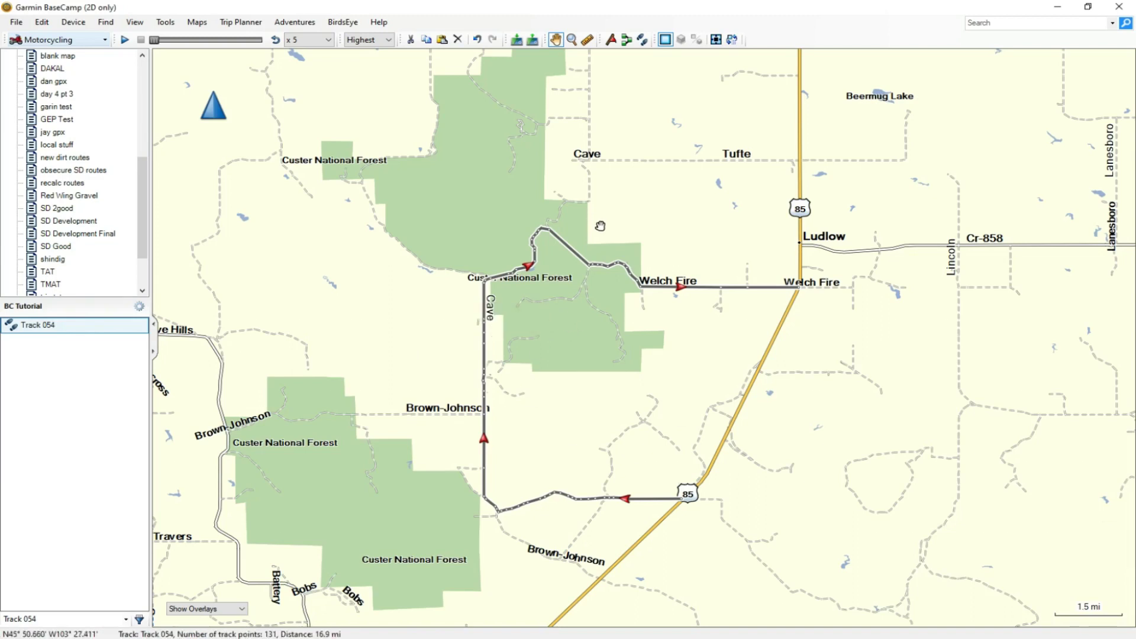
Create a route of about 9.6 mi from the Cave end of the straight track segment to US 85 at Welch Fire
scroll(599, 223, "up", 1)
scroll(573, 261, "up", 1)
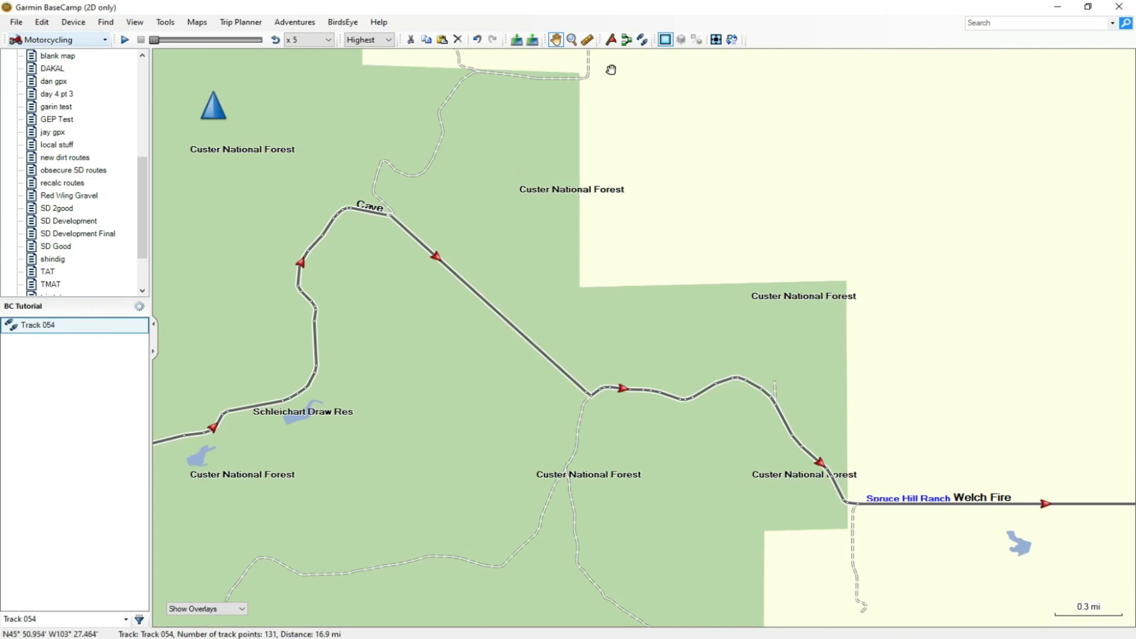
left_click(626, 40)
left_click(398, 219)
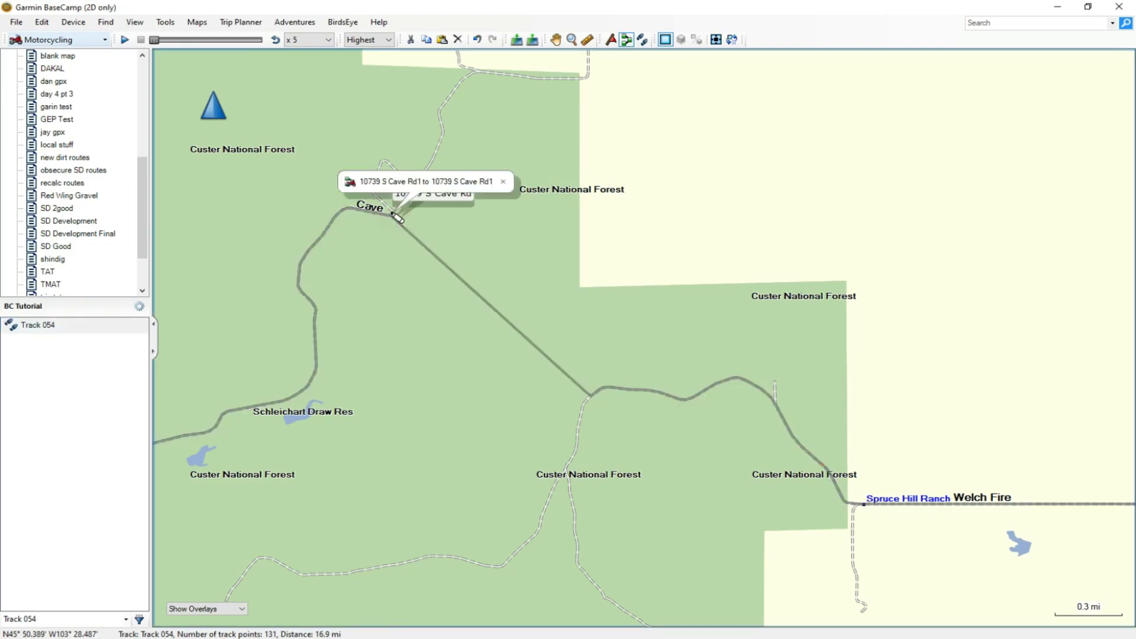
scroll(923, 419, "down", 1)
scroll(920, 416, "down", 1)
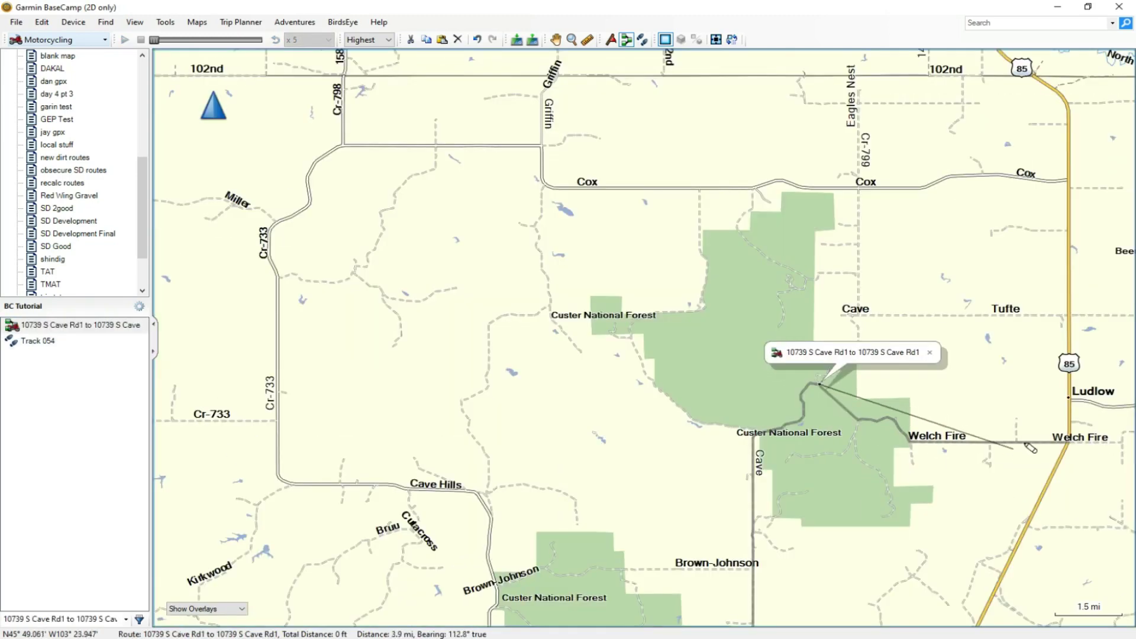
left_click(1067, 443)
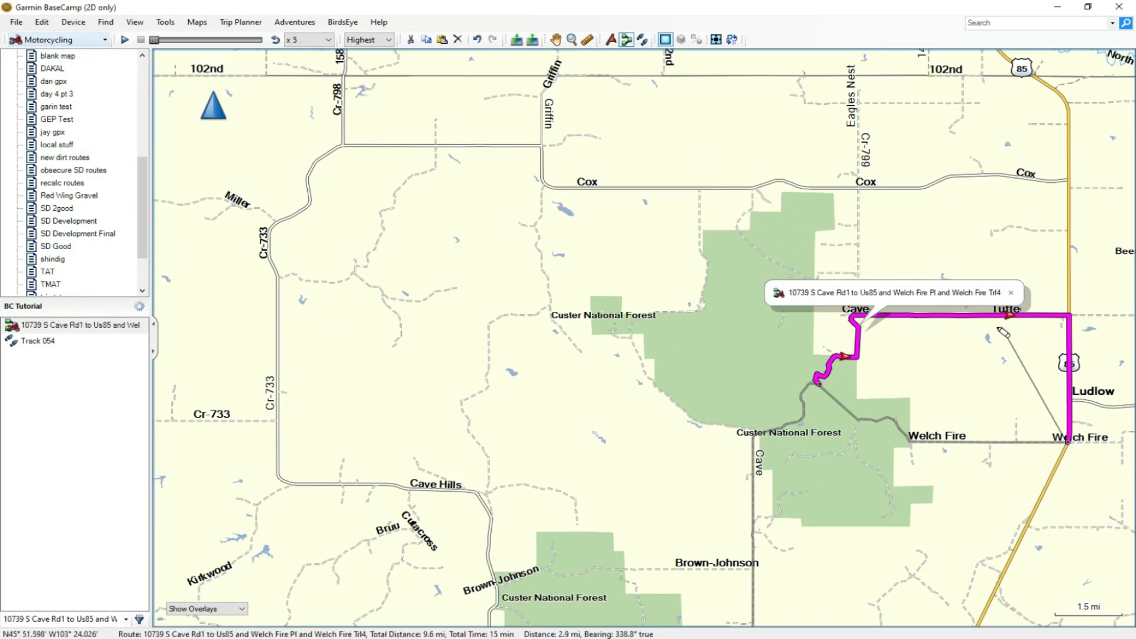
left_click(1011, 293)
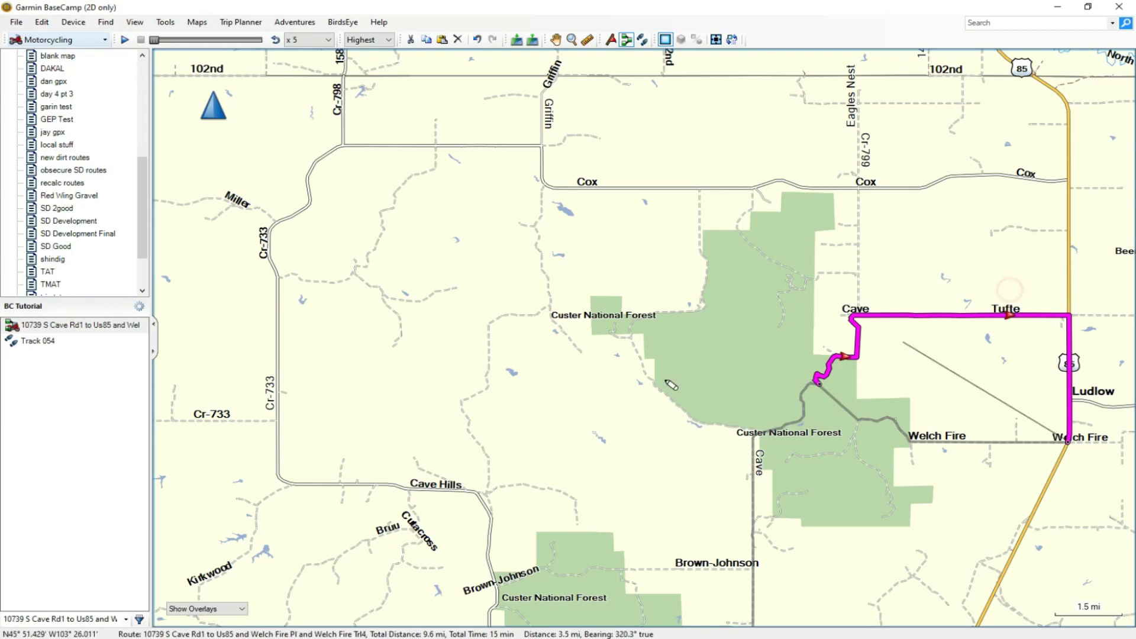
Remove the route from Cave to US 85 from the BC Tutorial list, keeping the joined track
right_click(86, 326)
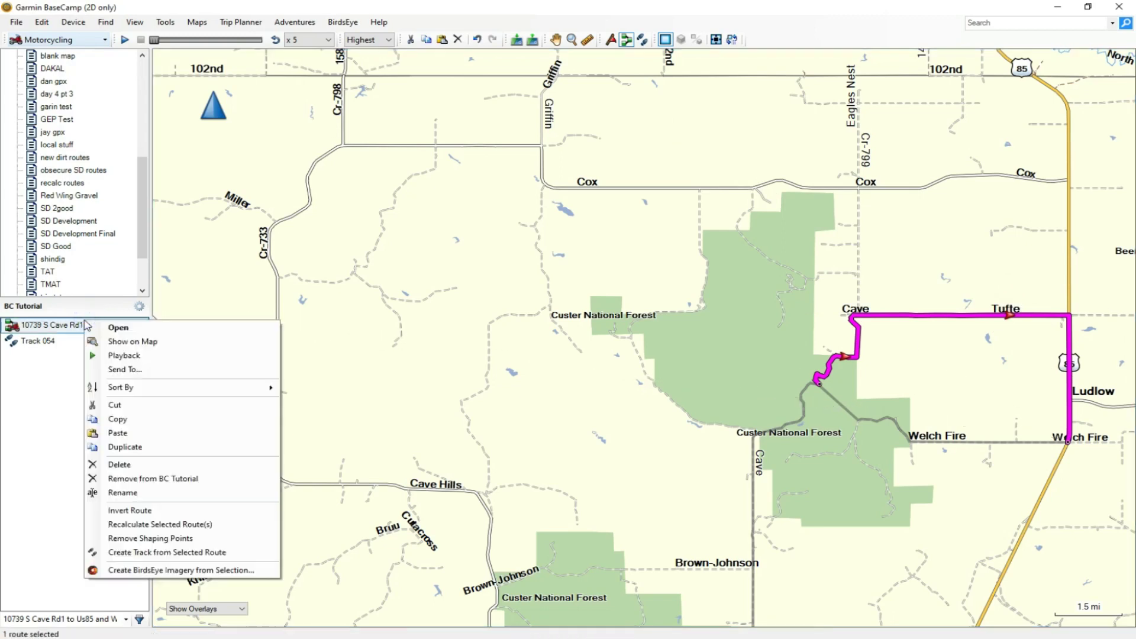
left_click(140, 478)
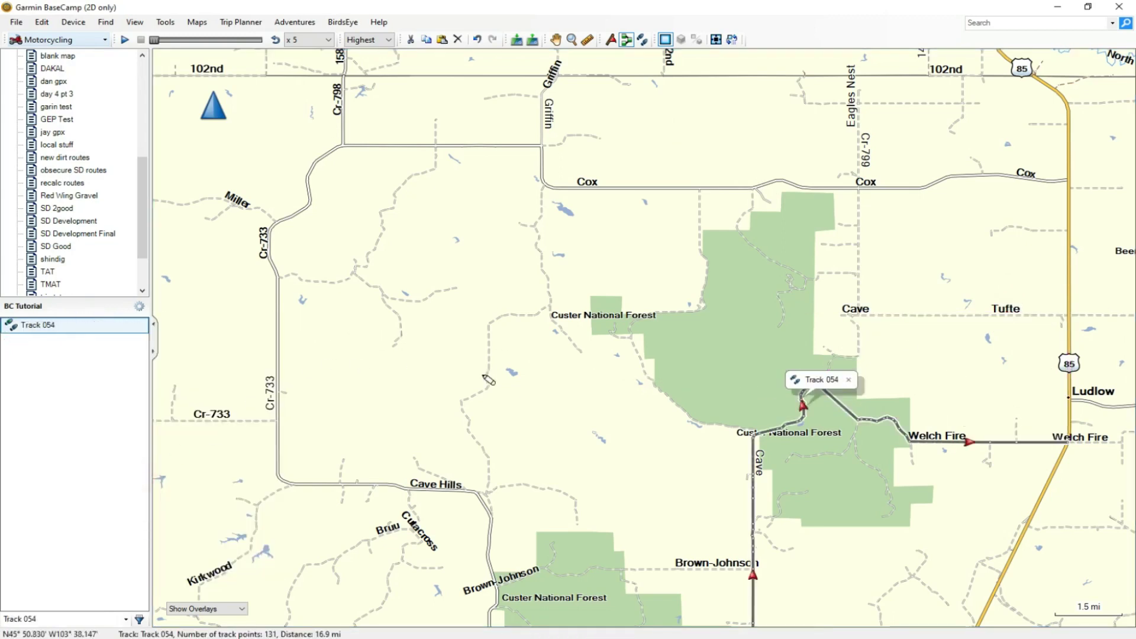
scroll(594, 323, "down", 2)
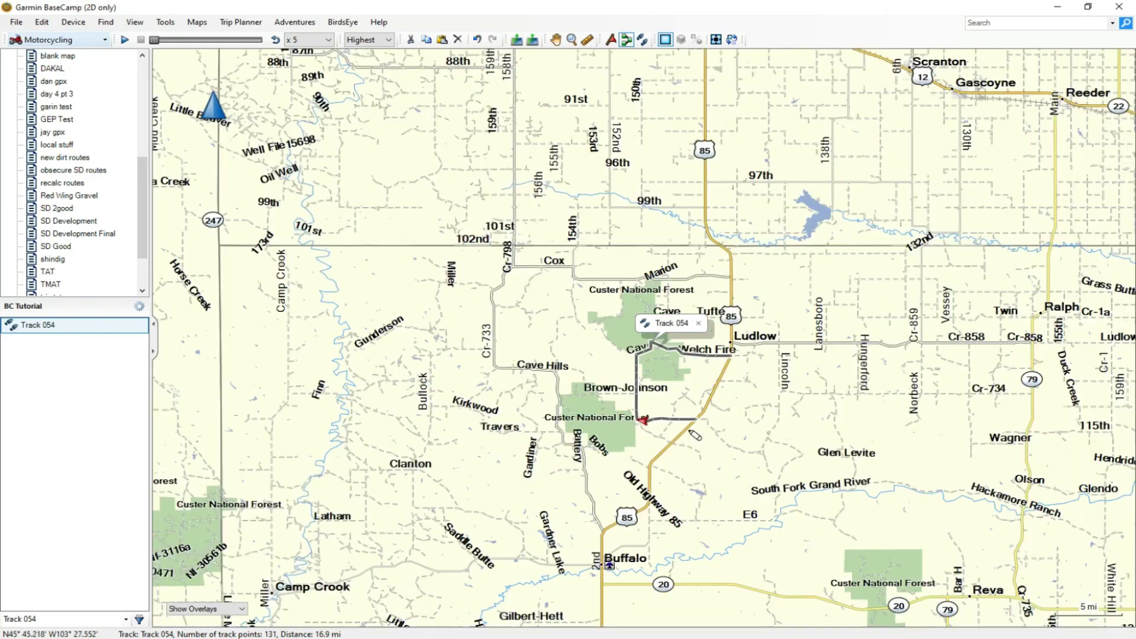
left_click(608, 374)
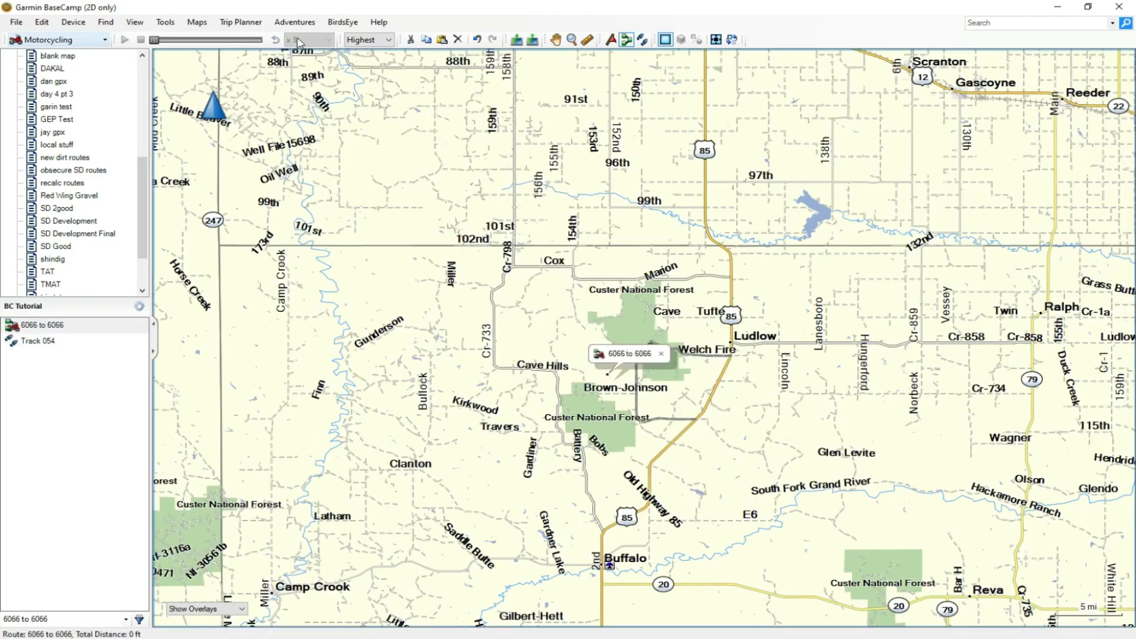
left_click(459, 40)
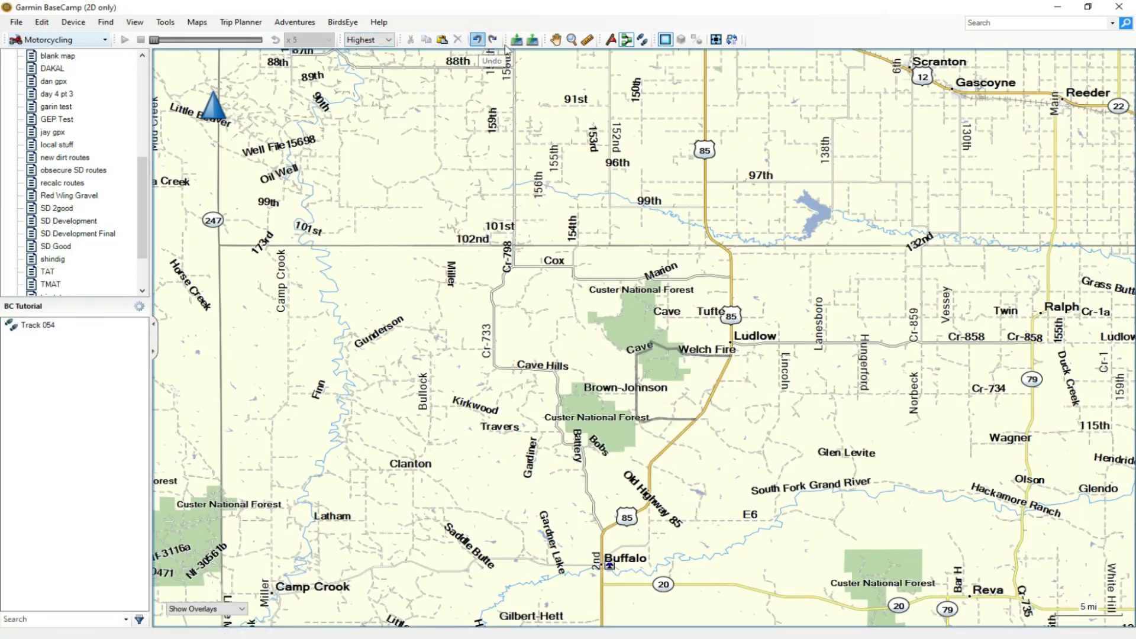
left_click(556, 40)
Create a route from the joined track Track 054 and reselect the original track to compare the two on the map
scroll(665, 367, "up", 4)
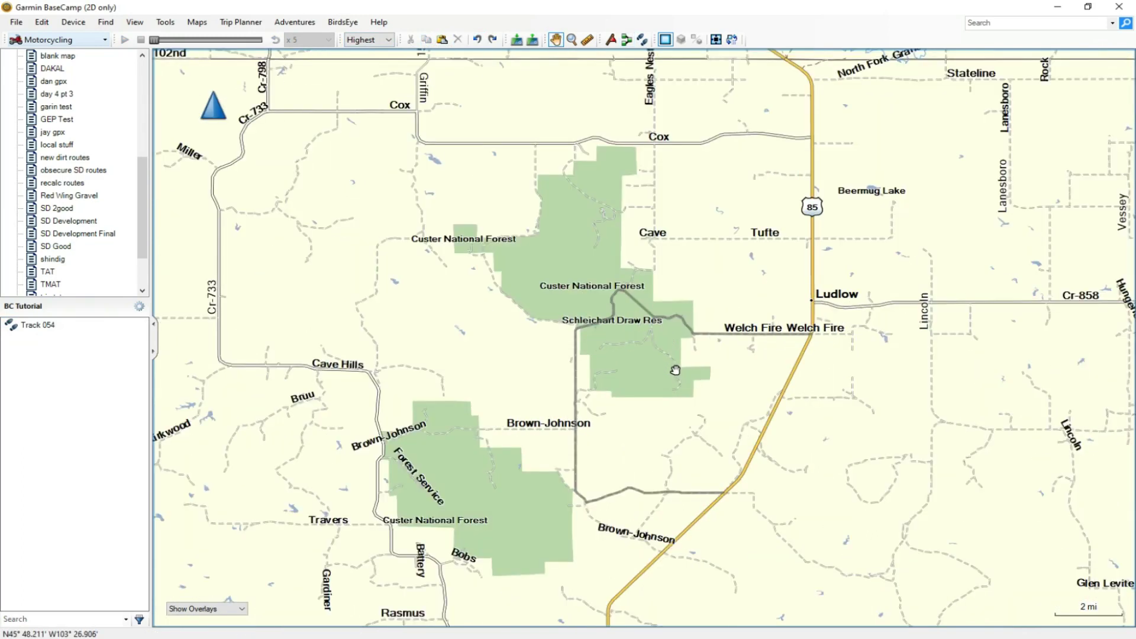
left_click_drag(621, 401, 582, 319)
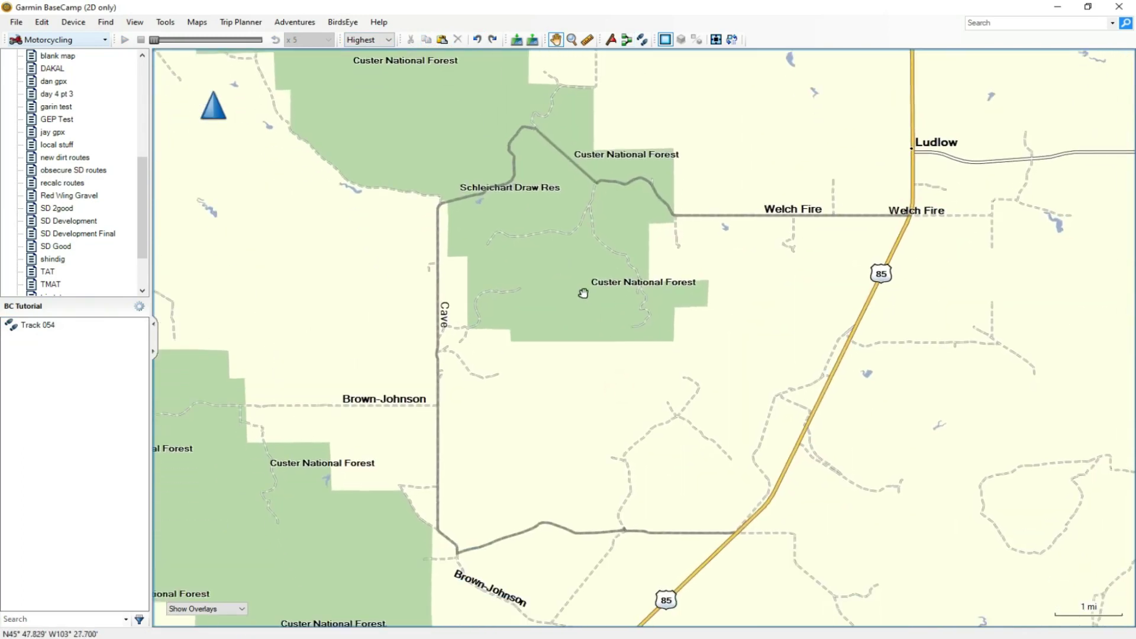
left_click(570, 531)
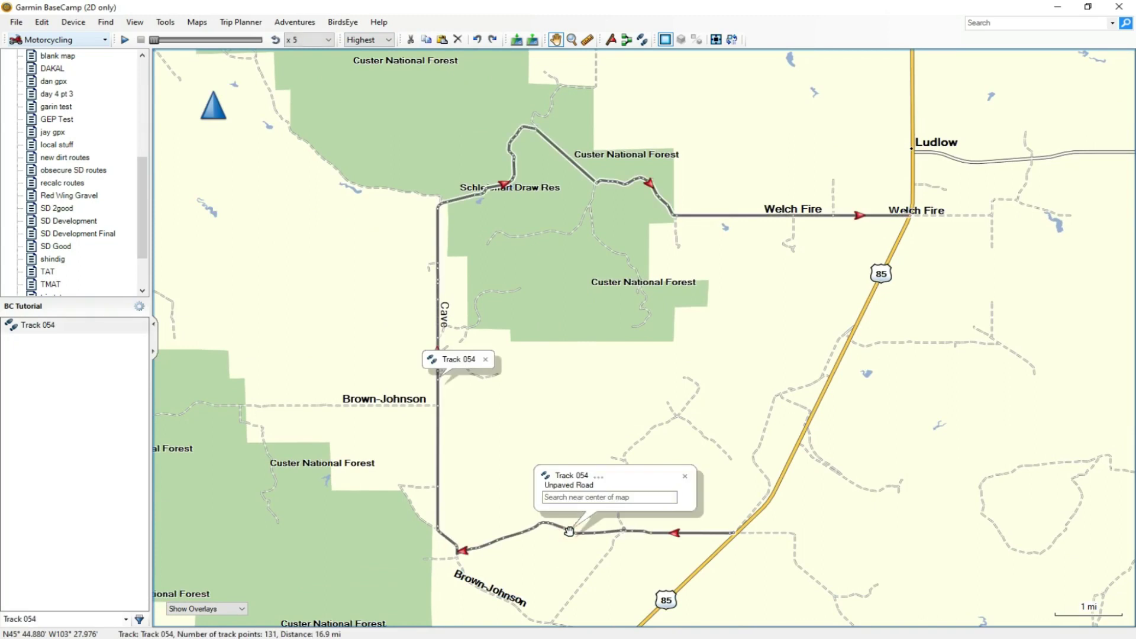
right_click(55, 329)
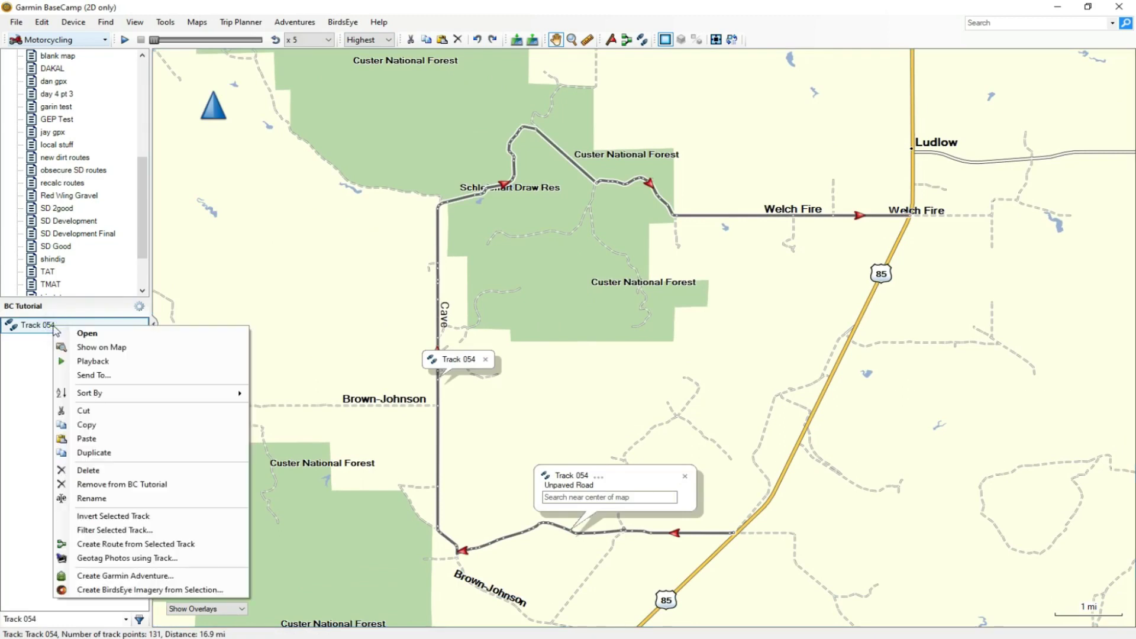
left_click(132, 543)
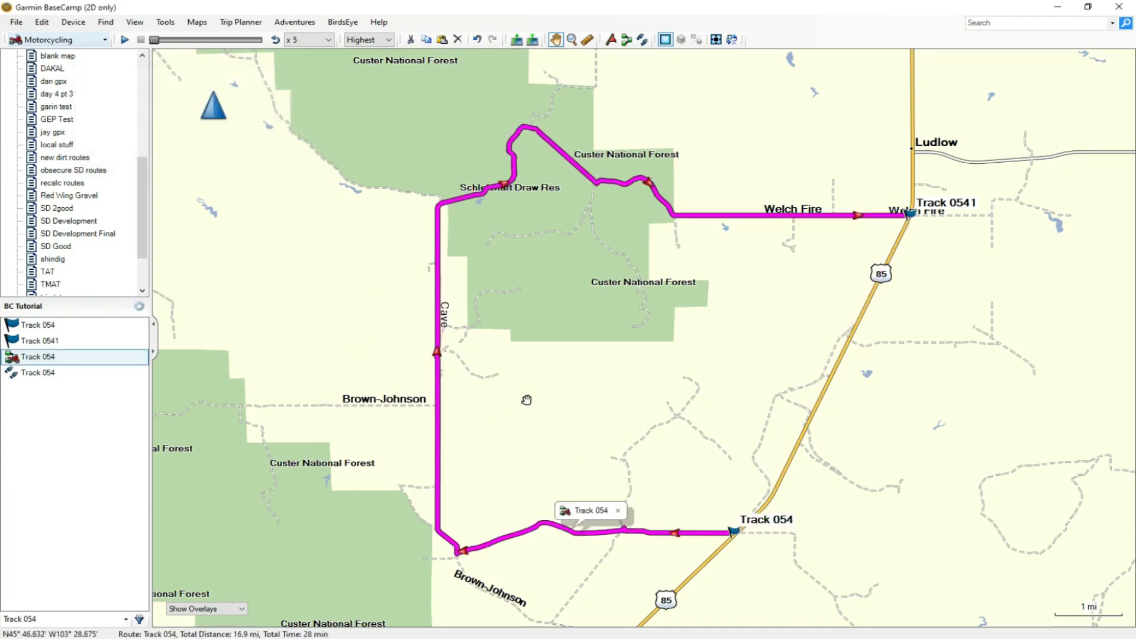
scroll(526, 400, "down", 1)
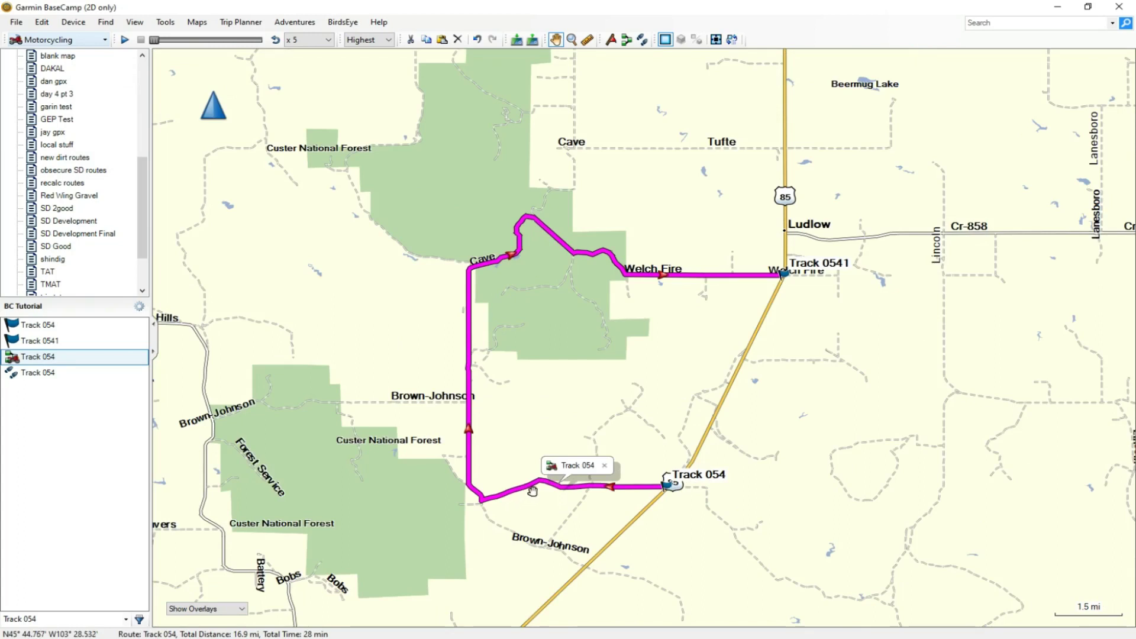
left_click(39, 374)
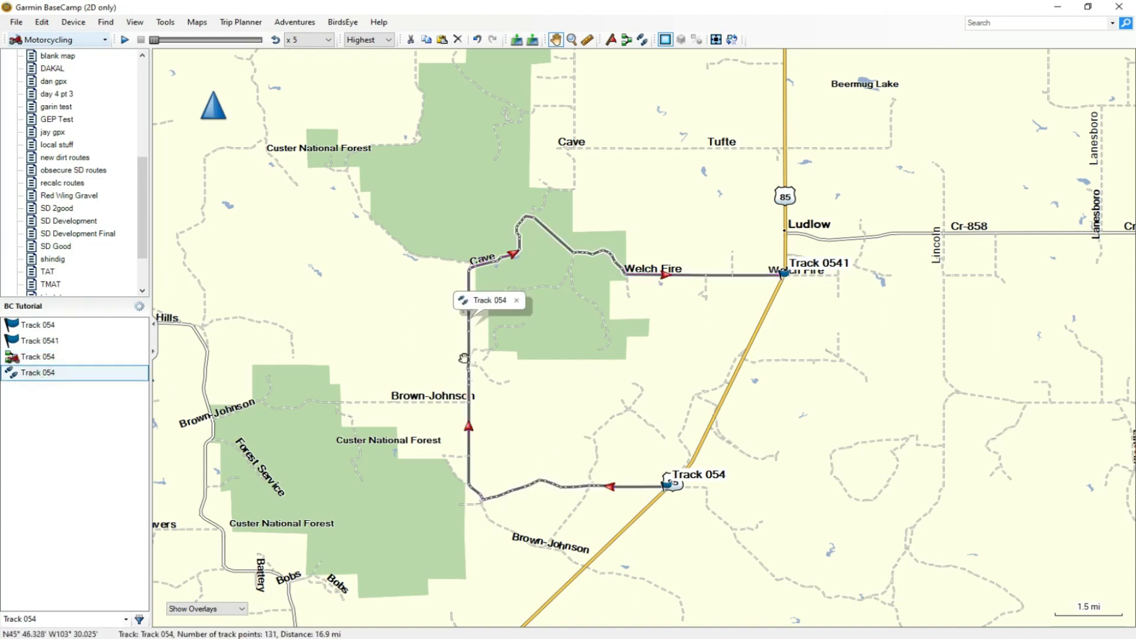
left_click(515, 297)
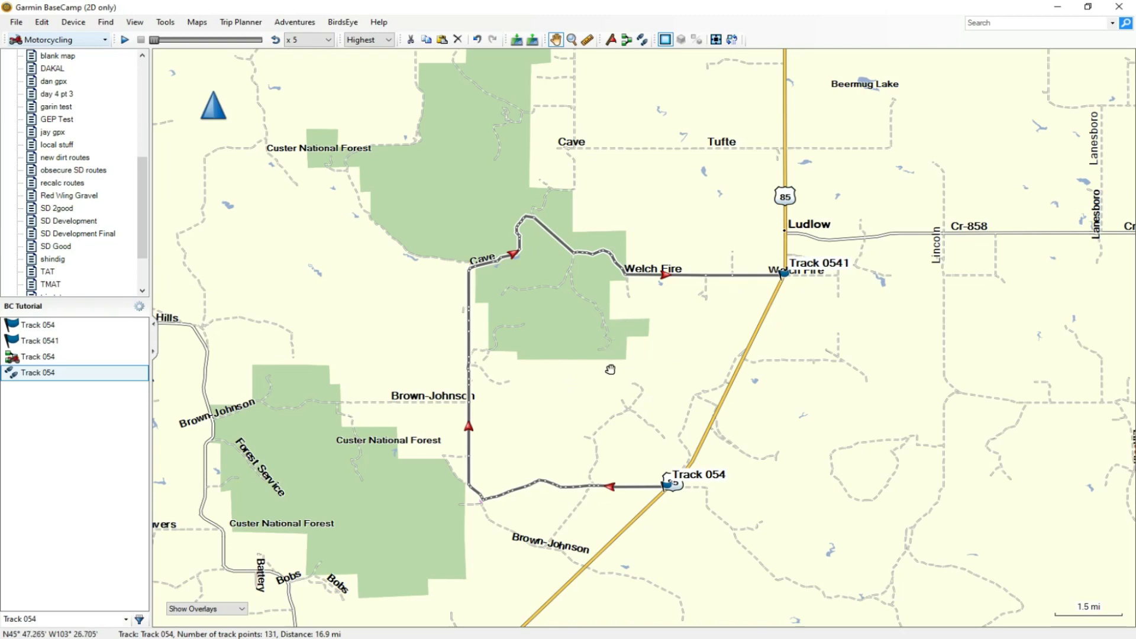
Create a route of about 61 mi from waypoint Track 0541 at Welch Fire through a point near Bucyrus to Hettinger
scroll(287, 366, "down", 3)
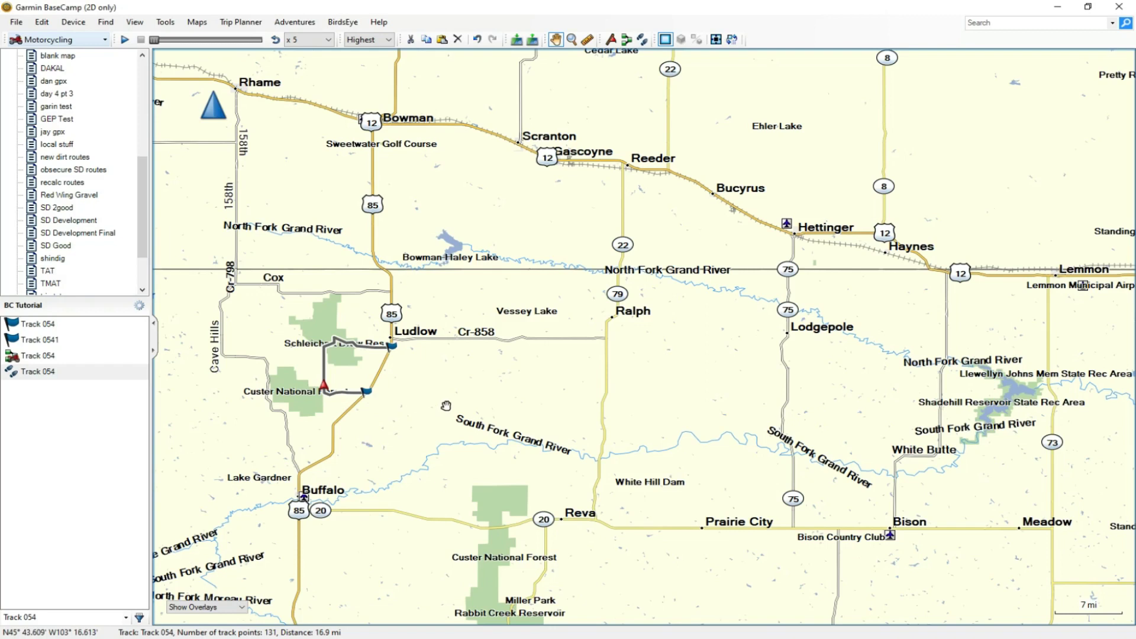
scroll(505, 370, "up", 1)
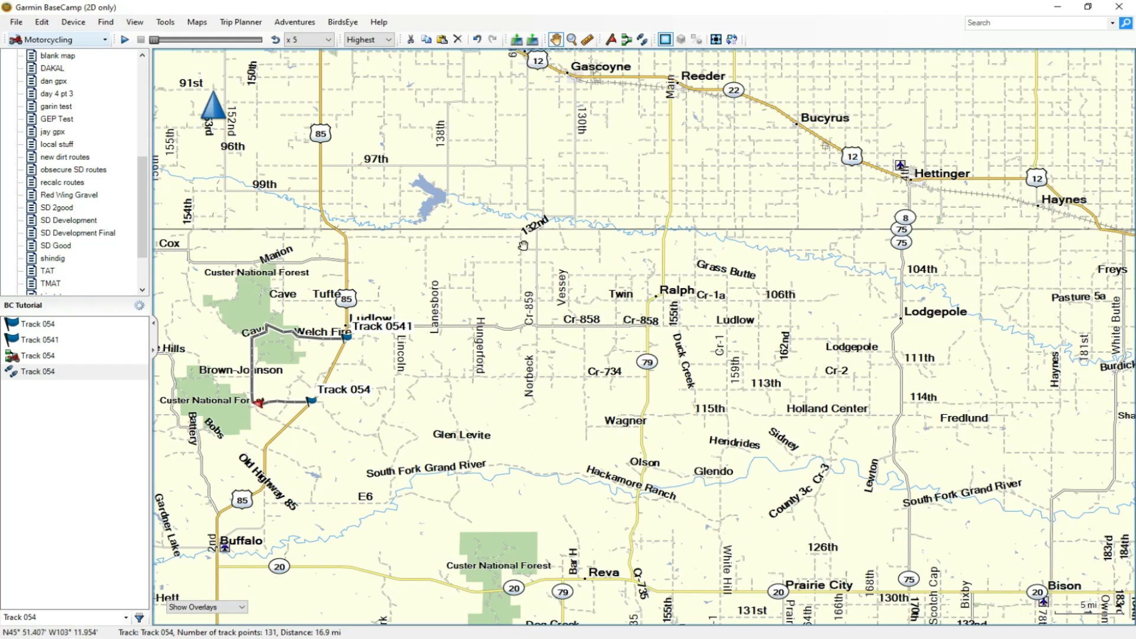
left_click(628, 44)
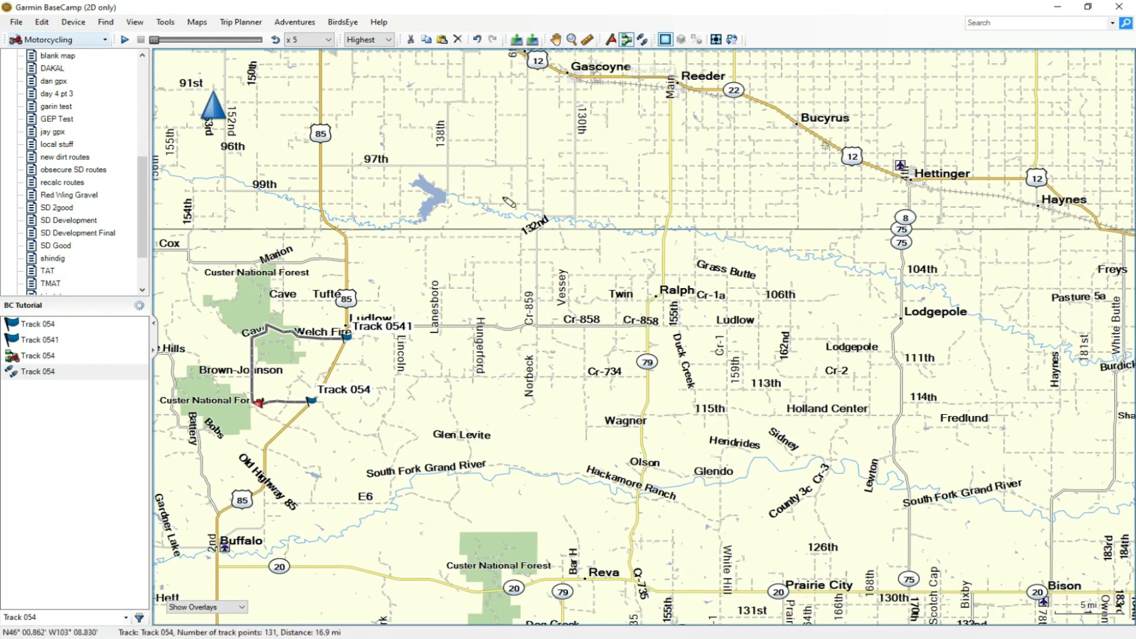
left_click(354, 336)
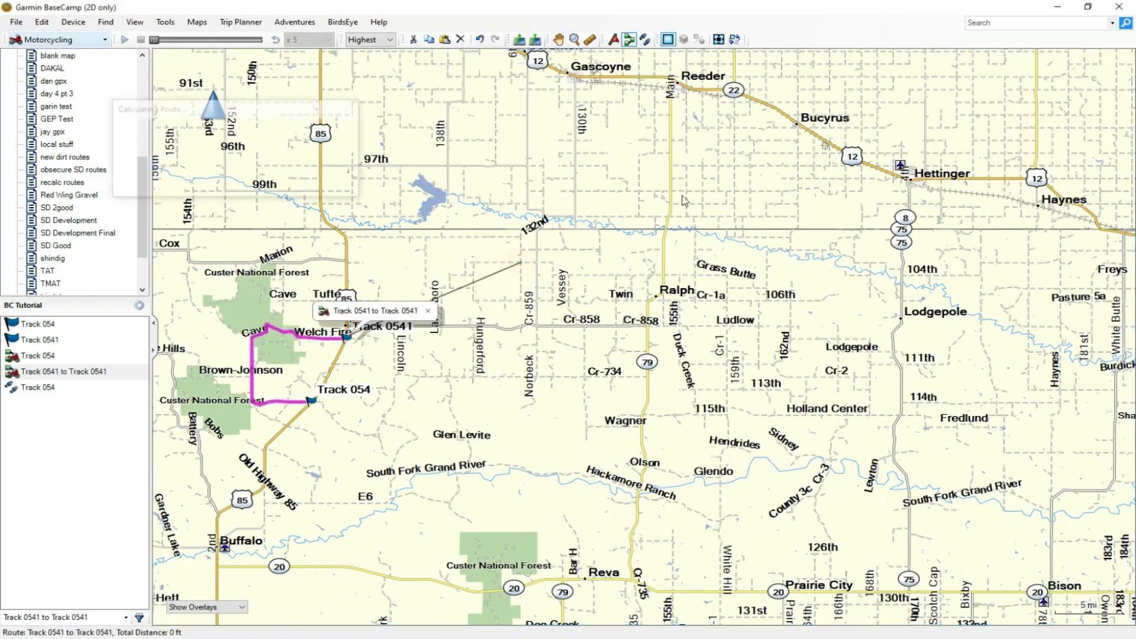
left_click(815, 103)
left_click(950, 152)
Extend the route from Hettinger to Lemmon for a total length of about 90 mi and finish the route
scroll(952, 155, "down", 1)
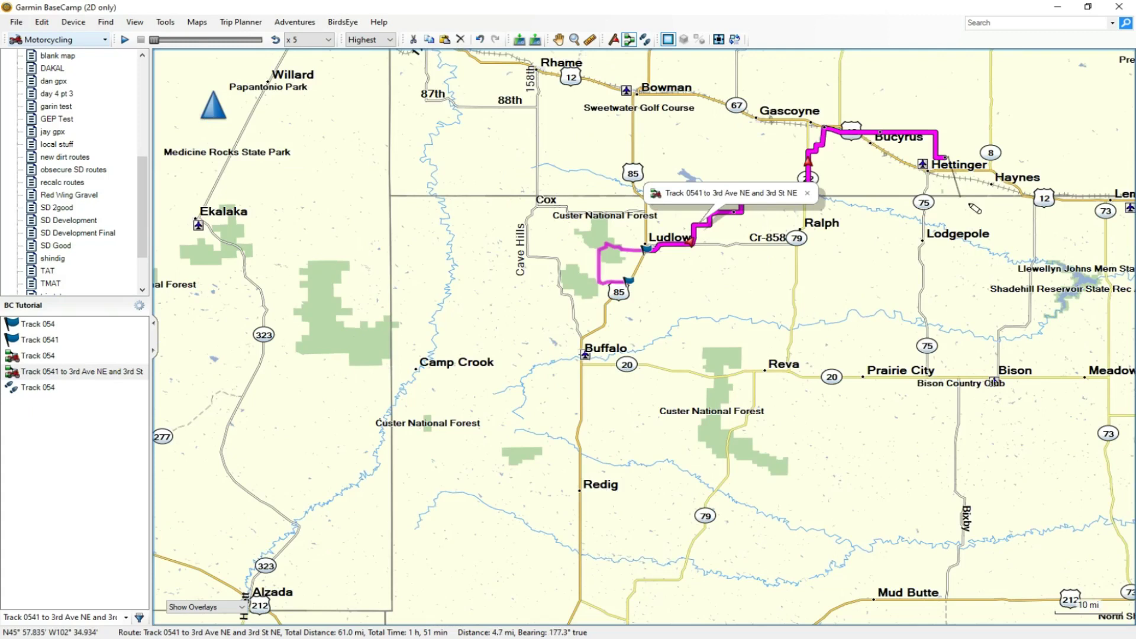
key("Right")
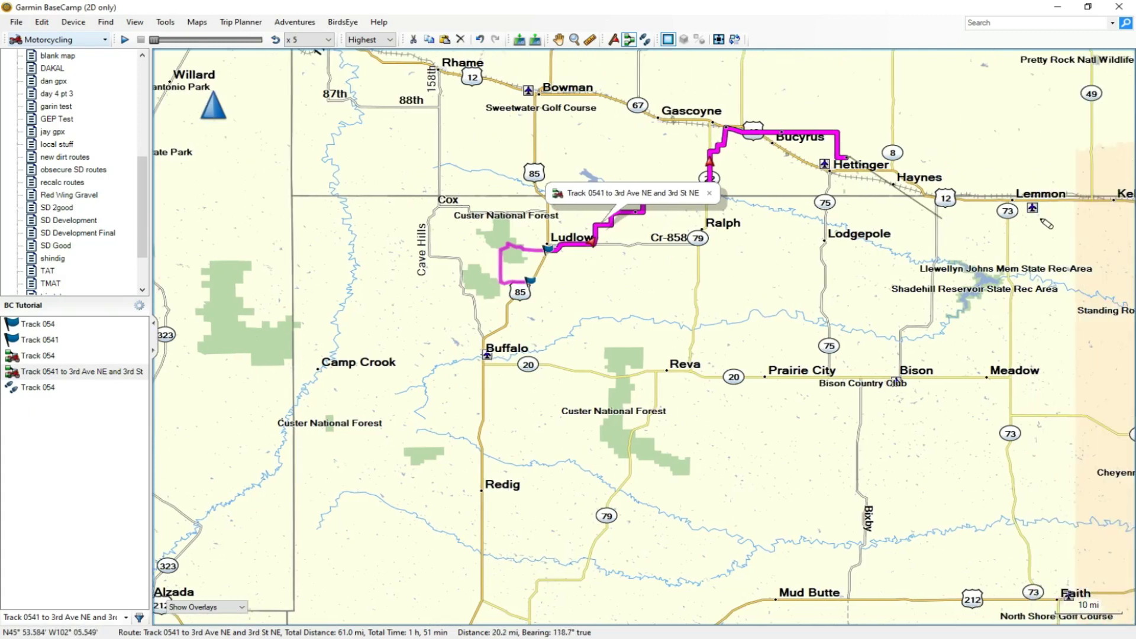
scroll(1047, 223, "up", 3)
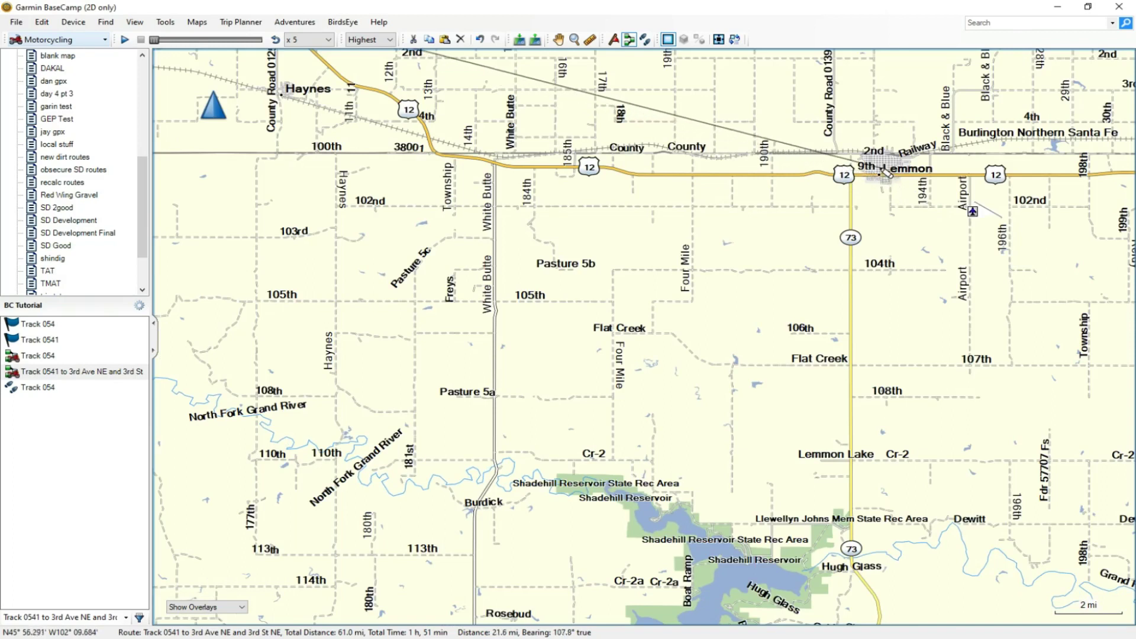
left_click(884, 168)
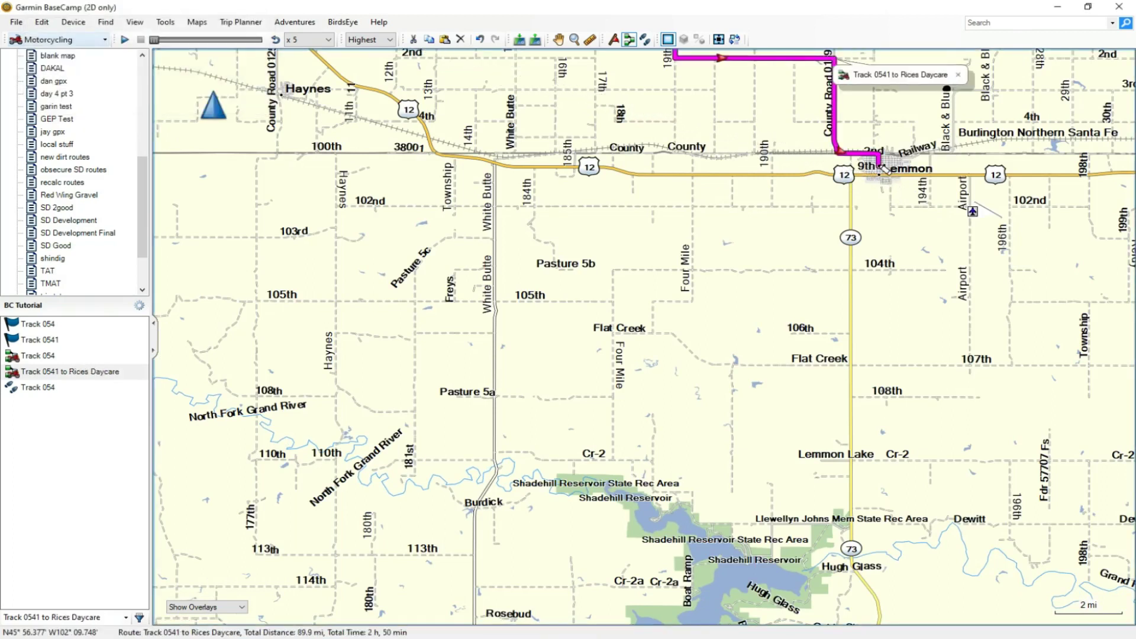
scroll(883, 171, "down", 2)
scroll(899, 229, "down", 1)
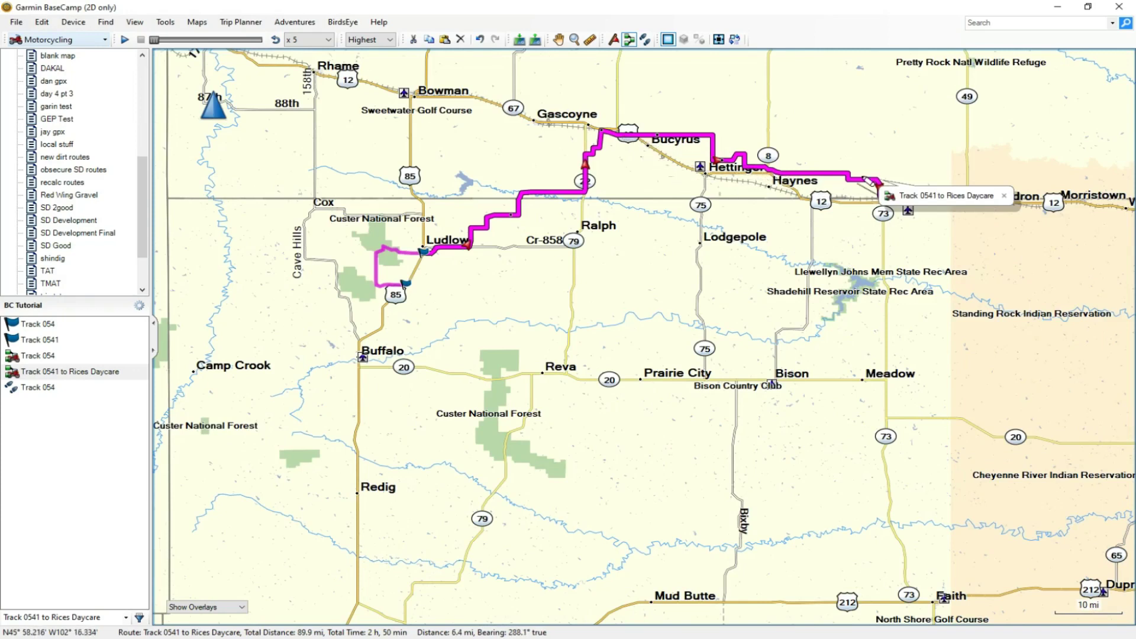
scroll(862, 175, "up", 1)
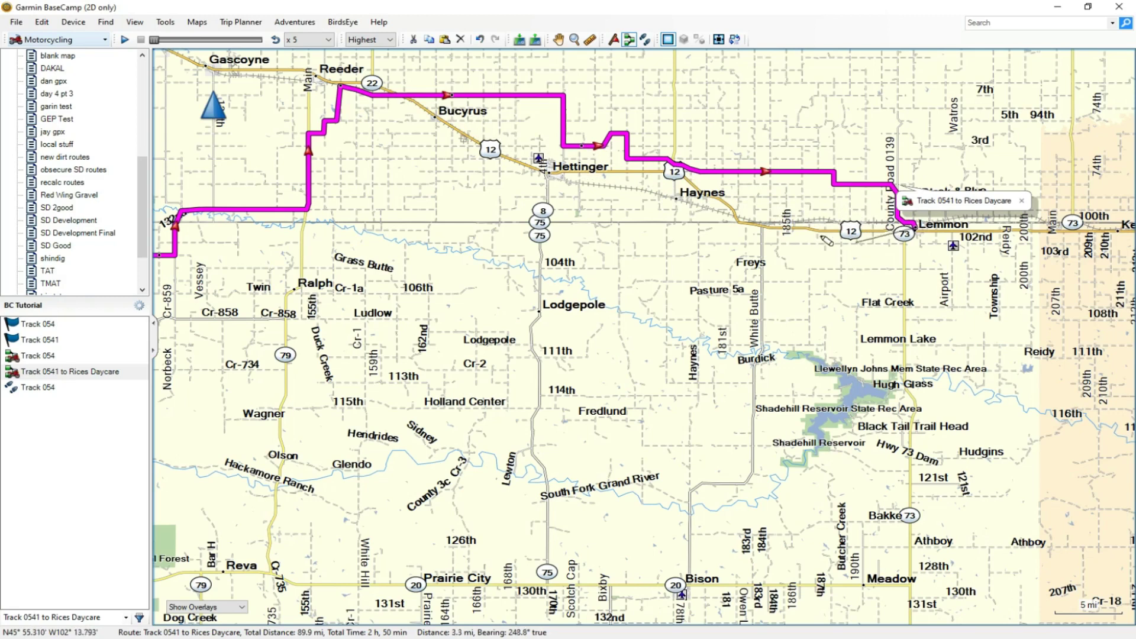
scroll(870, 239, "down", 1)
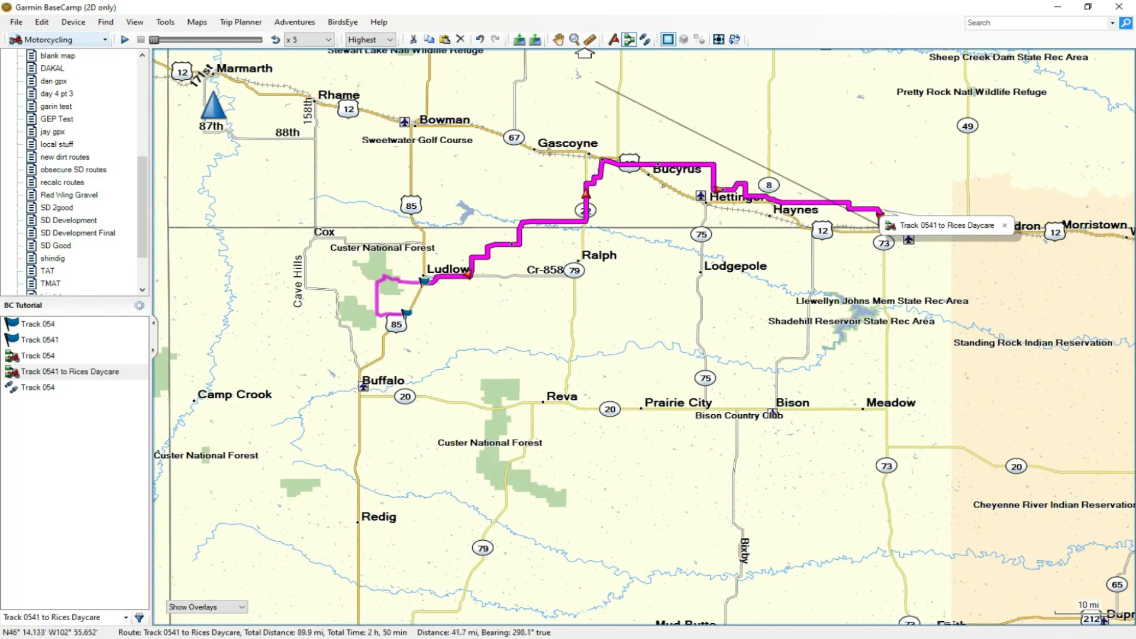
left_click(558, 39)
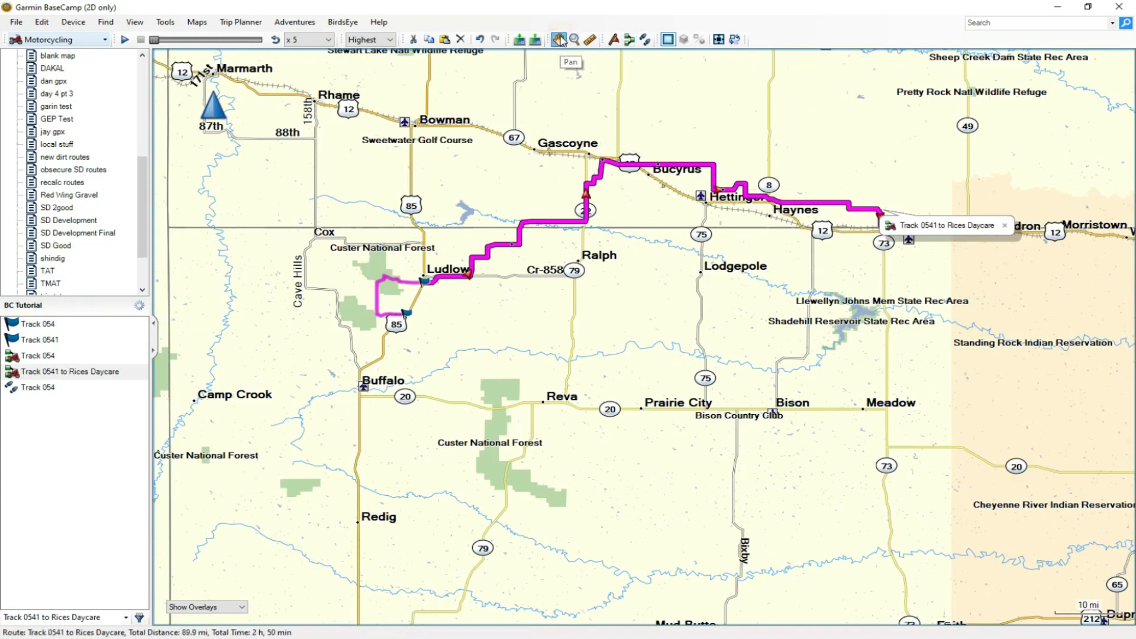
Create a track from the route to Lemmon and remove that route from the BC Tutorial list
right_click(53, 373)
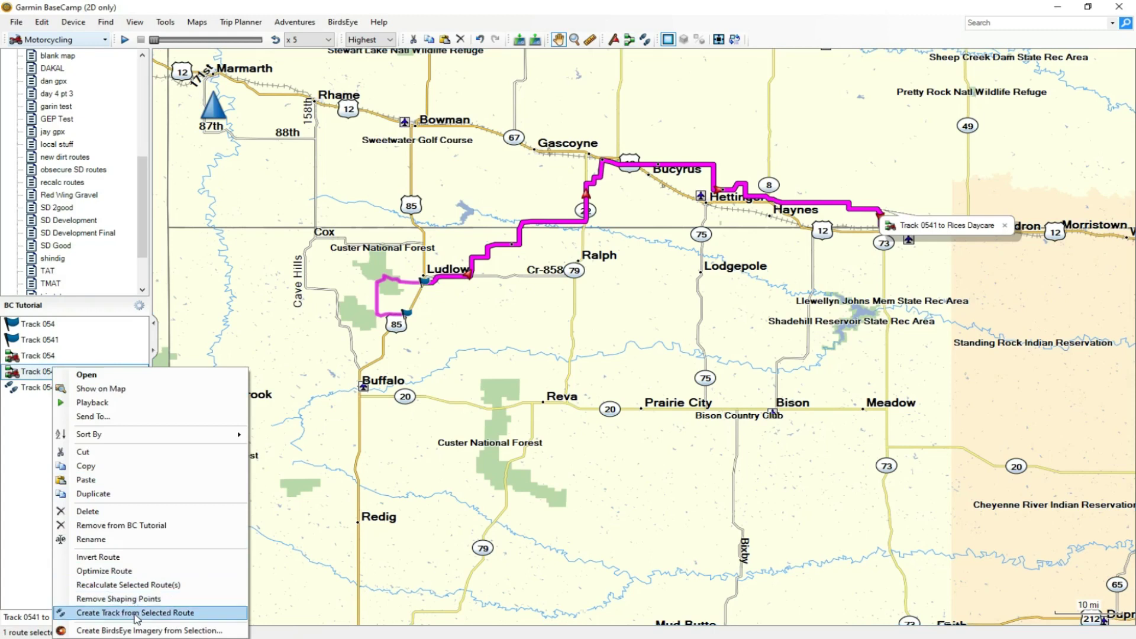
left_click(135, 613)
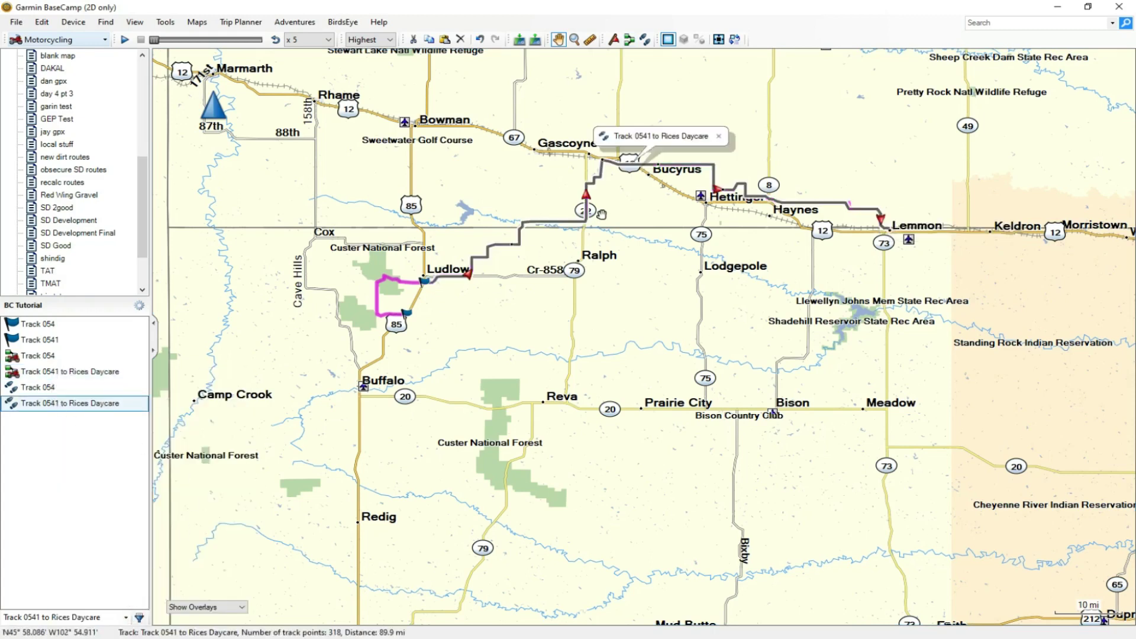
left_click(85, 375)
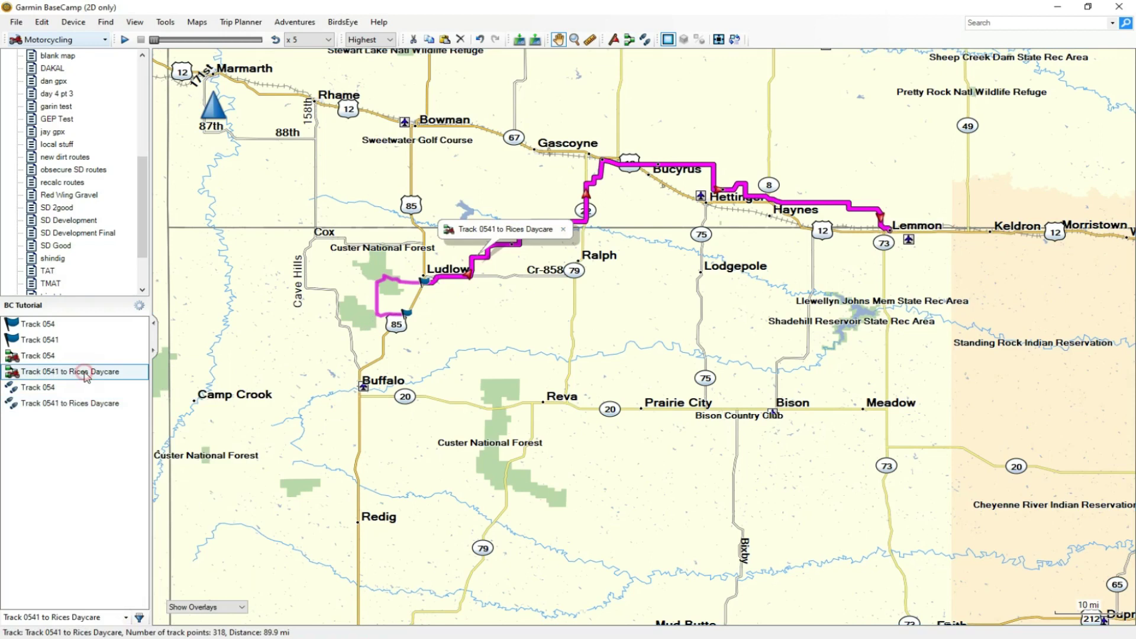
right_click(85, 373)
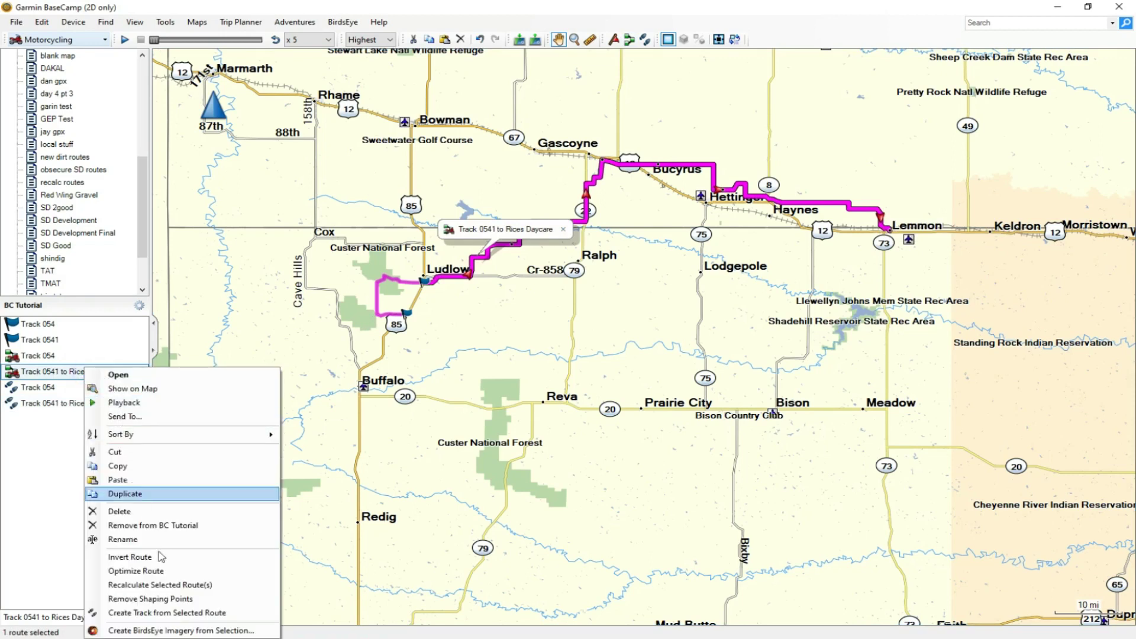
left_click(161, 525)
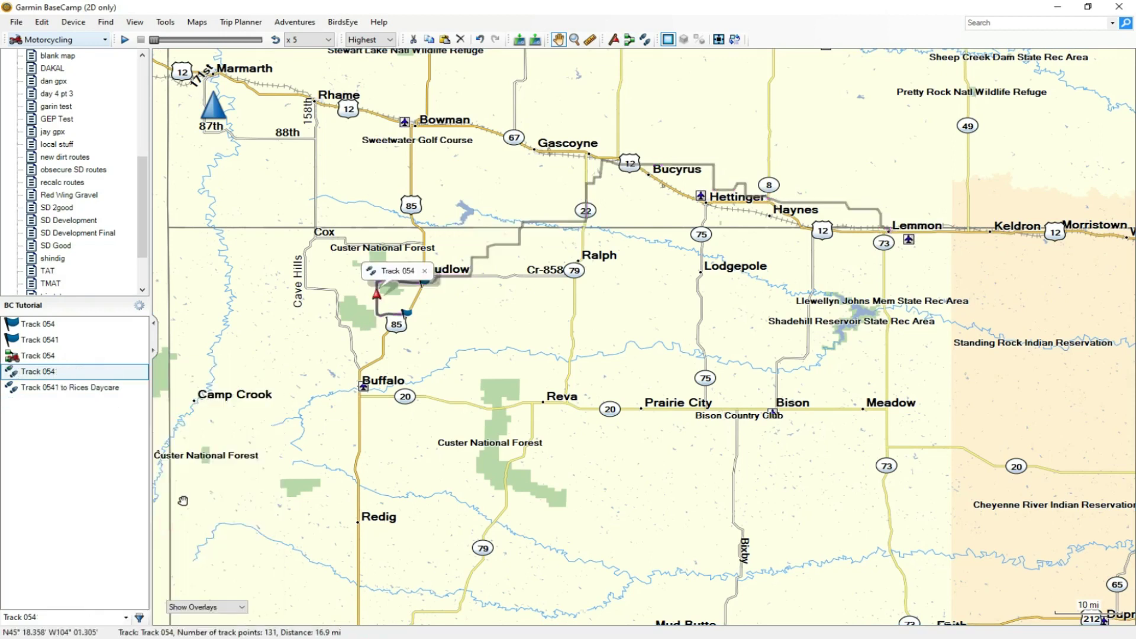
Remove the route named Track 054 from the BC Tutorial list, keeping the track of the same name
left_click(48, 358)
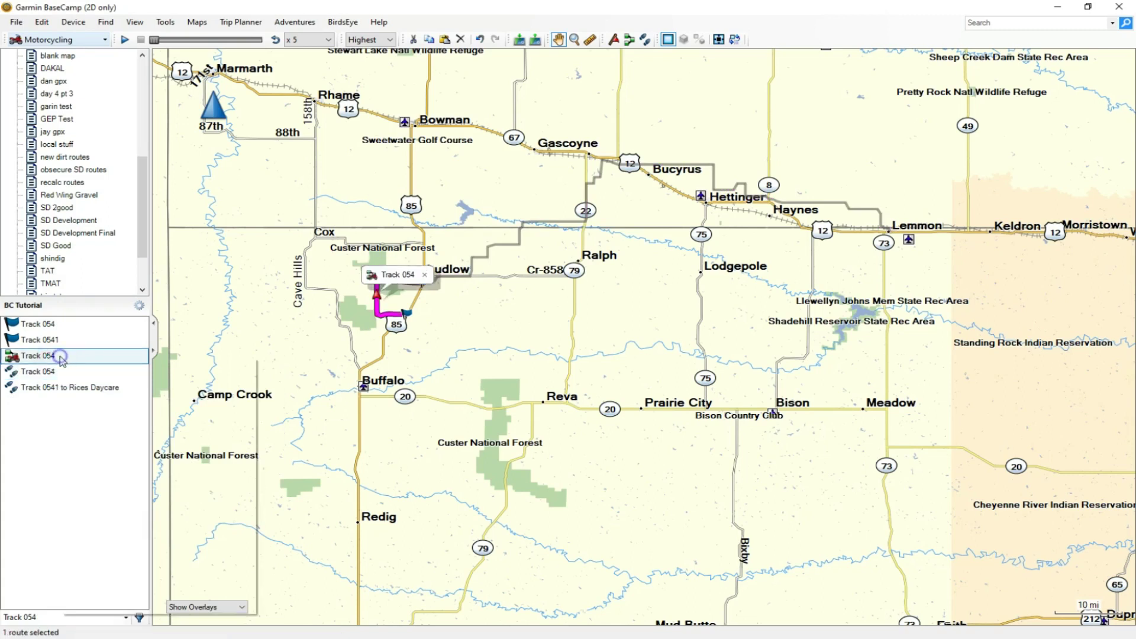
right_click(60, 357)
left_click(141, 512)
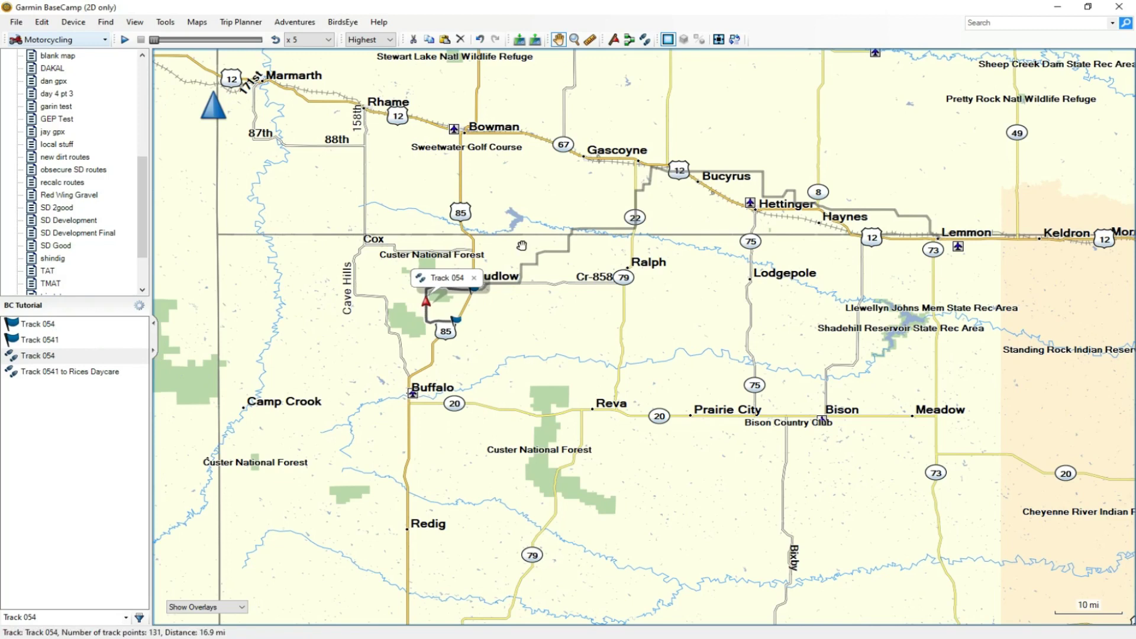
Delete both waypoints, Track 054 and Track 0541, leaving the two tracks in the BC Tutorial list
left_click(50, 327)
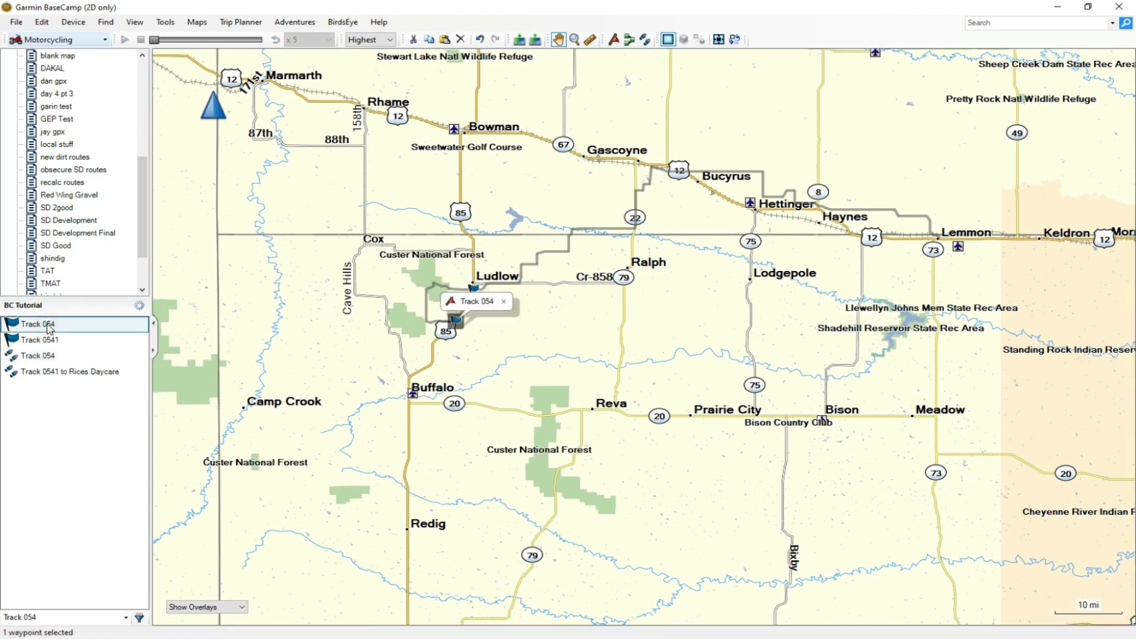
key("shift+Down")
right_click(50, 329)
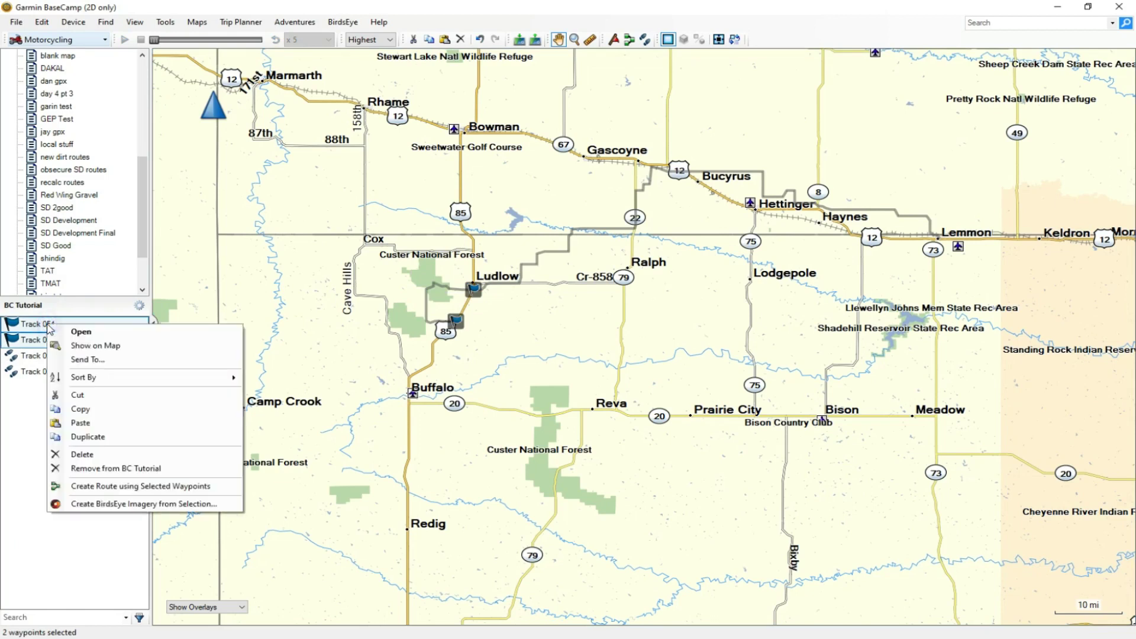
left_click(92, 454)
left_click(611, 355)
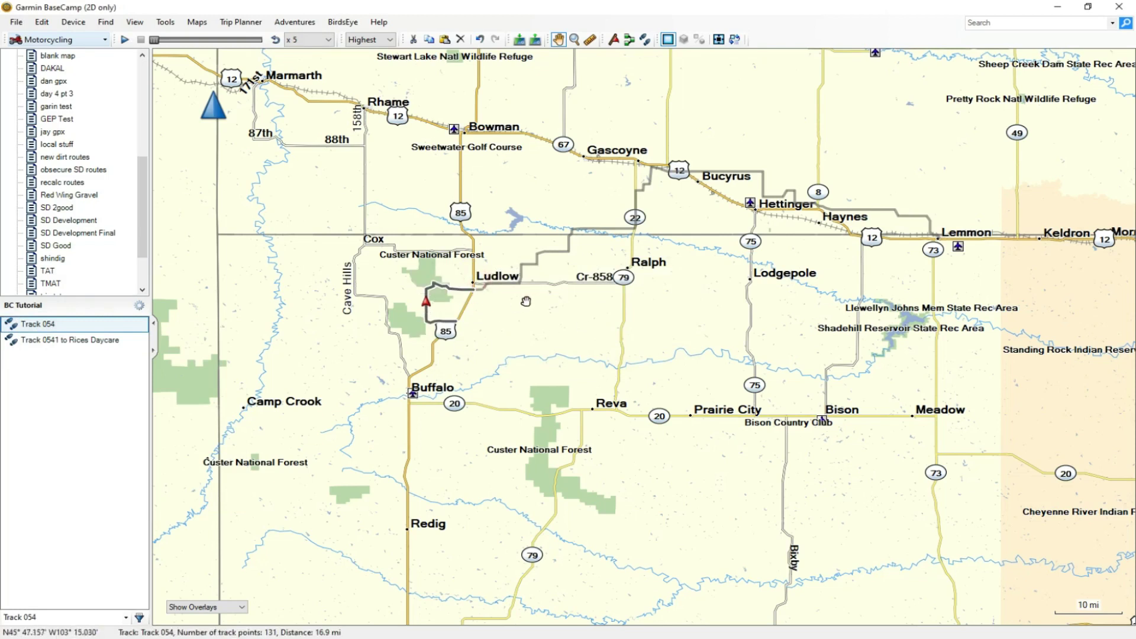
Examine the properties of the track Track 054 and close them without changing anything
scroll(519, 291, "up", 1)
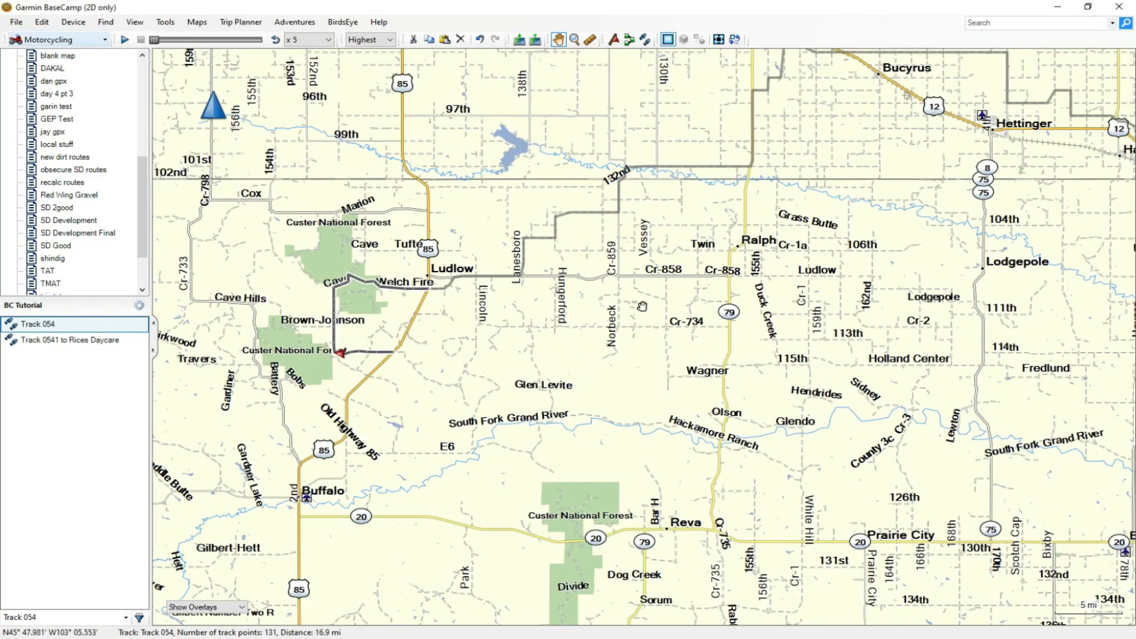
double_click(362, 351)
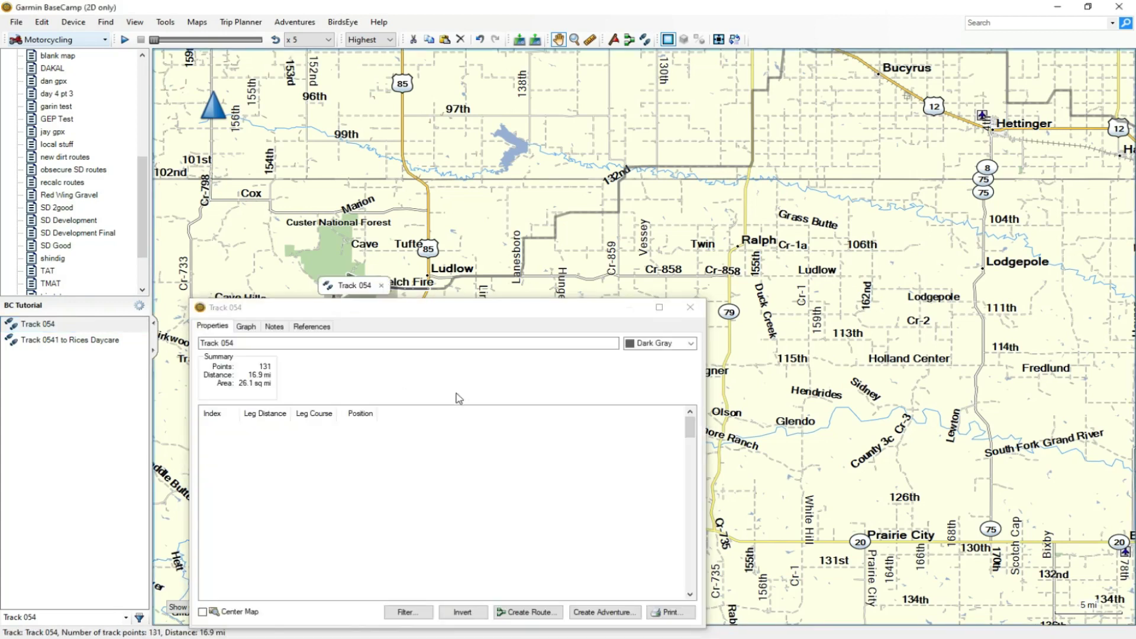
left_click(690, 308)
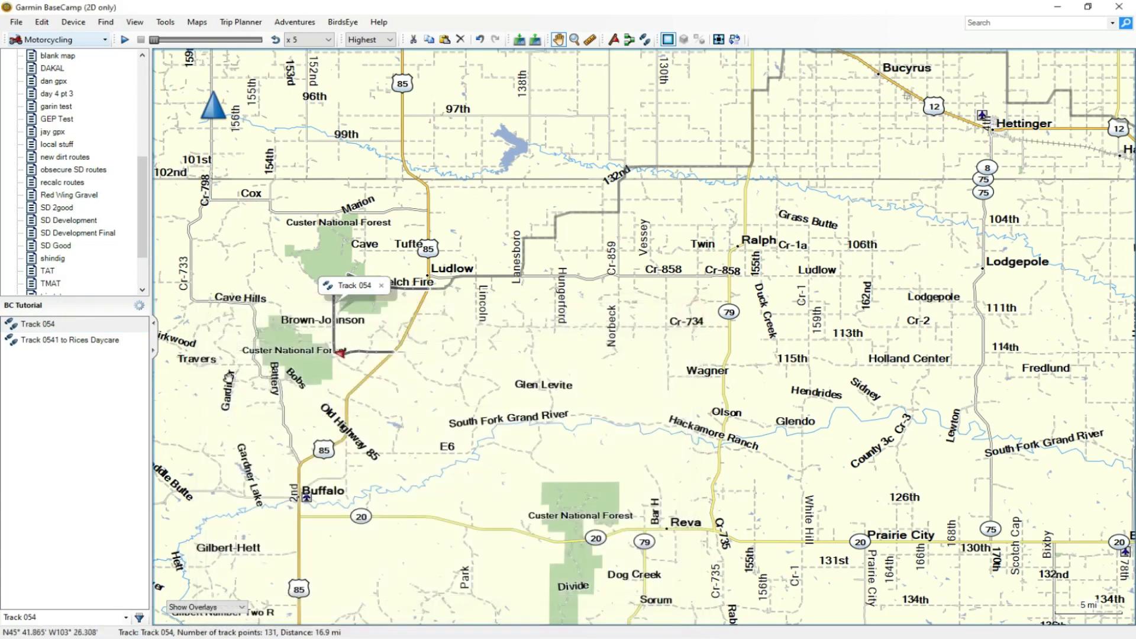
Set the colour of the track Track 054 to Red in its properties
double_click(67, 326)
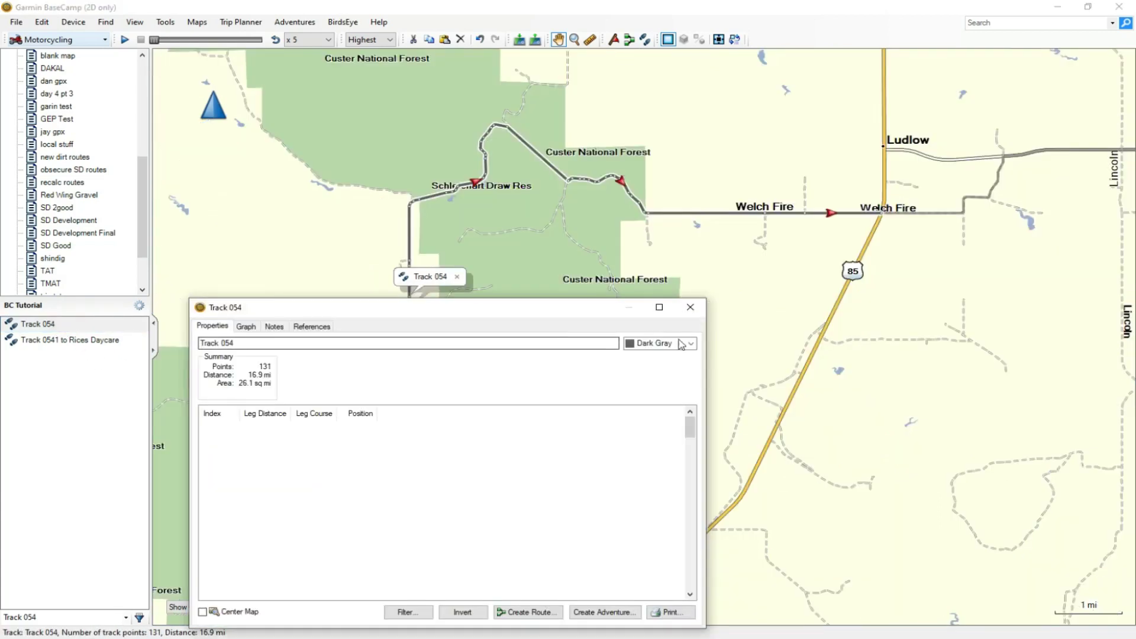
left_click(689, 343)
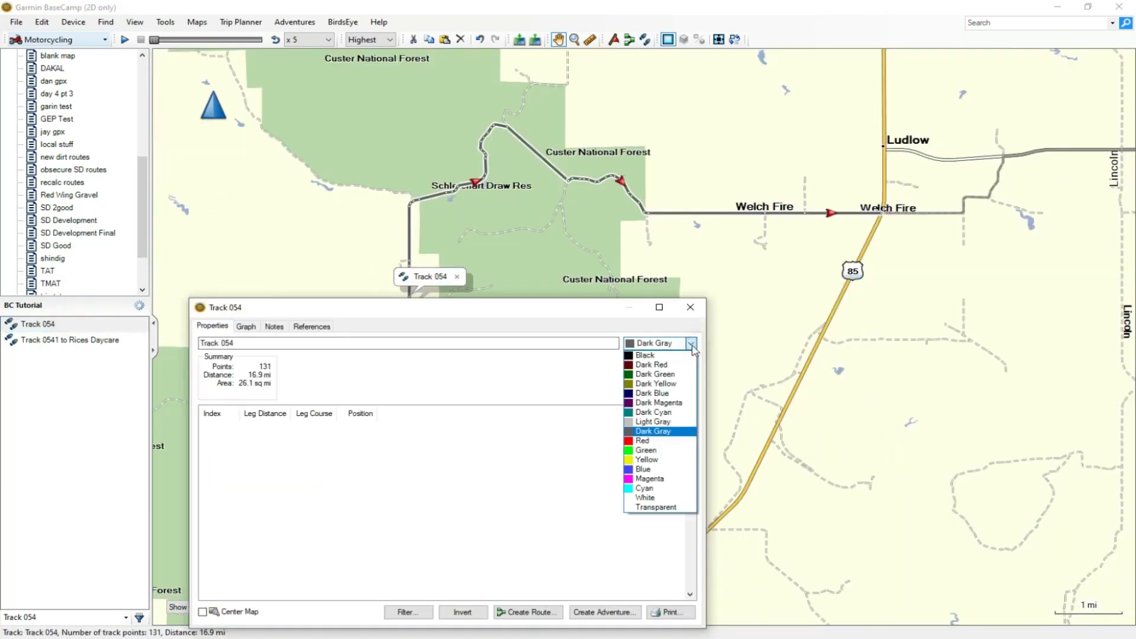
left_click(641, 448)
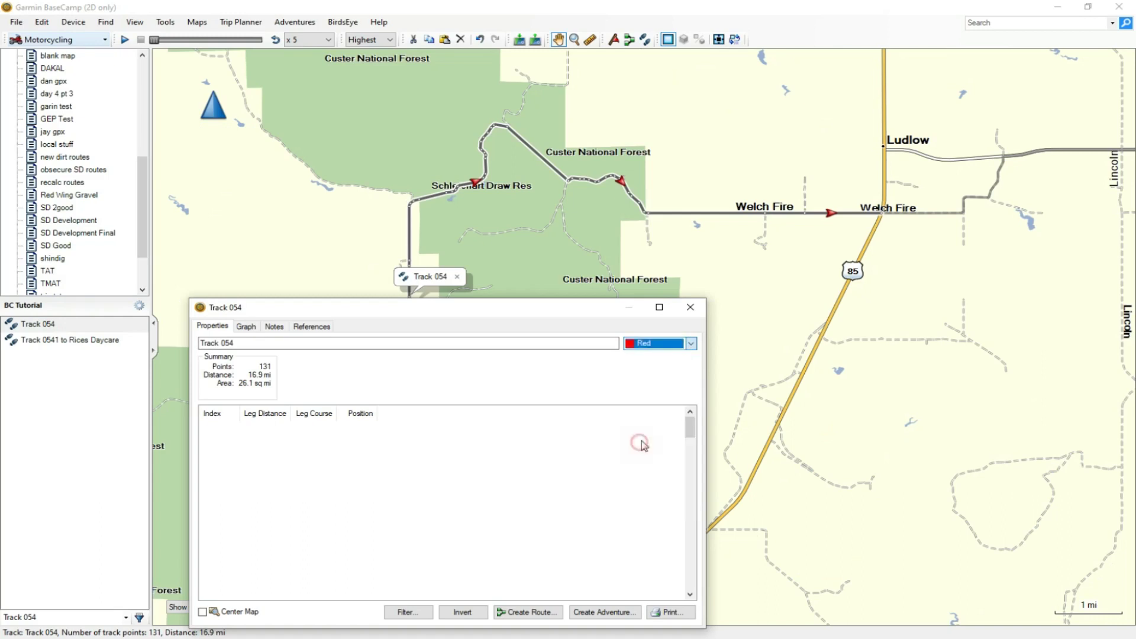
left_click(690, 306)
Set the colour of the track Track 0541 to Rices Daycare to Green in its properties
scroll(615, 355, "down", 2)
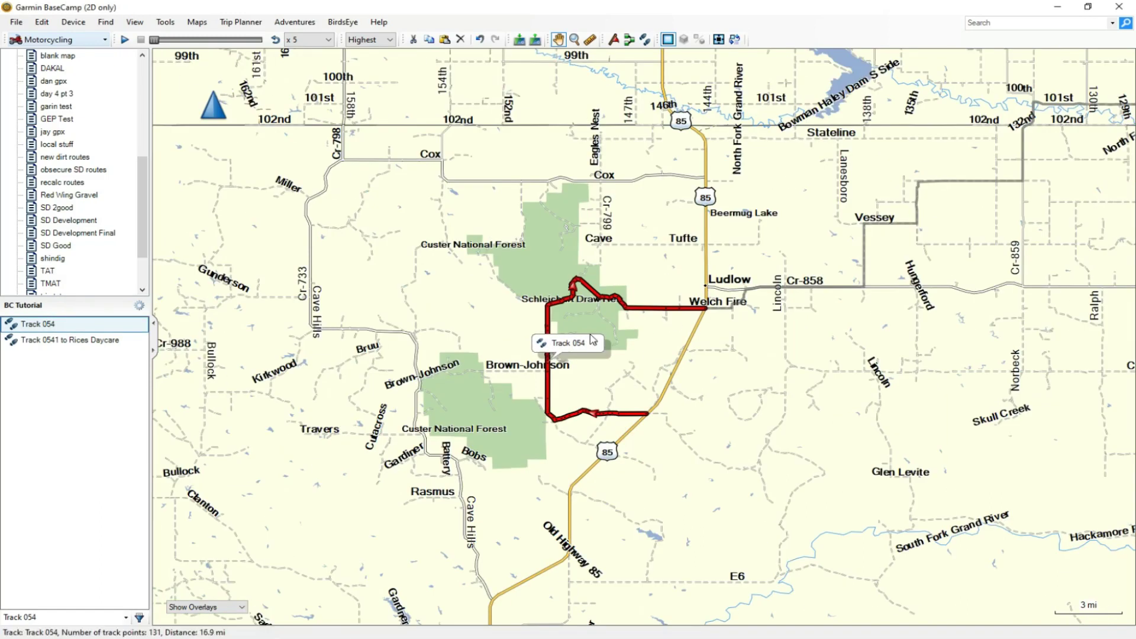
double_click(793, 289)
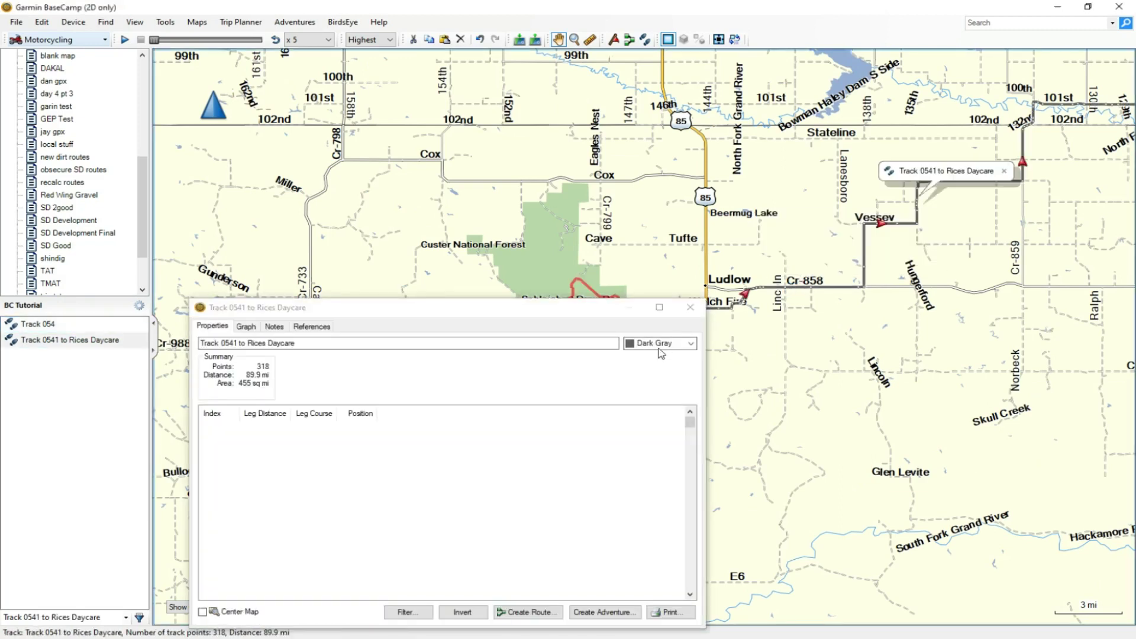
left_click(692, 346)
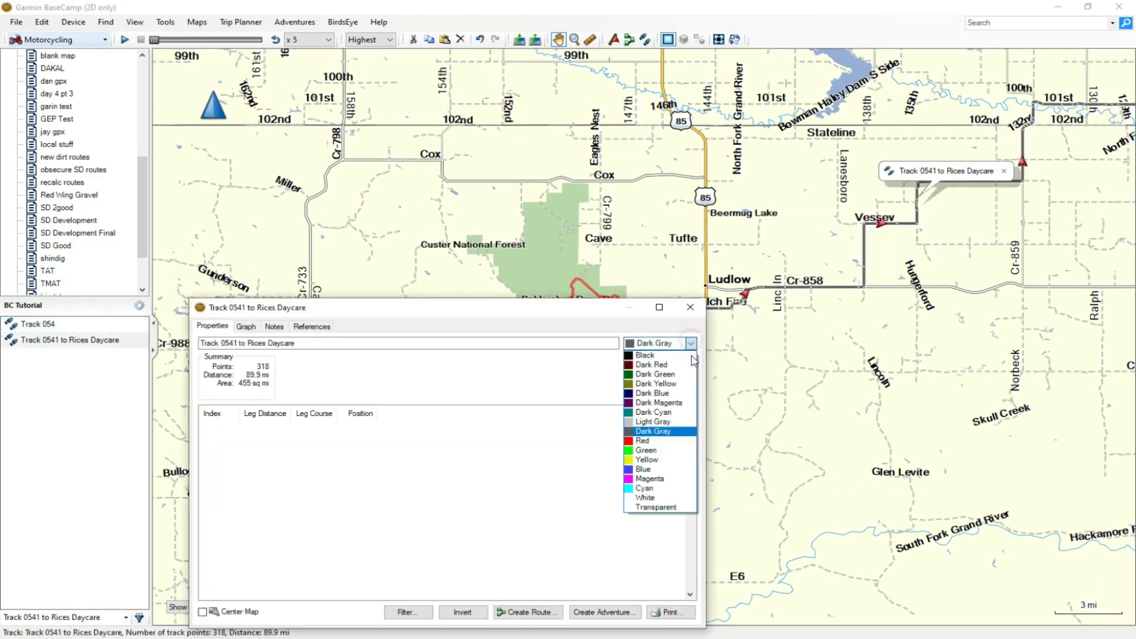
left_click(651, 452)
left_click(690, 307)
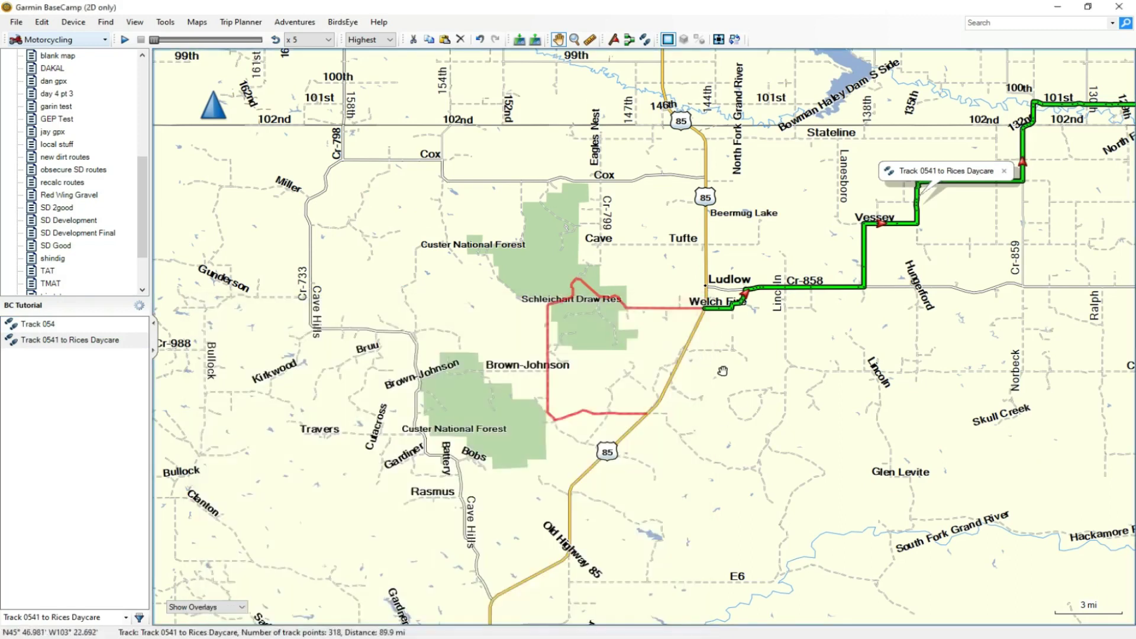
Rename the red track, Track 054, as AA one in the BC Tutorial list
left_click_drag(712, 393, 629, 368)
scroll(622, 368, "down", 3)
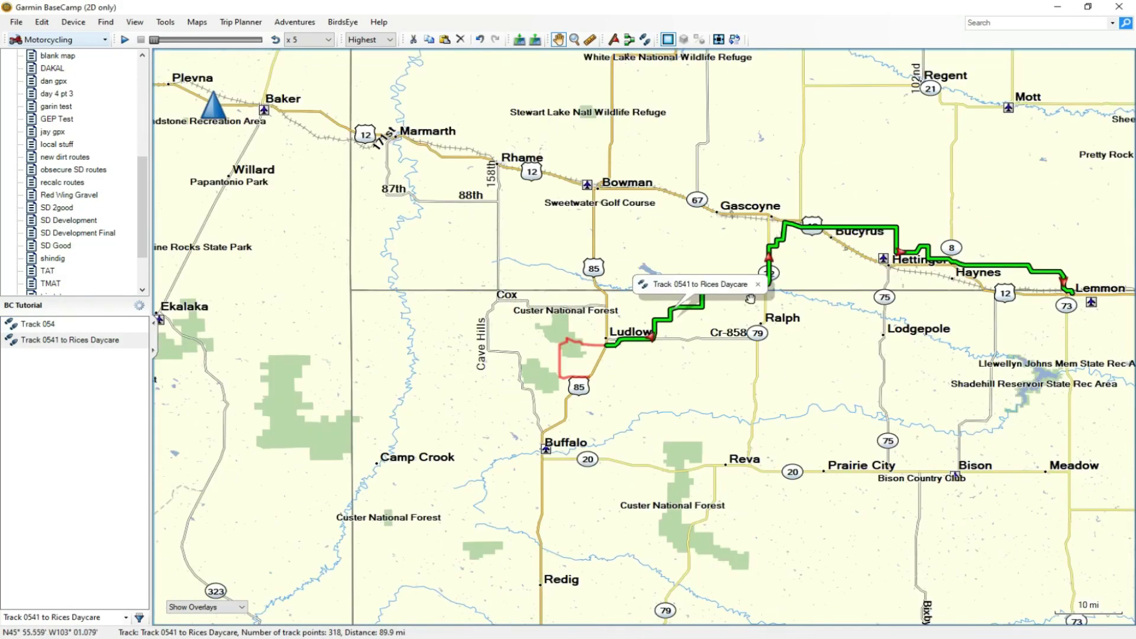
left_click_drag(821, 355, 705, 338)
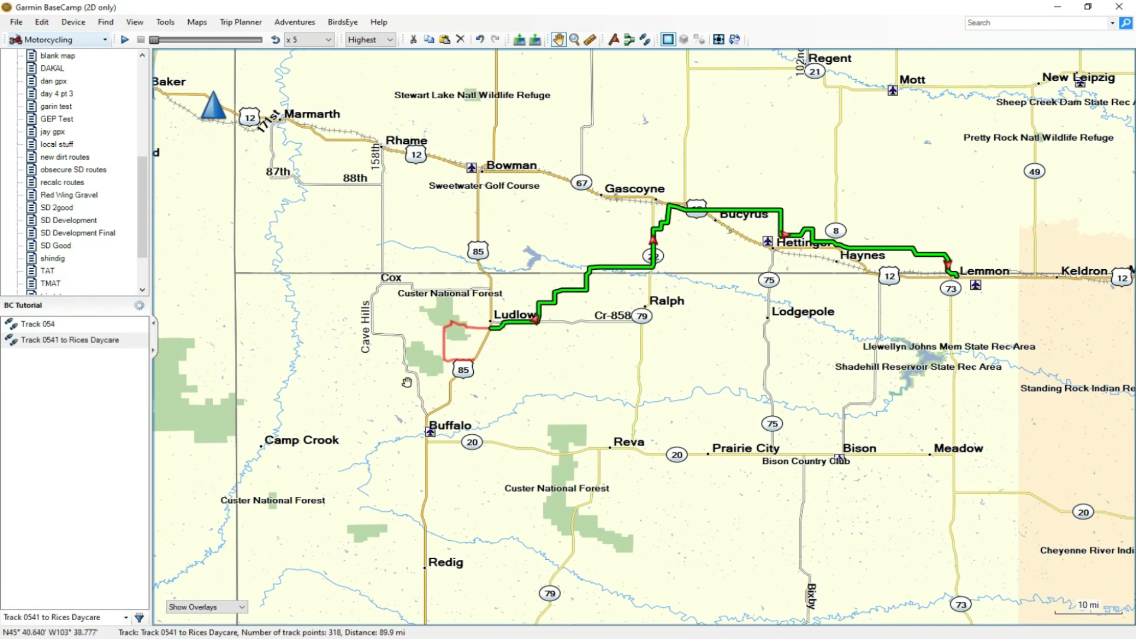
left_click(444, 347)
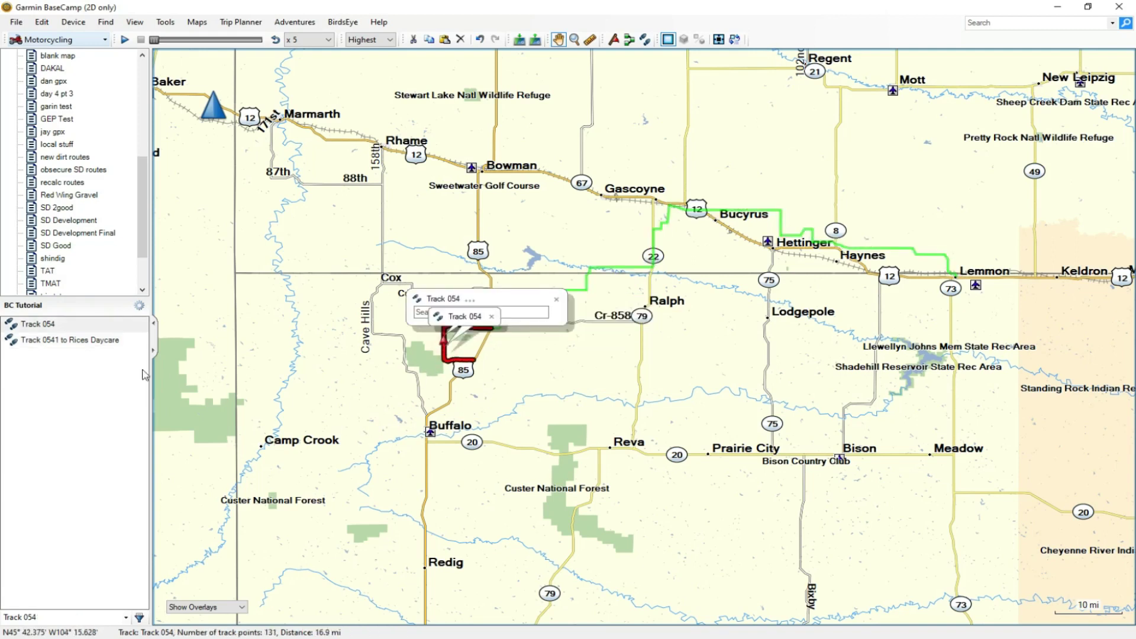
right_click(69, 327)
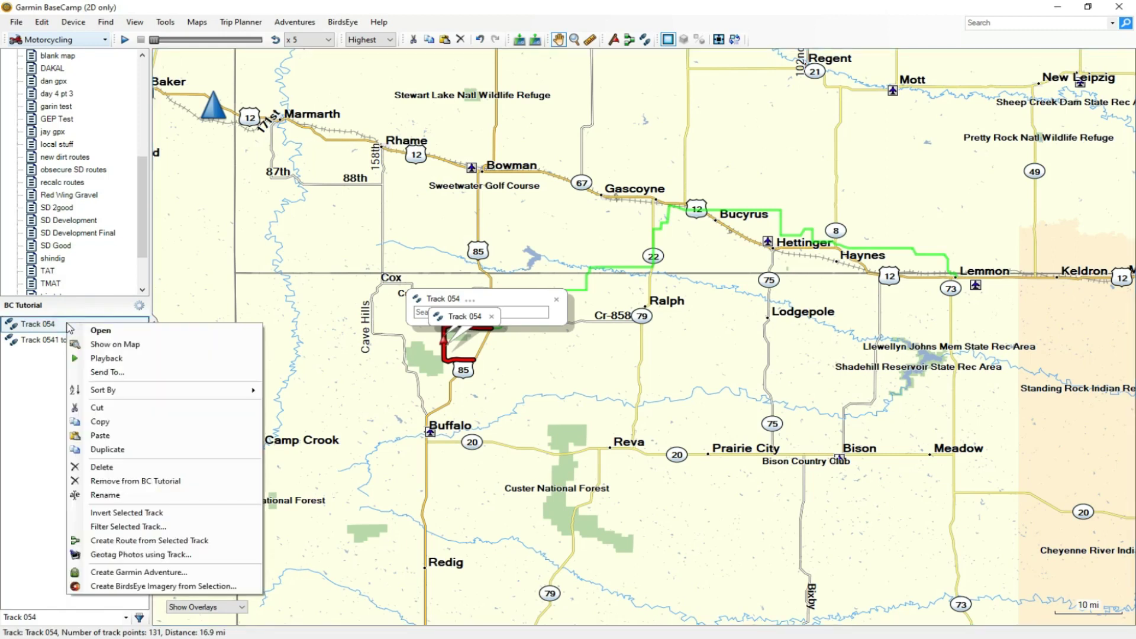
left_click(138, 494)
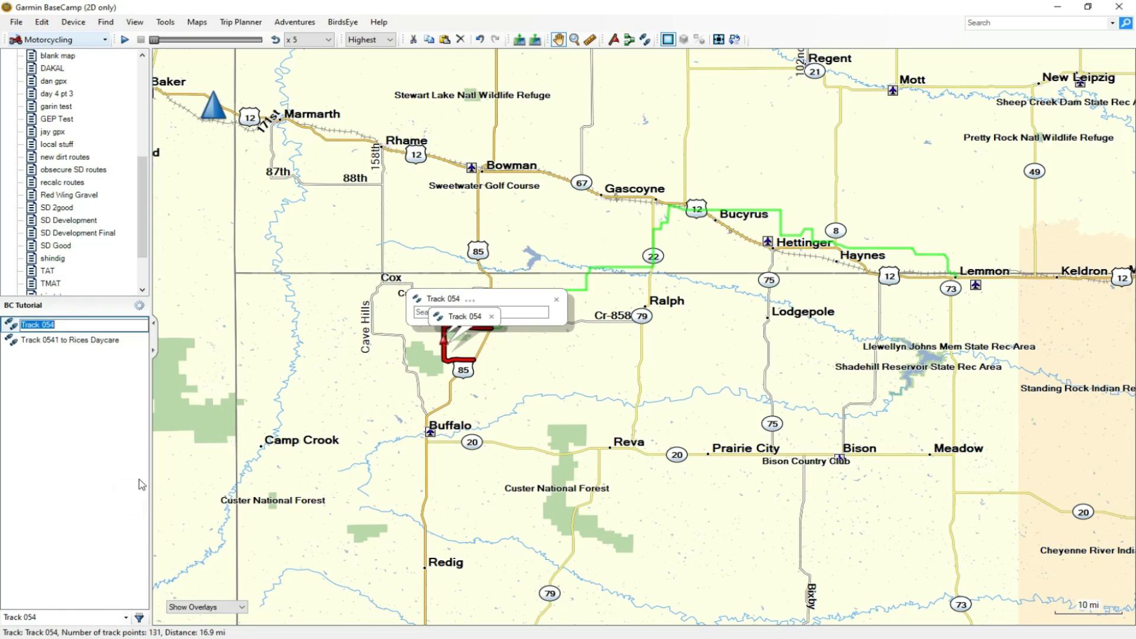
key("BackSpace")
key("Return")
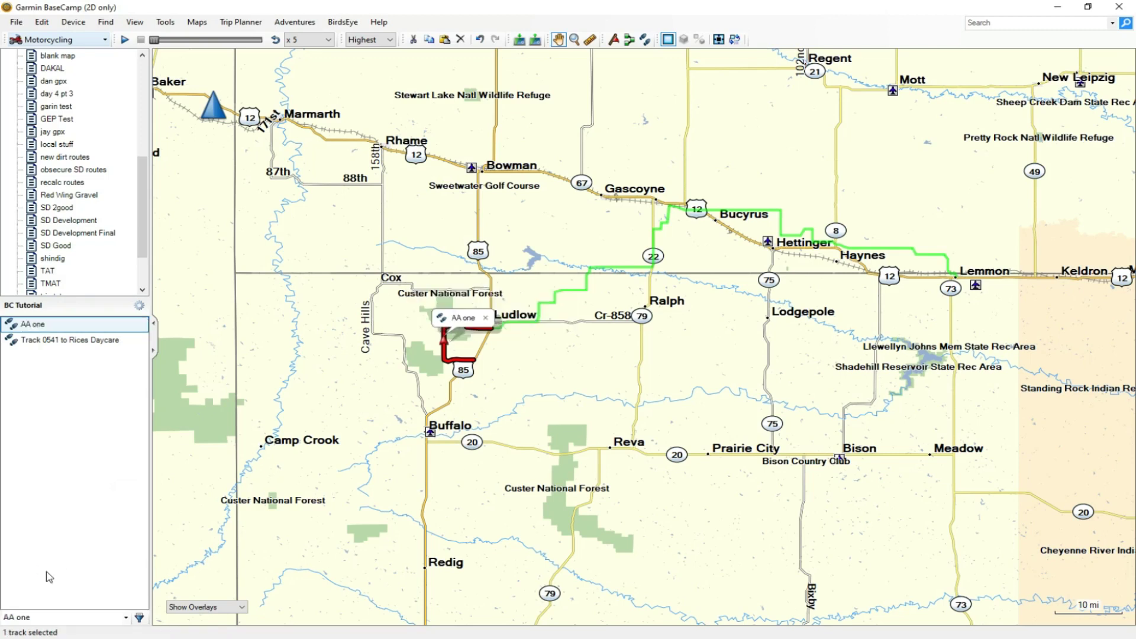
Rename the green track from Ludlow to Lemmon as BB two in the BC Tutorial list
left_click(548, 304)
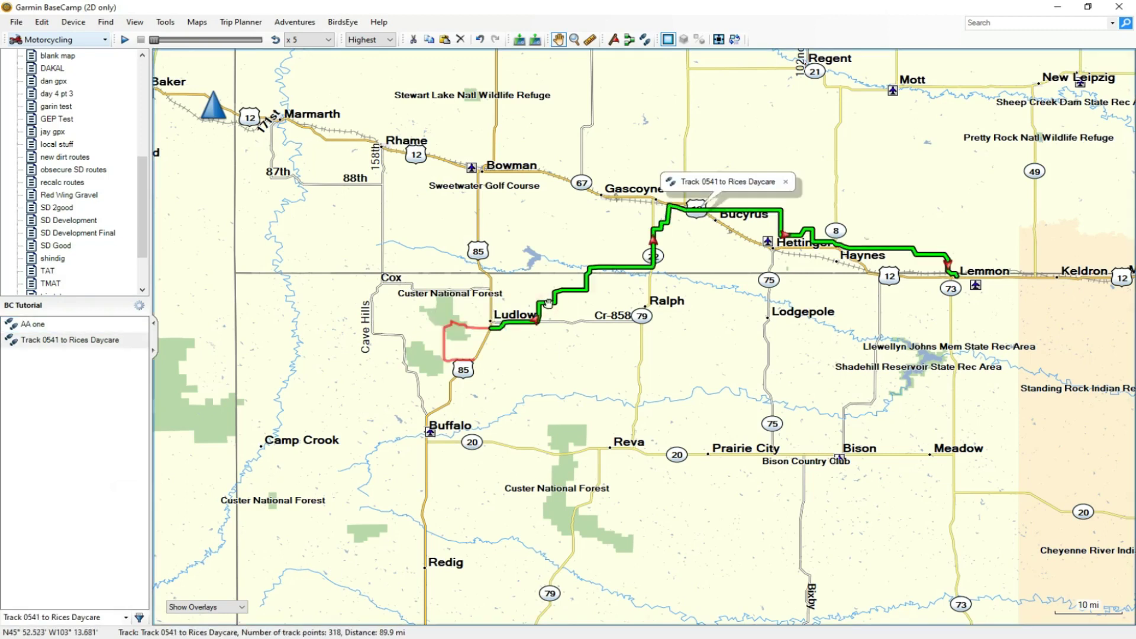
right_click(62, 344)
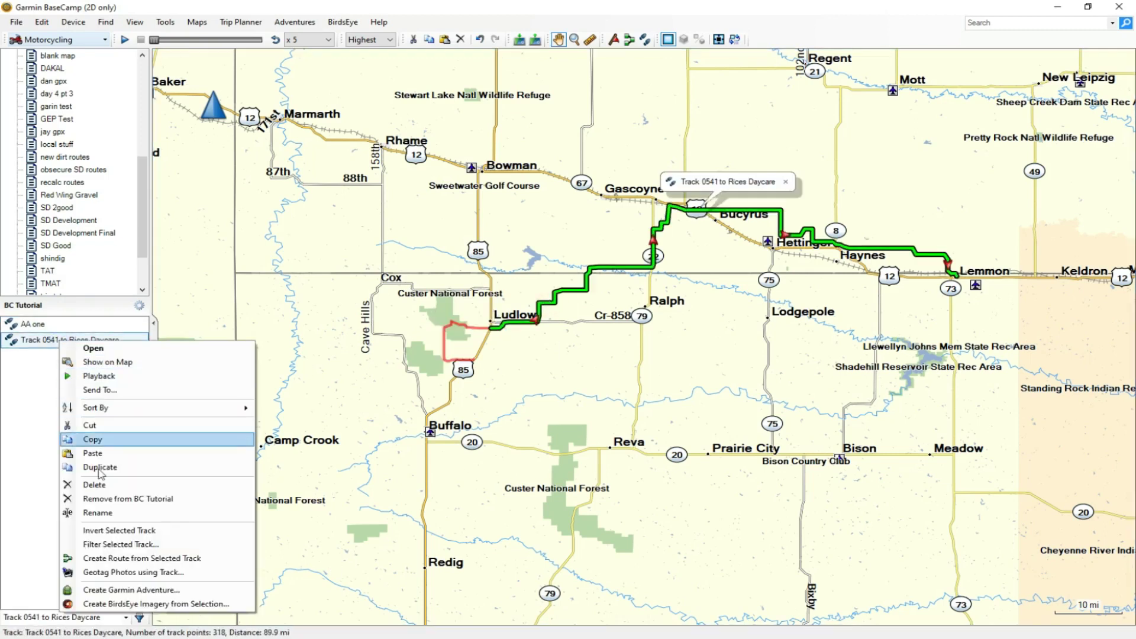
left_click(129, 513)
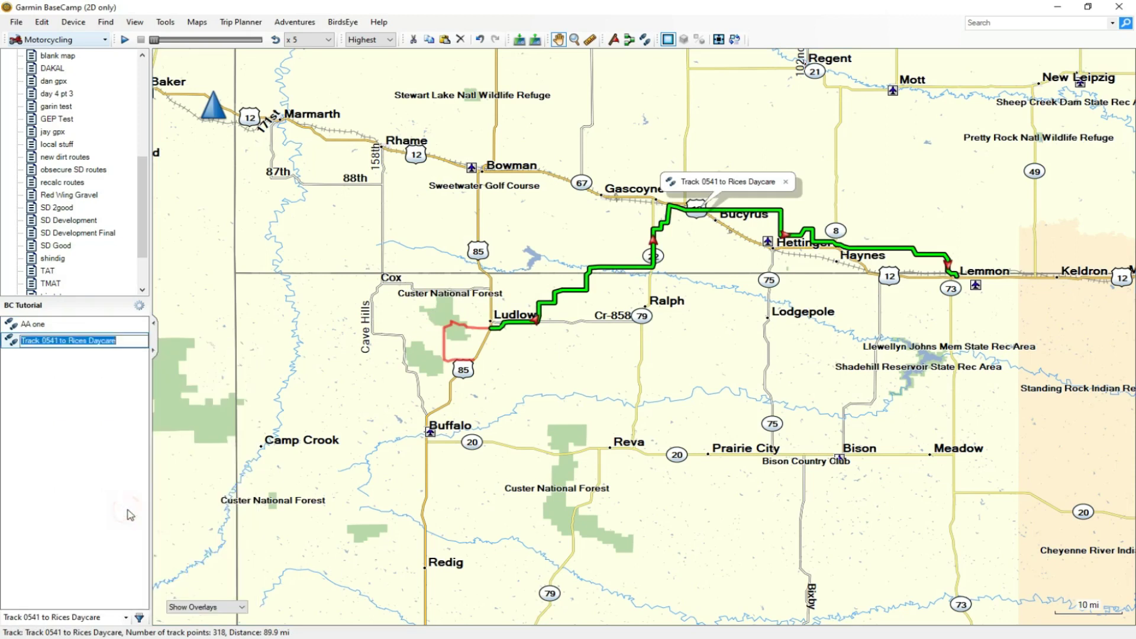
key("BackSpace")
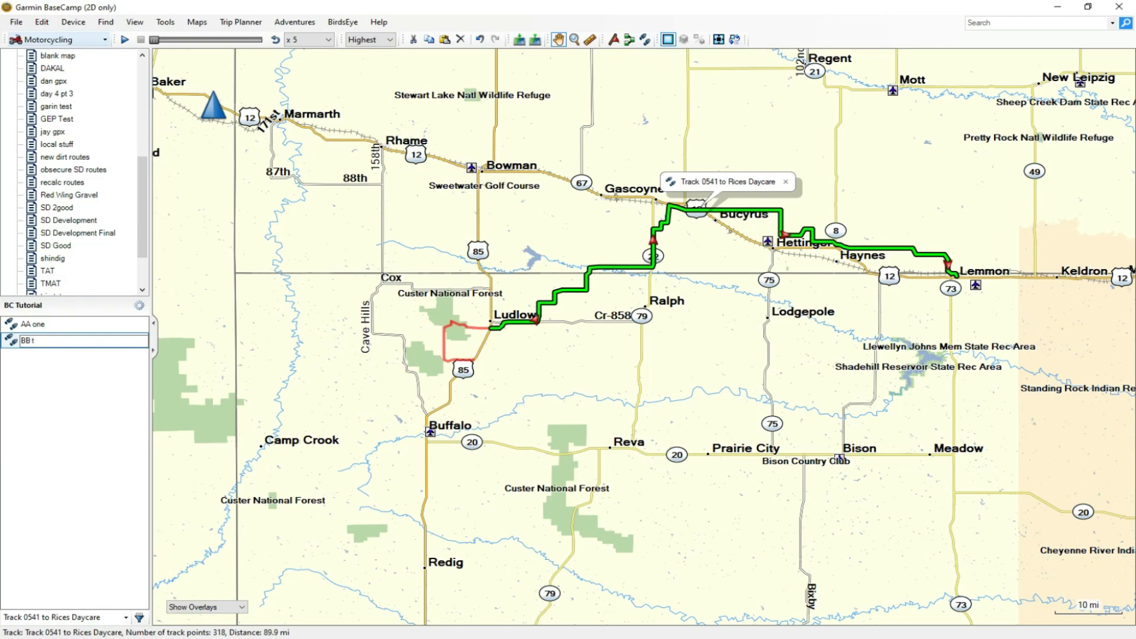
key("Return")
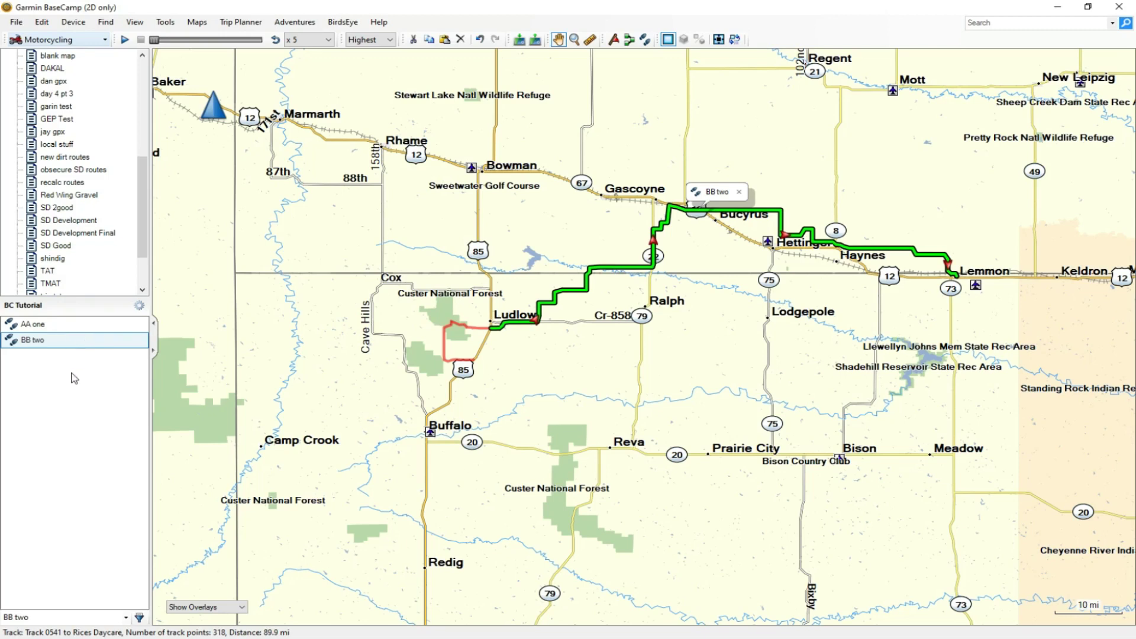
Review how the tracks are named in the SD Development Final list, and return to the BC Tutorial list
left_click(89, 236)
scroll(91, 367, "down", 10)
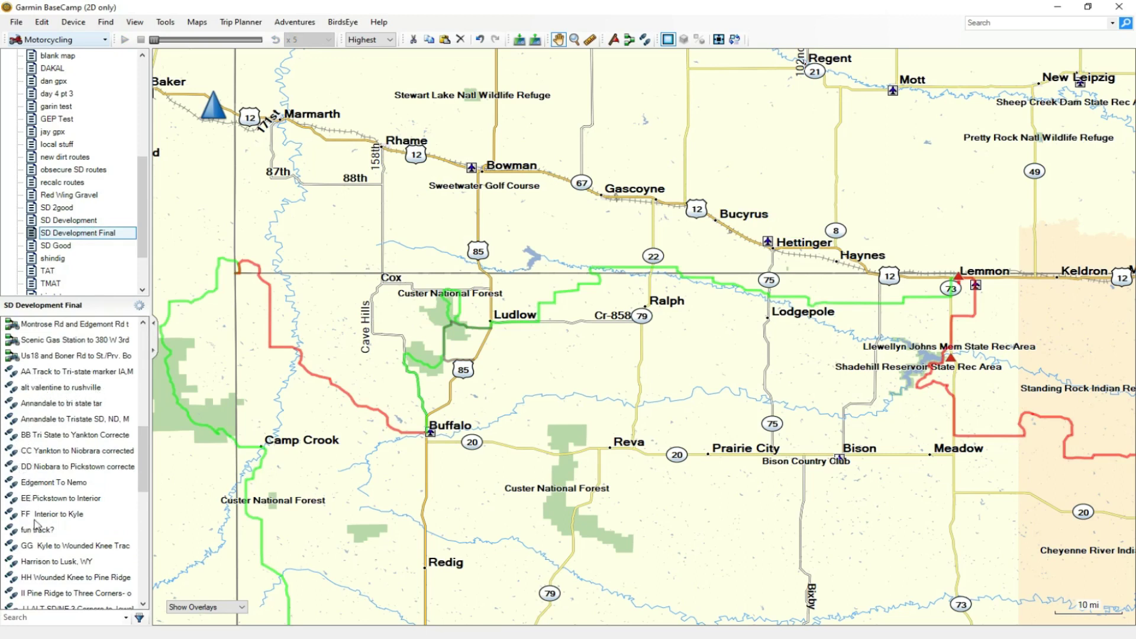
scroll(70, 464, "down", 6)
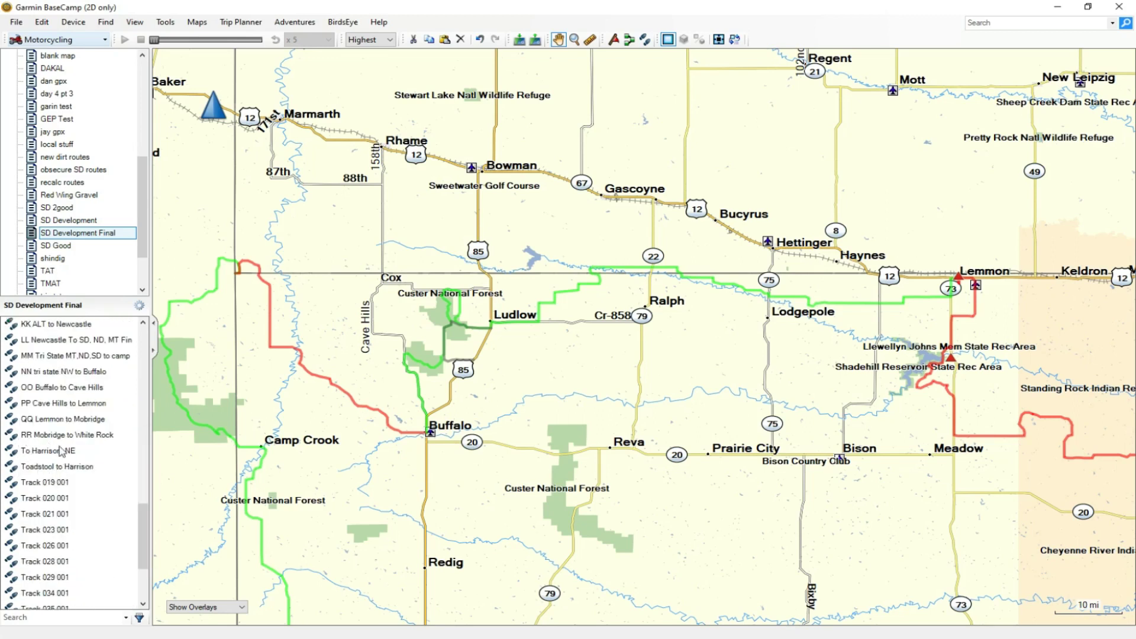
left_click_drag(144, 533, 144, 358)
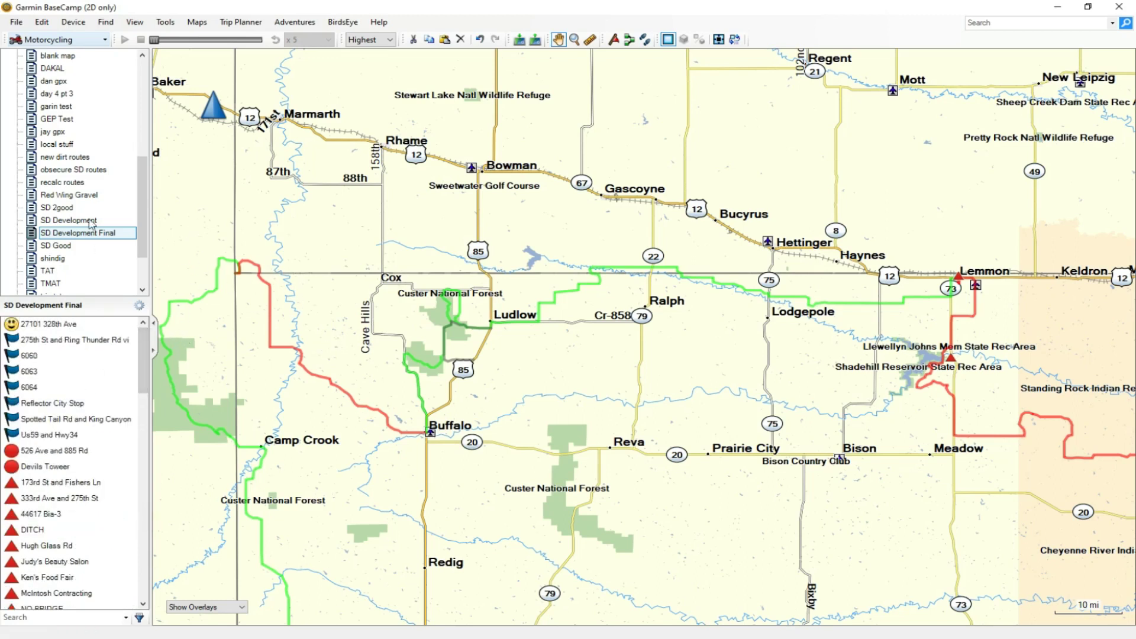
scroll(85, 93, "up", 1)
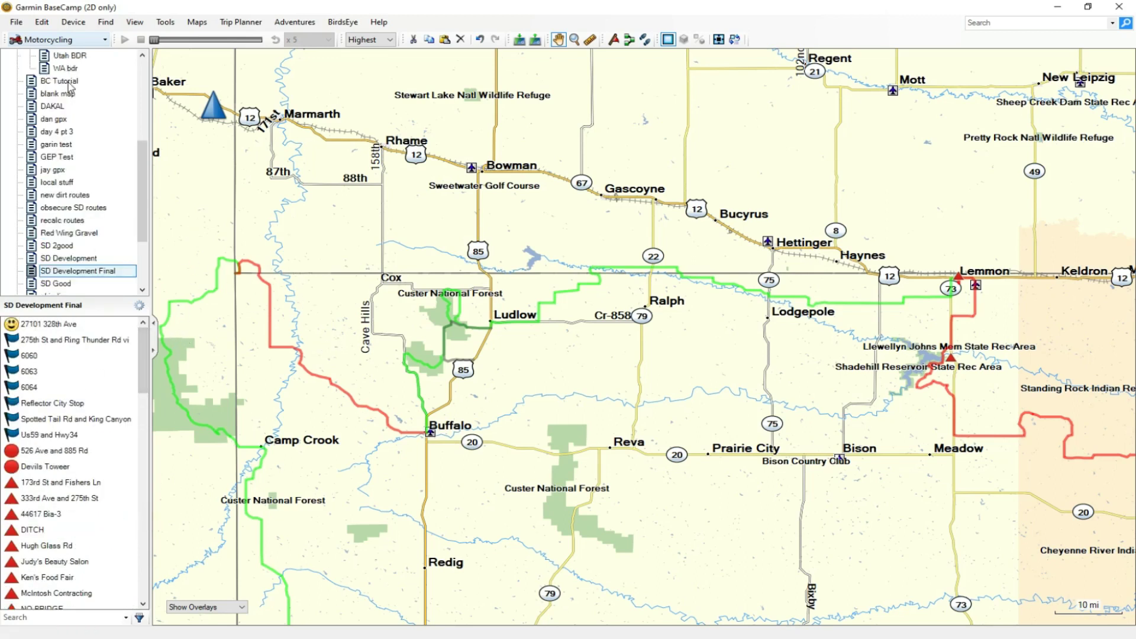
left_click(68, 81)
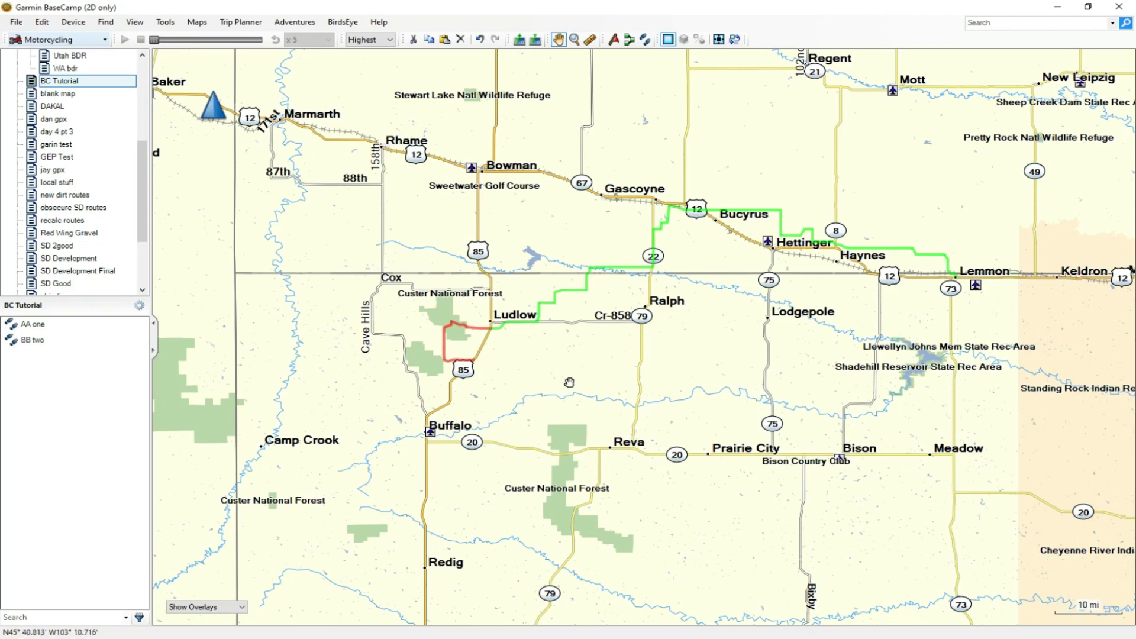
Show the SD Development Final list and examine how its coloured tracks connect across South Dakota on the map
scroll(574, 375, "down", 1)
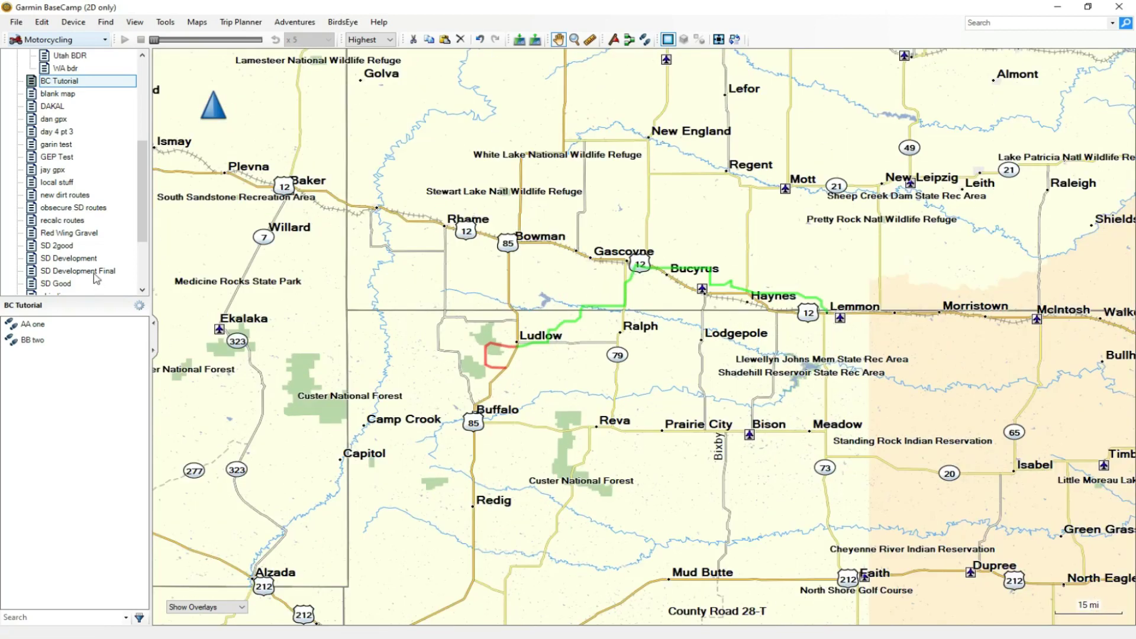
left_click(96, 273)
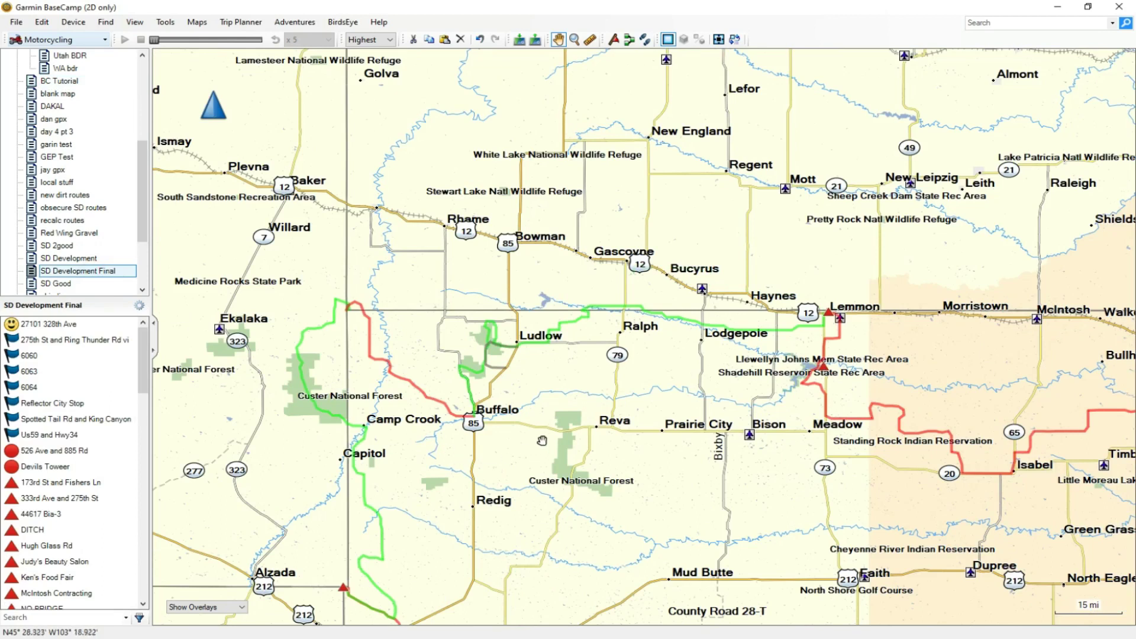
scroll(572, 392, "down", 1)
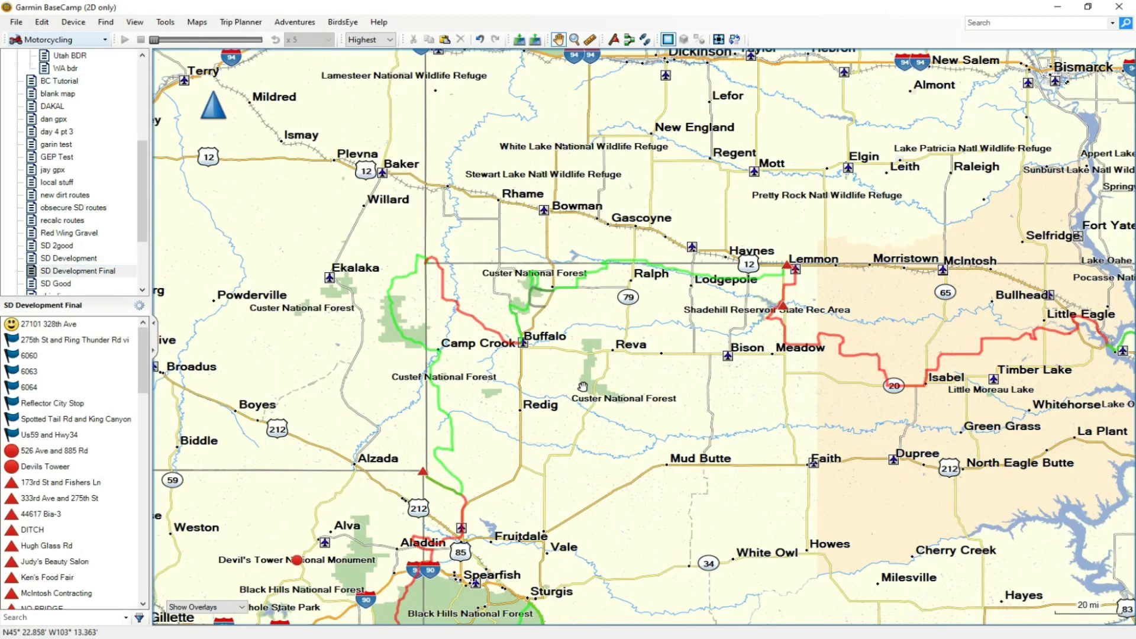
left_click_drag(583, 493, 600, 424)
left_click_drag(605, 499, 607, 445)
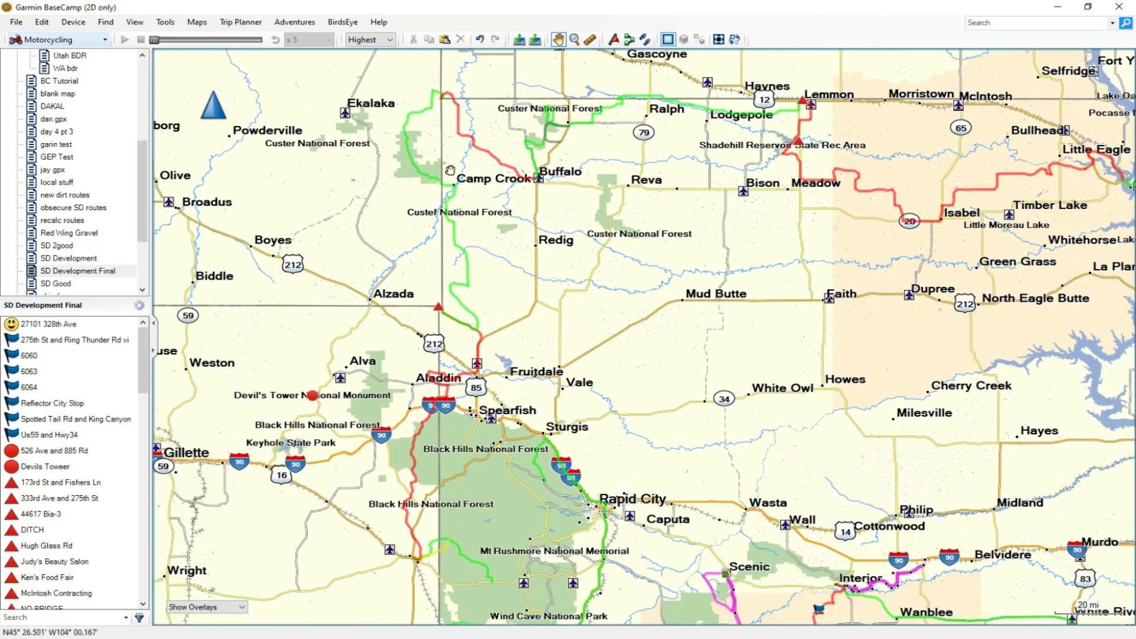
scroll(819, 322, "down", 1)
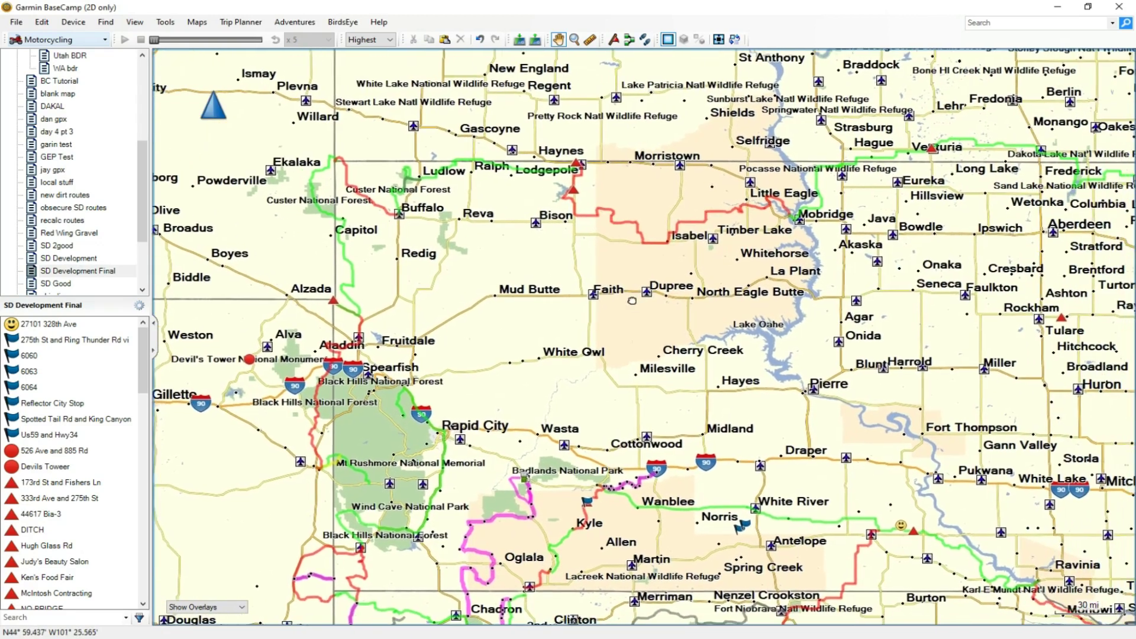
left_click_drag(632, 300, 628, 301)
left_click_drag(828, 314, 743, 316)
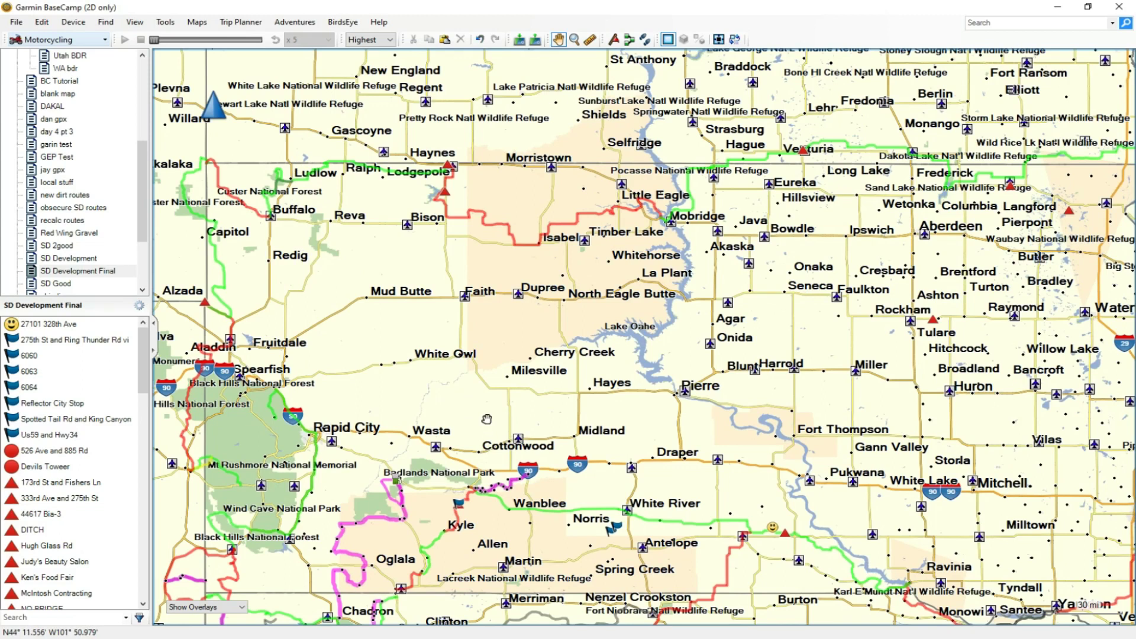
left_click(482, 638)
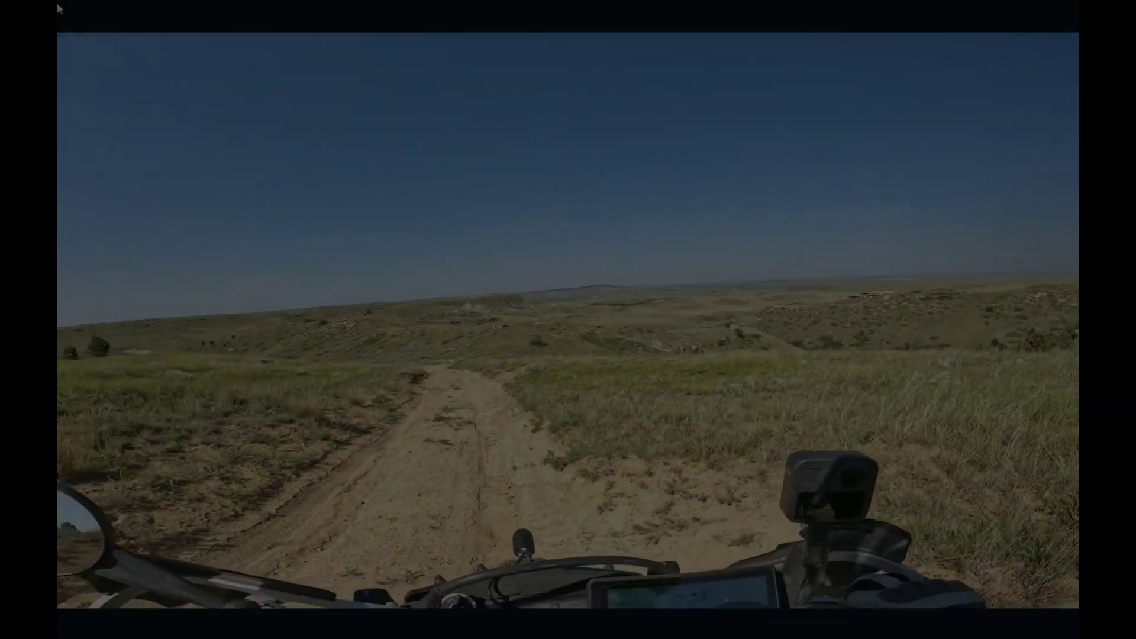